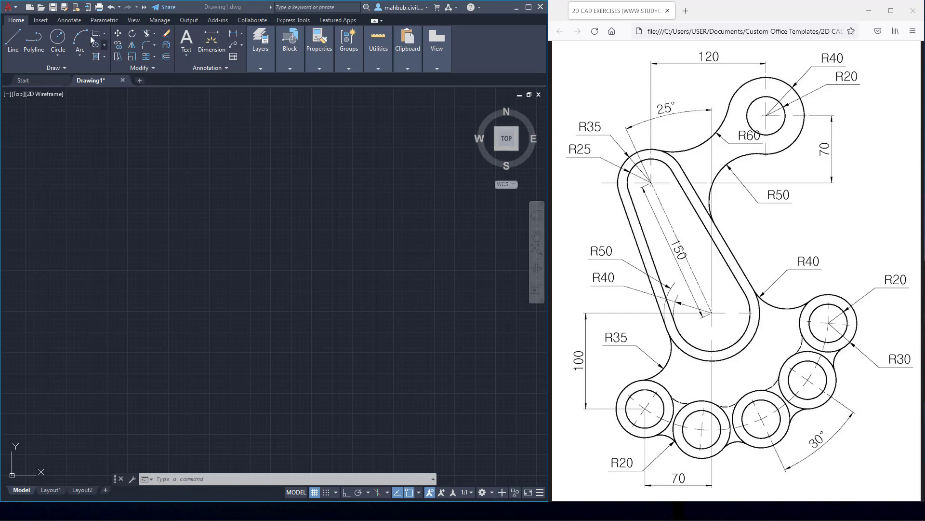
- Draw a circle of radius 40 in the middle of the empty drawing area
left_click(65, 53)
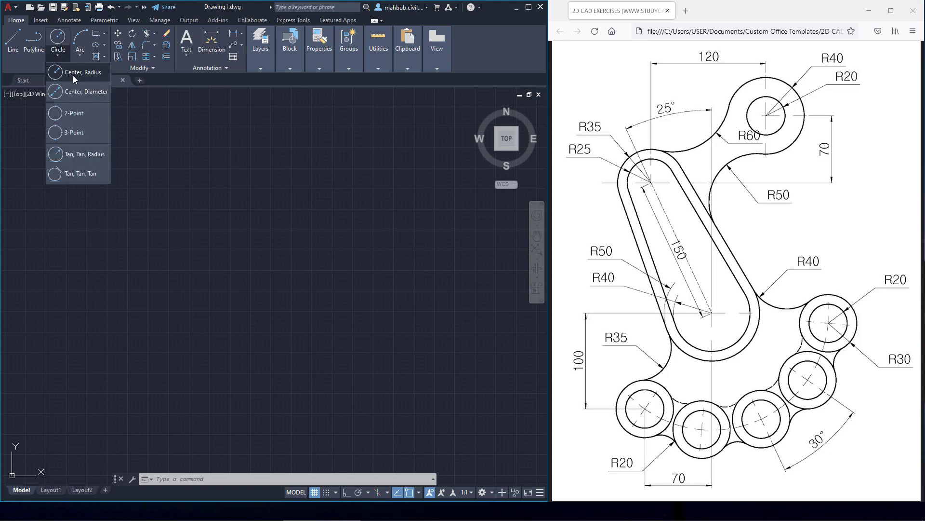
left_click(74, 75)
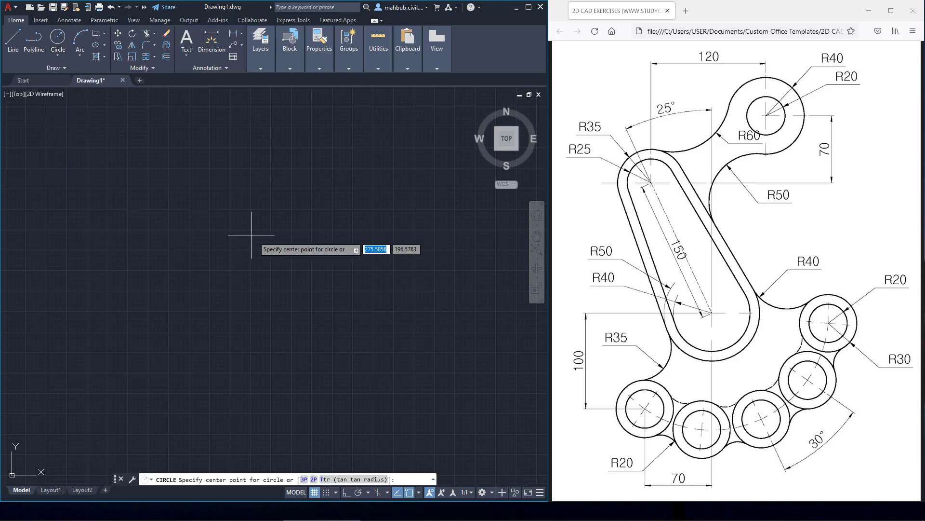
left_click(275, 284)
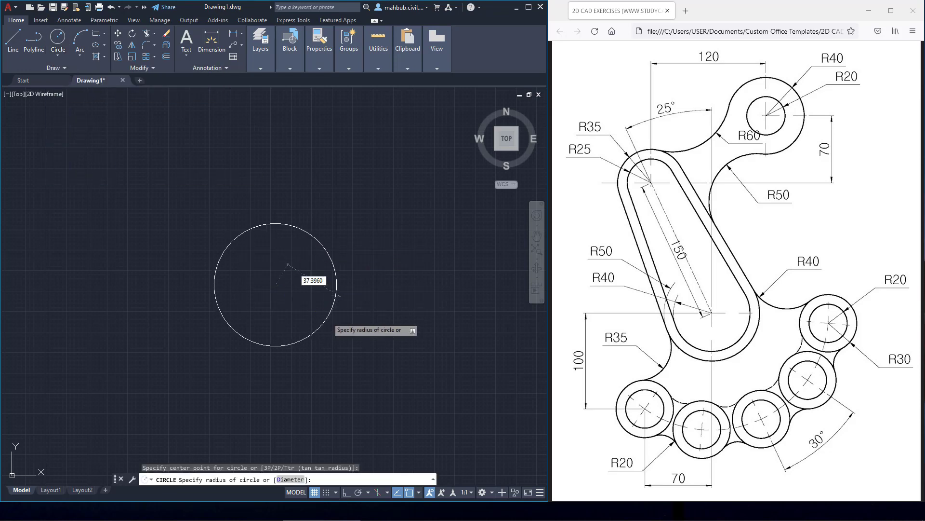
type("40")
key("Return")
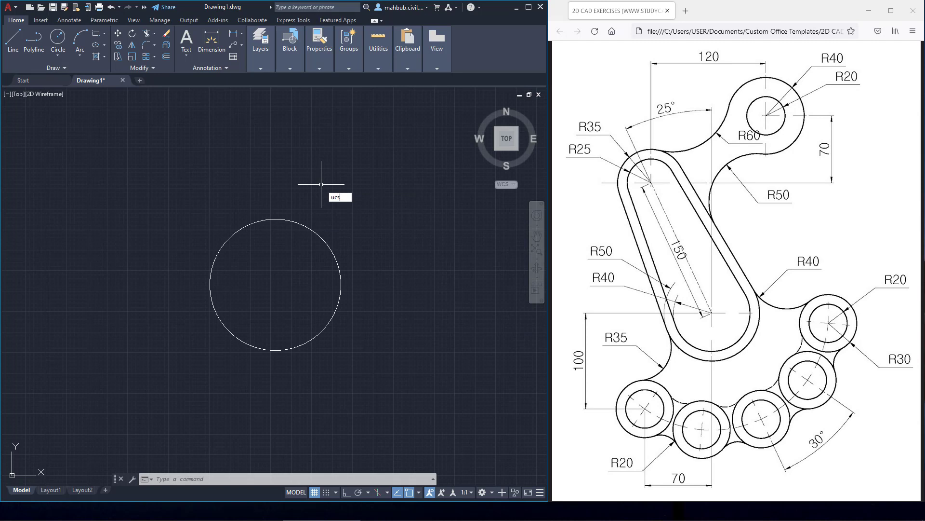
- Set a new UCS with its origin at the circle's centre and its X axis pointing straight up through the circle's upper quadrant
key("Return")
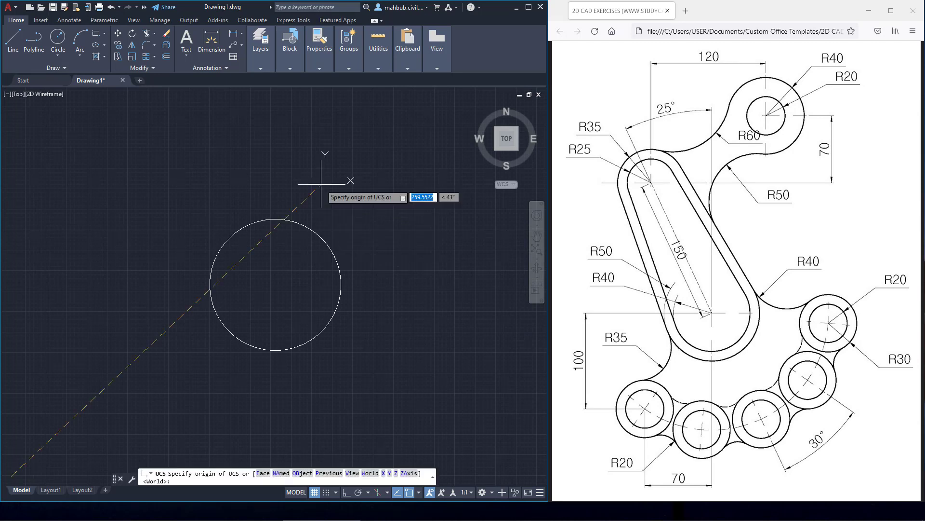
left_click(275, 286)
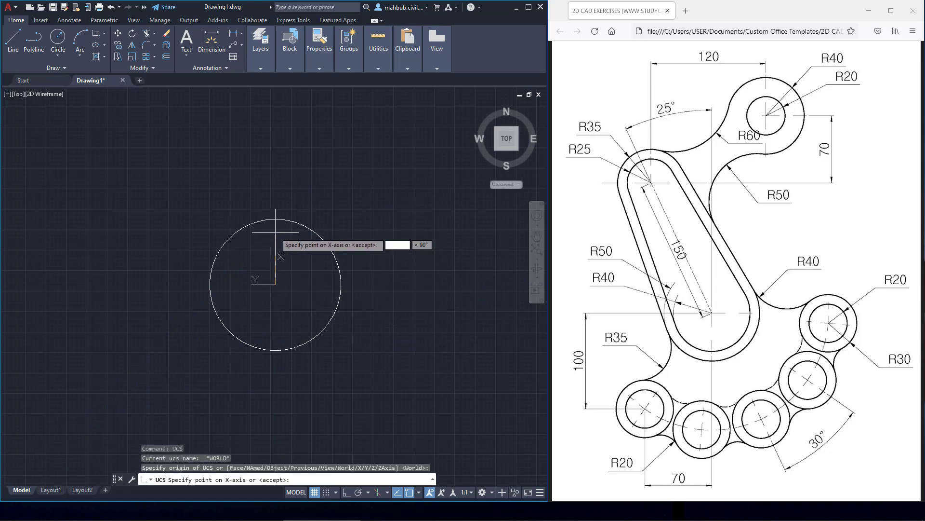
key("F8")
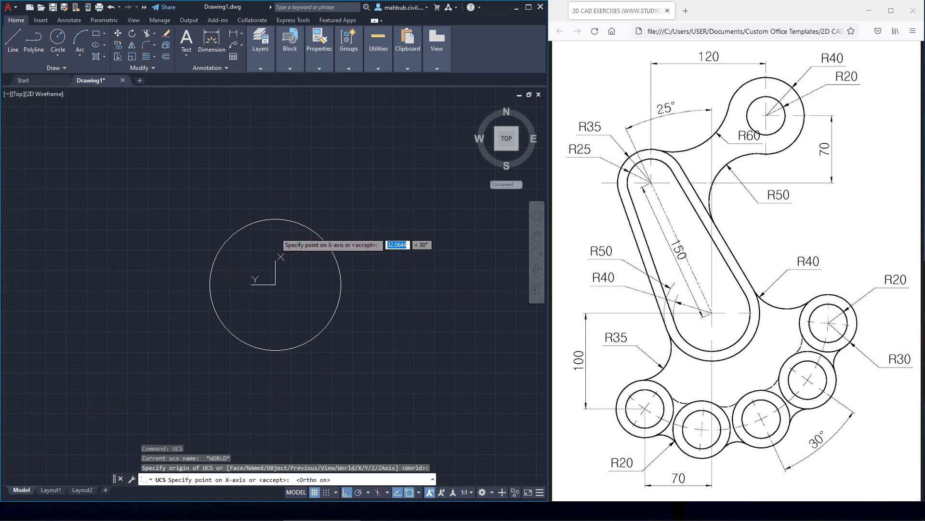
left_click(275, 219)
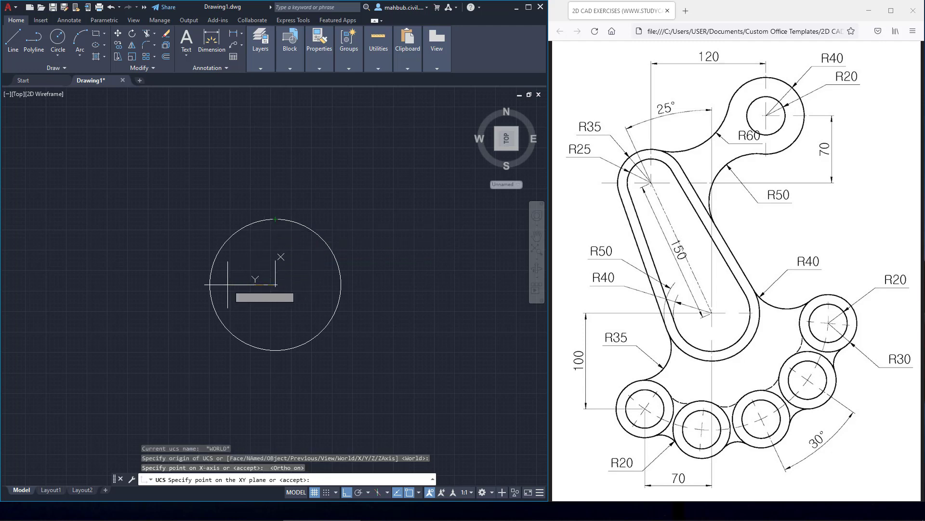
key("Return")
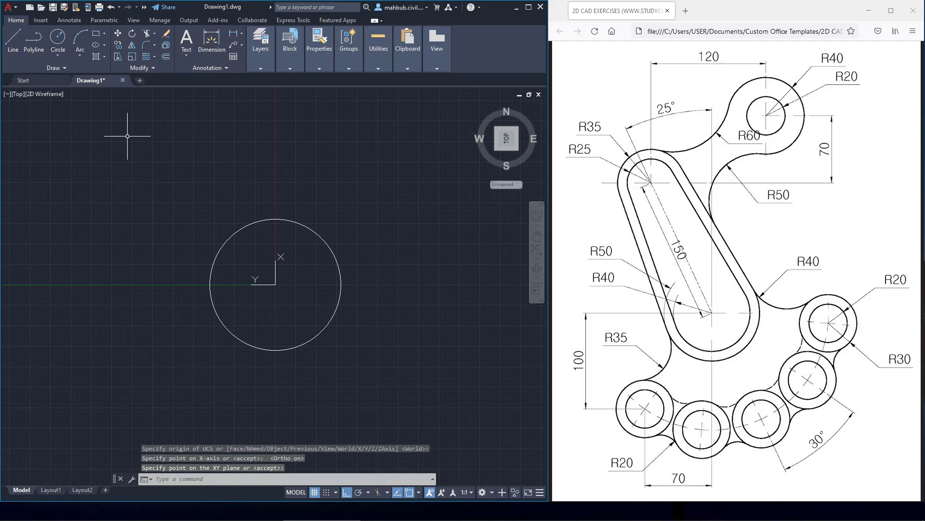
- Draw a line from the circle's centre, 150 long at 25° from the vertical X axis
left_click(13, 39)
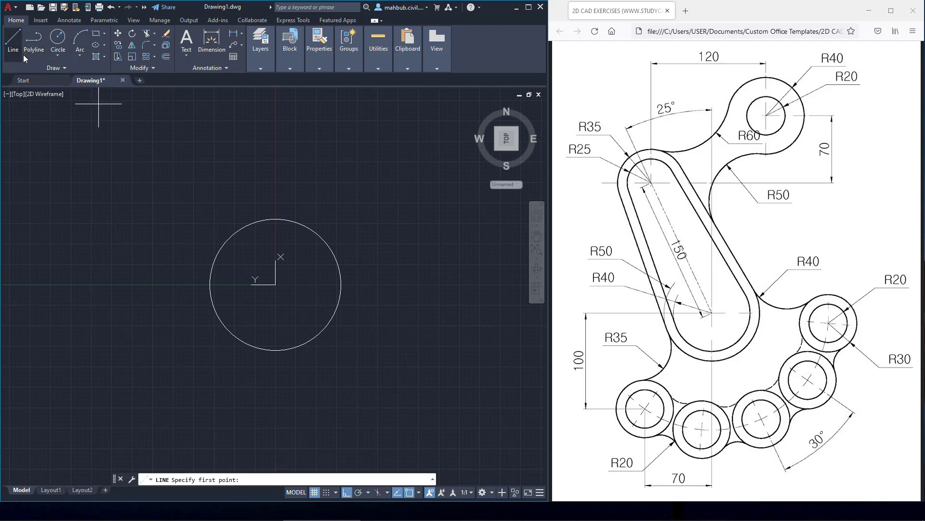
left_click(275, 285)
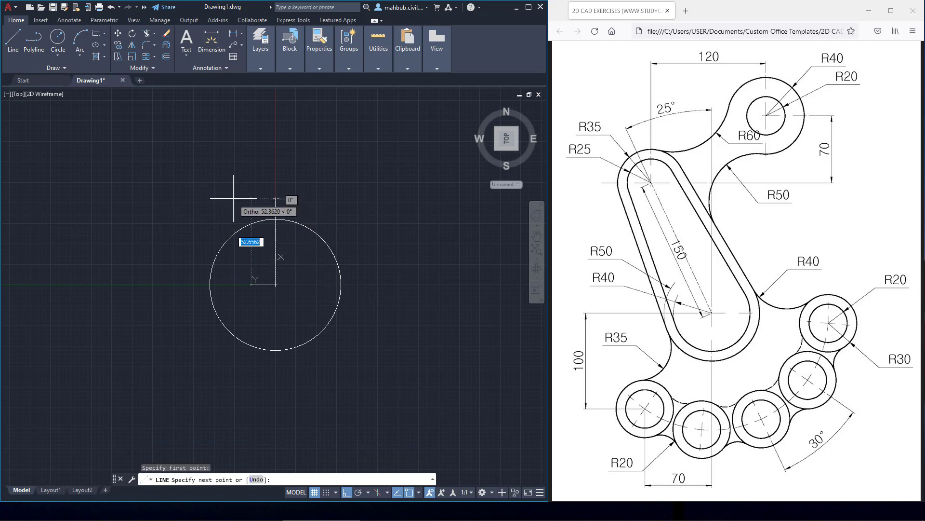
key("F8")
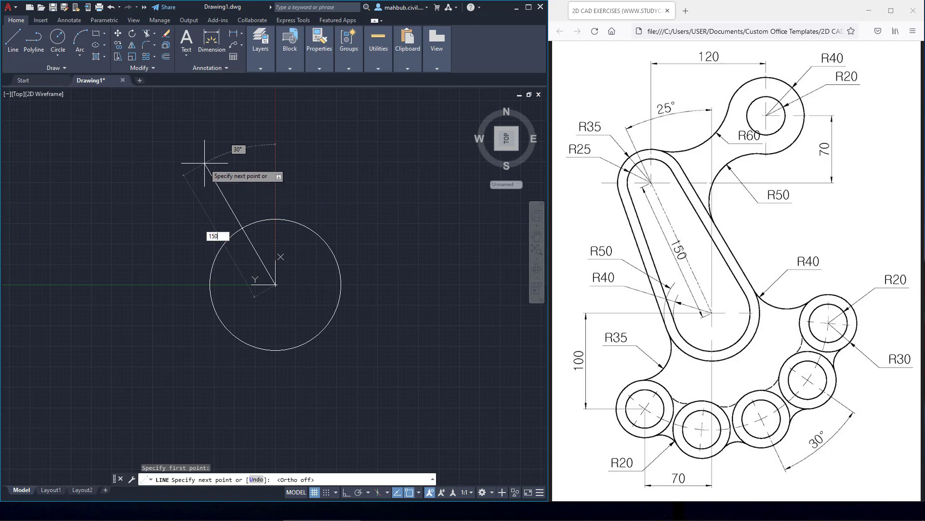
key("Tab")
type("25")
key("Return")
key("Escape")
middle_click_drag(368, 166, 368, 249)
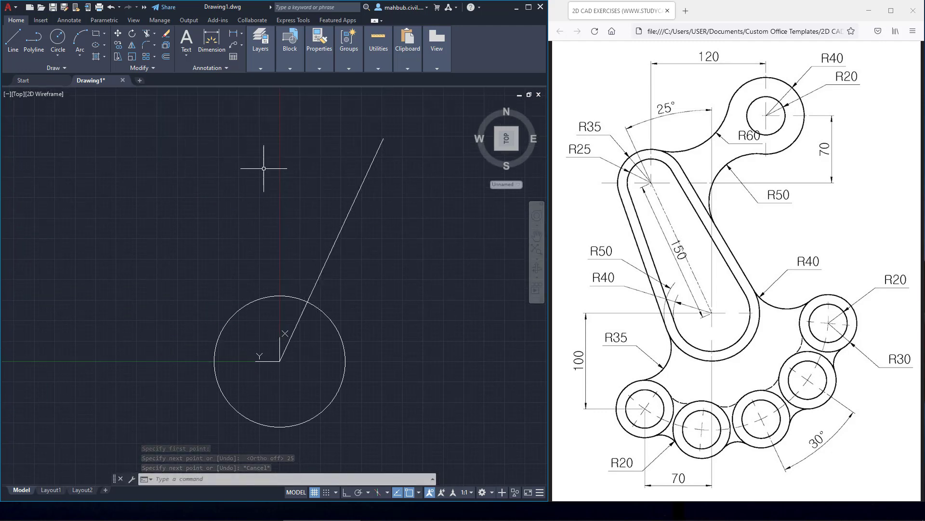
- Mirror the slanted line about the vertical axis through the circle's centre, erasing the source line
left_click(362, 186)
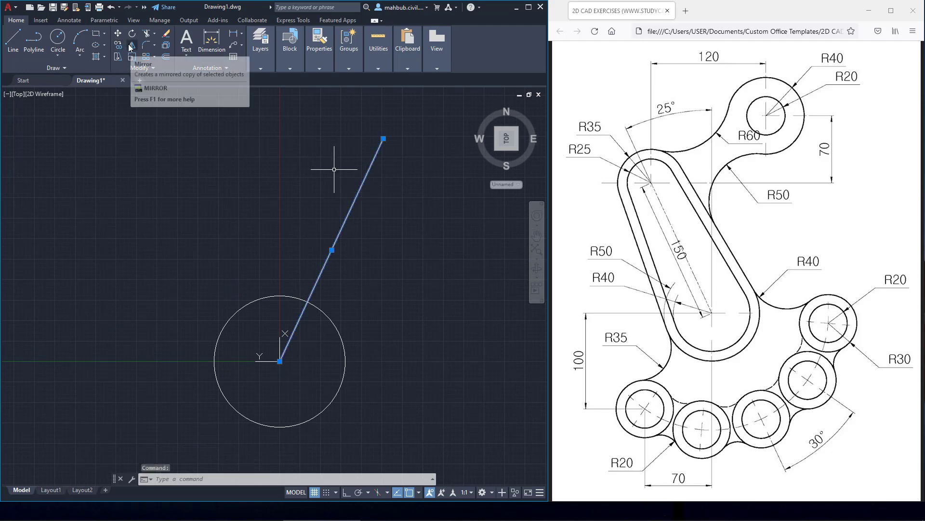
left_click(131, 45)
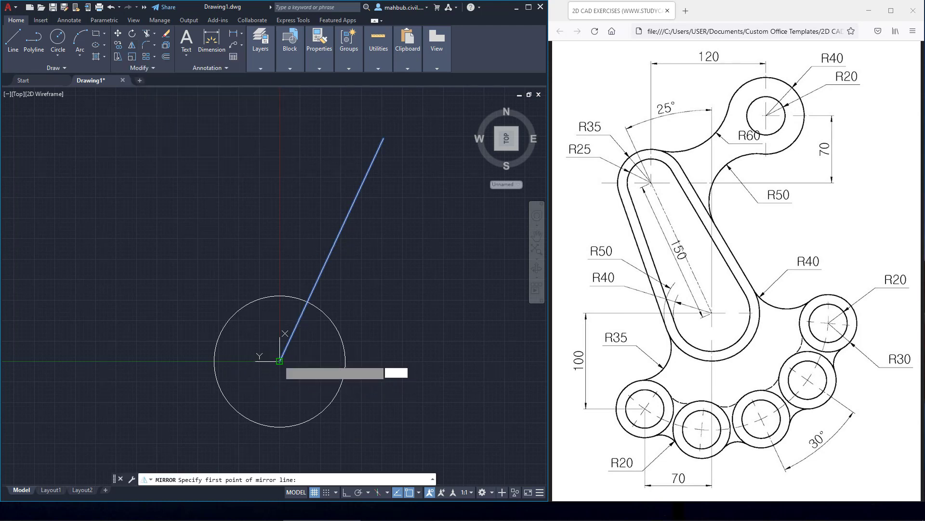
left_click(279, 360)
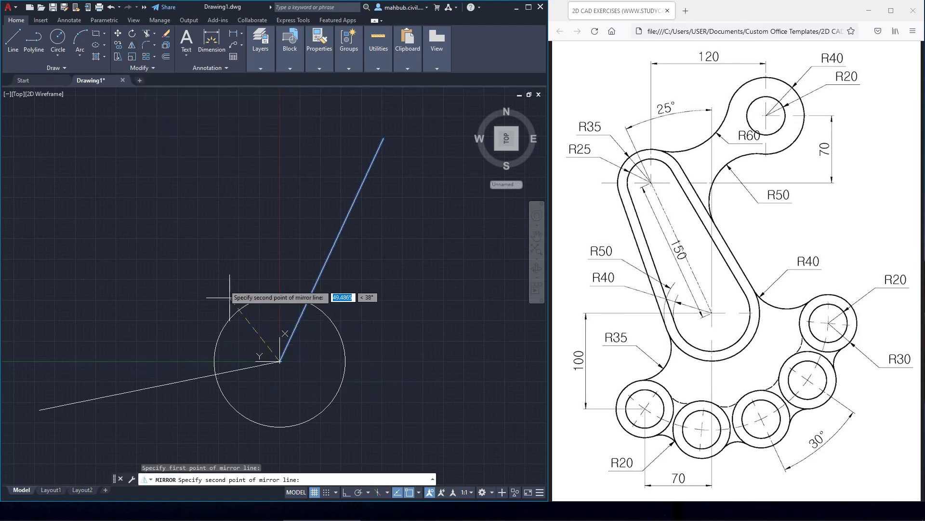
key("F8")
left_click(280, 189)
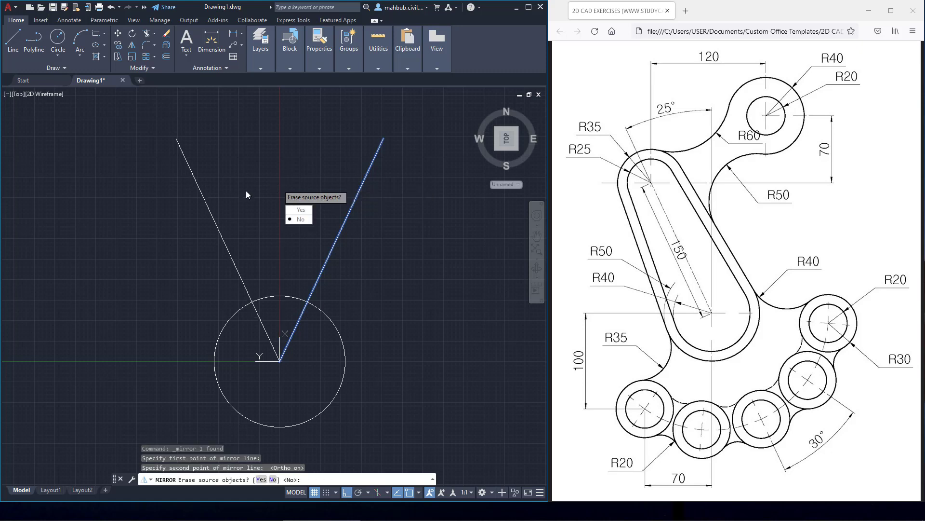
left_click(298, 211)
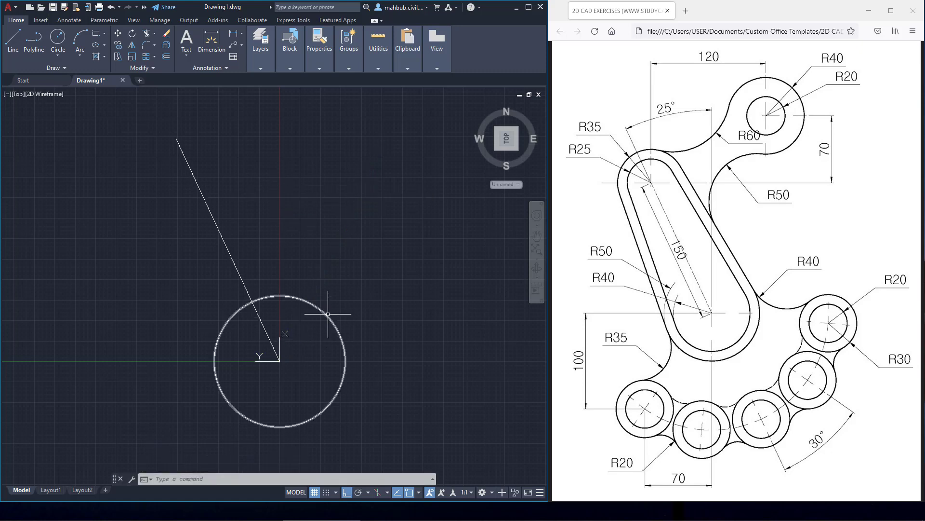
- Restore the World coordinate system
right_click(280, 344)
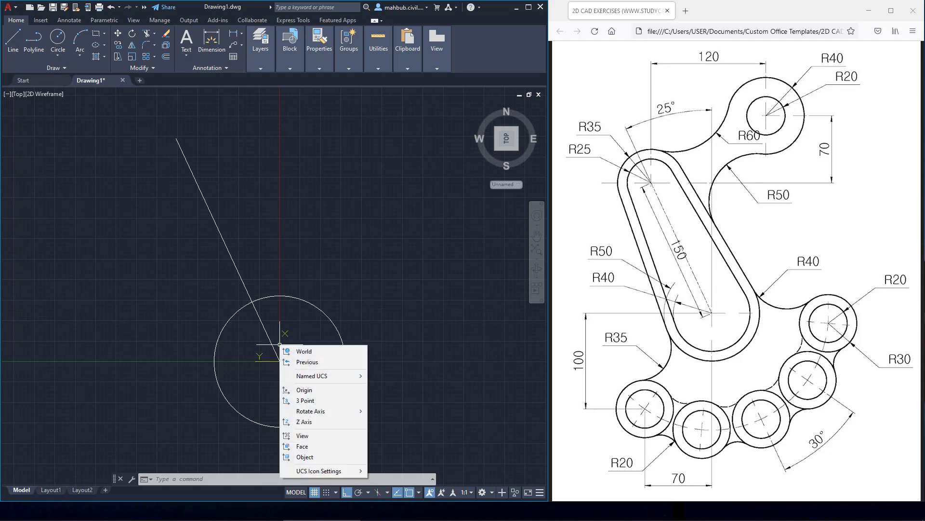
left_click(295, 351)
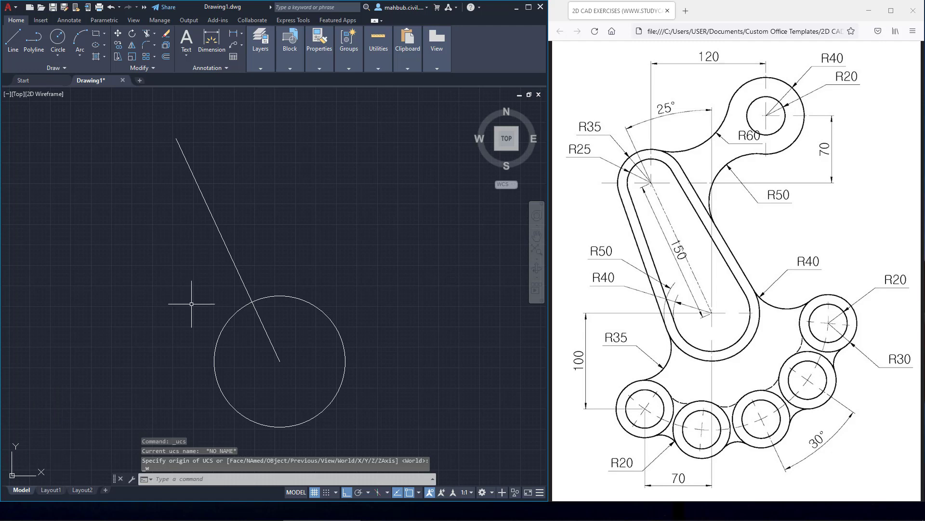
scroll(268, 238, "down", 3)
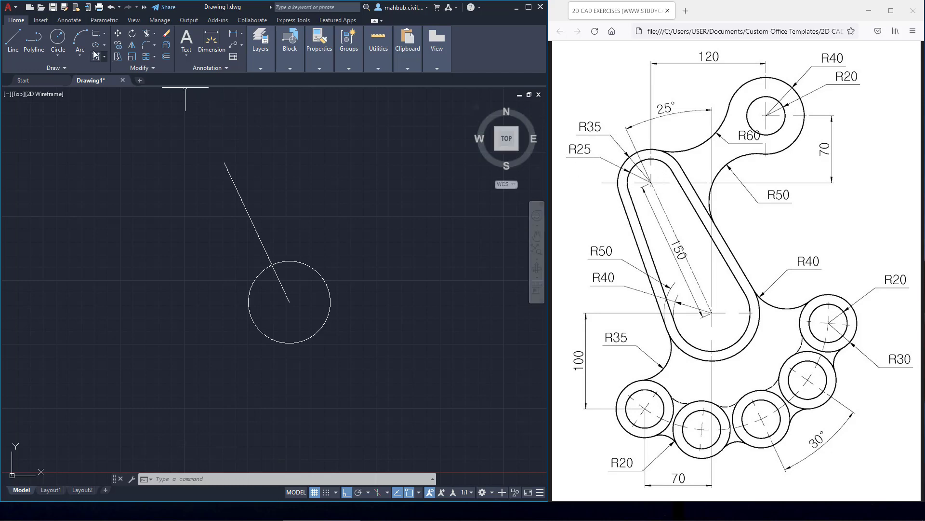
- Draw a circle of radius 25 centred on the slanted line's upper endpoint
left_click(57, 38)
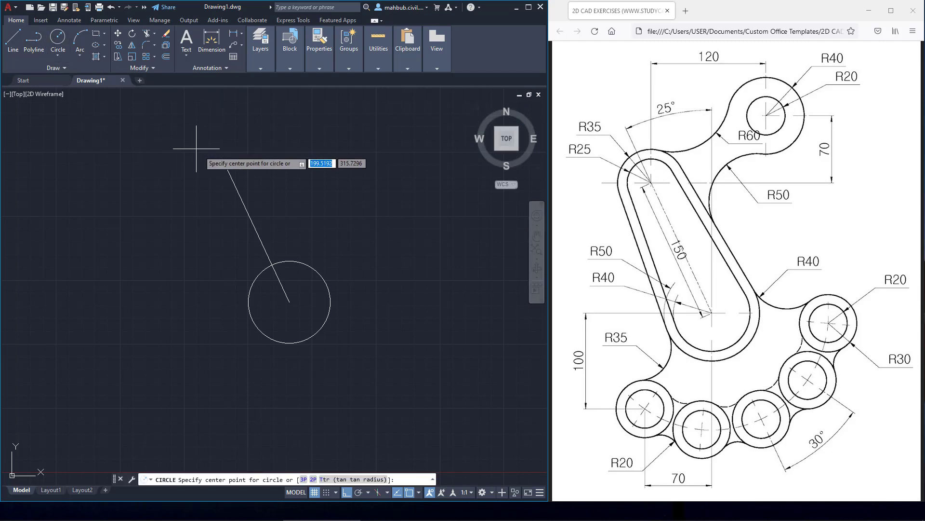
left_click(225, 163)
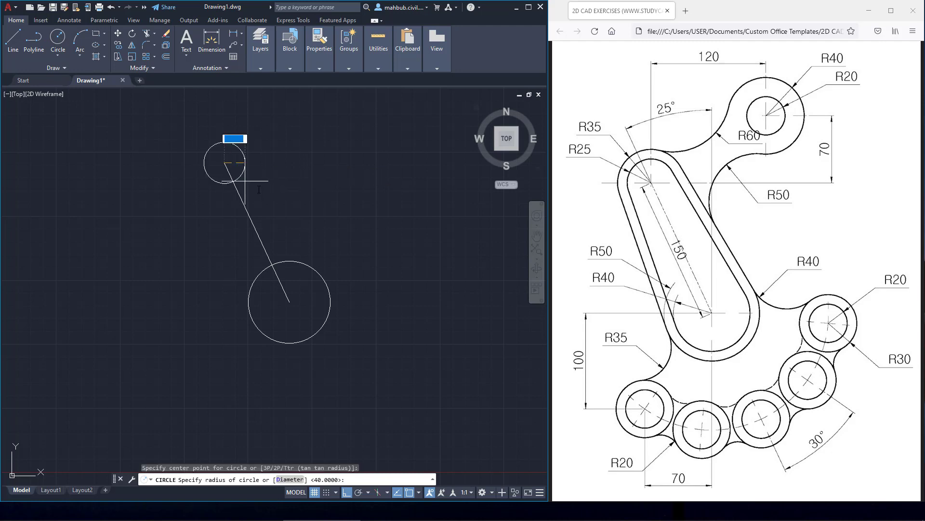
type("25")
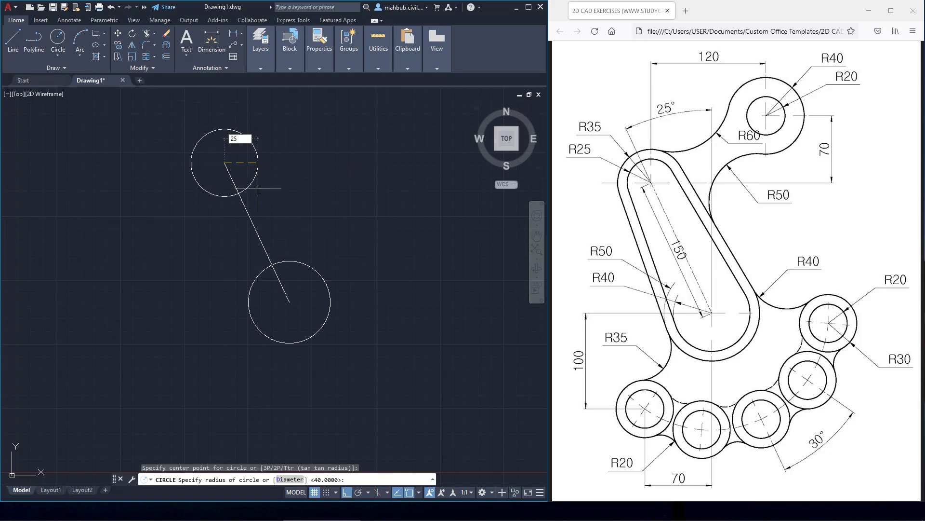
key("Return")
- Draw a line tangent to both the radius 25 and radius 40 circles on their left side, using Tangent snaps
left_click(15, 41)
key("Escape")
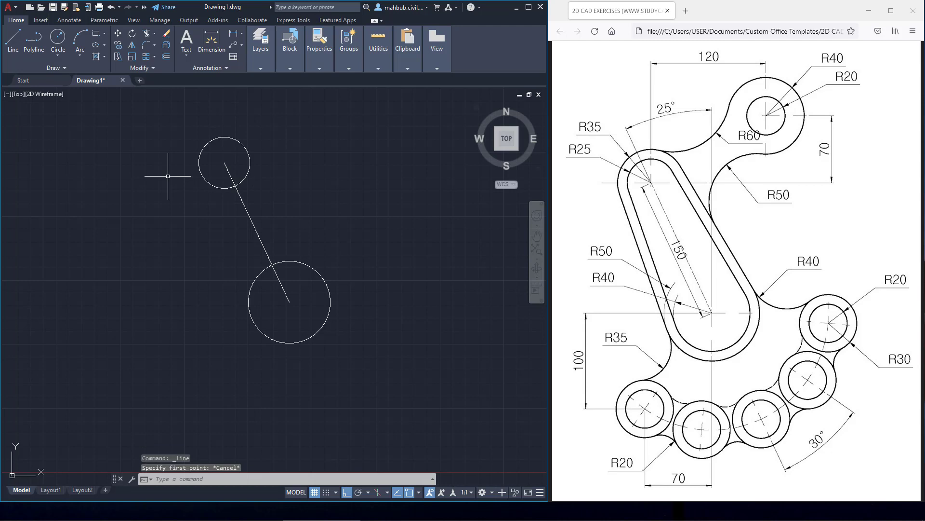
left_click(14, 42)
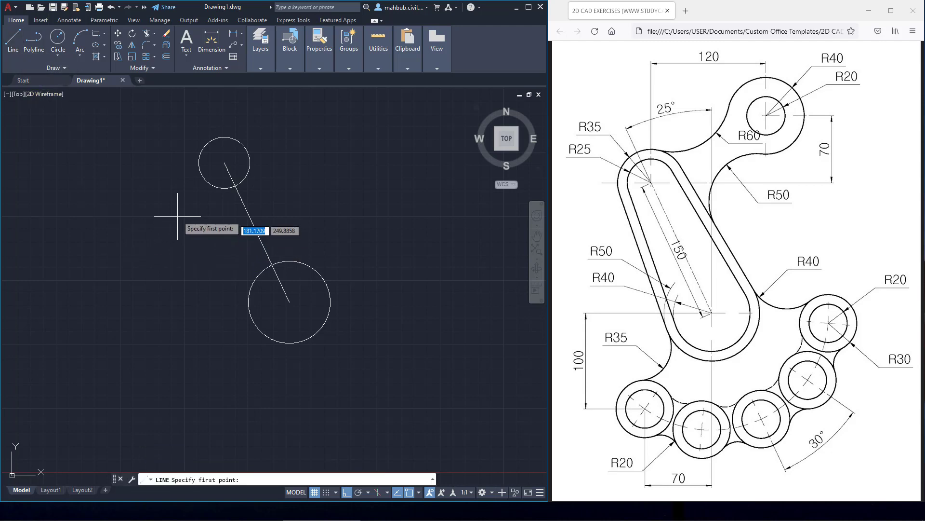
key("F8")
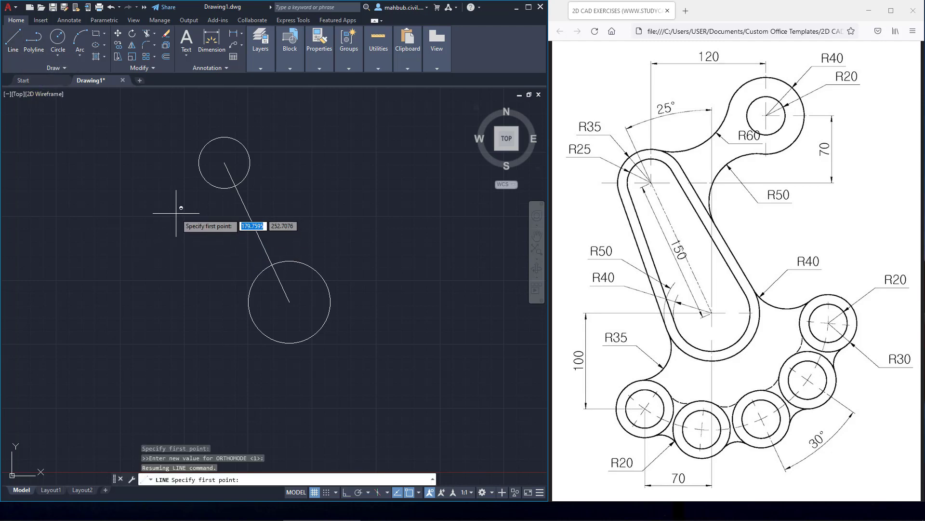
right_click(177, 216, "shift")
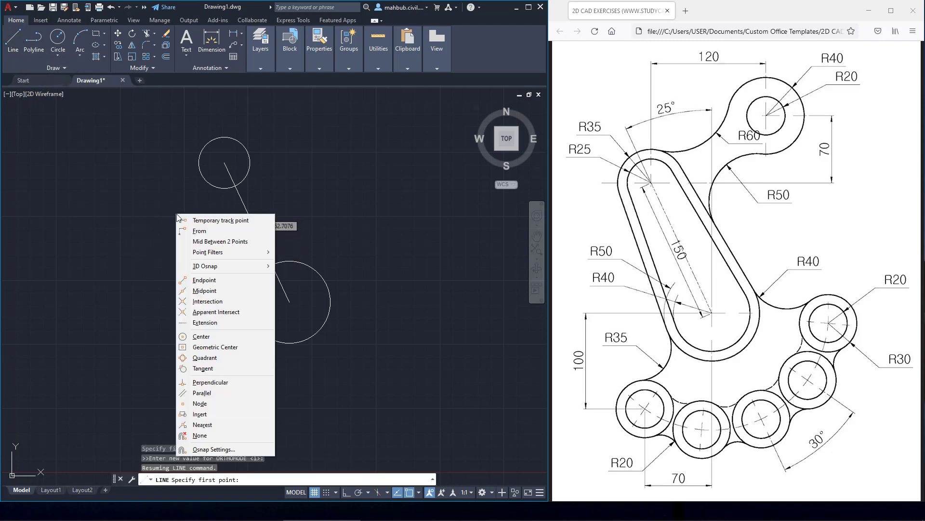
left_click(226, 368)
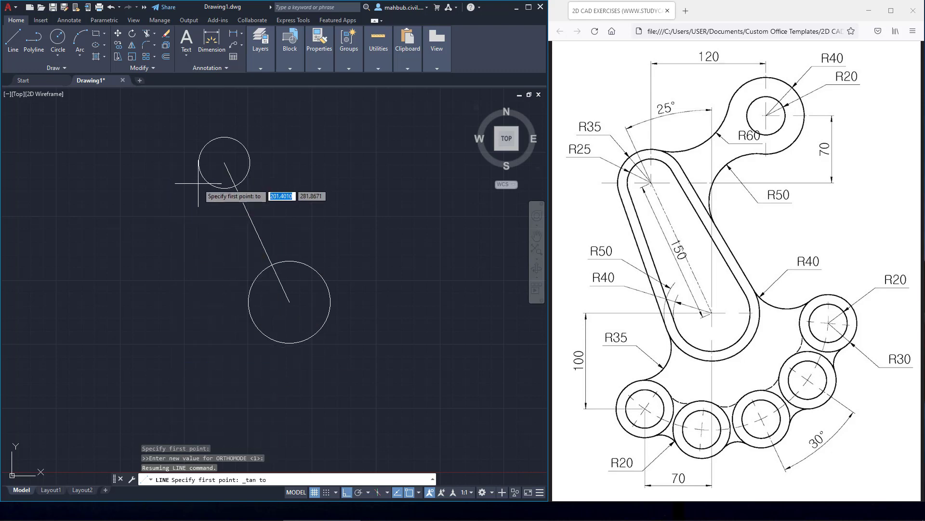
left_click(198, 178)
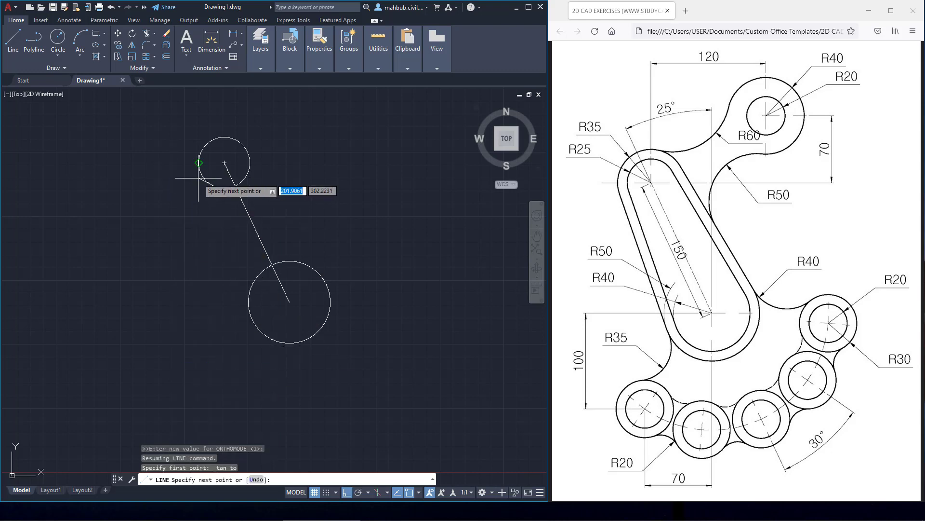
right_click(196, 237, "shift")
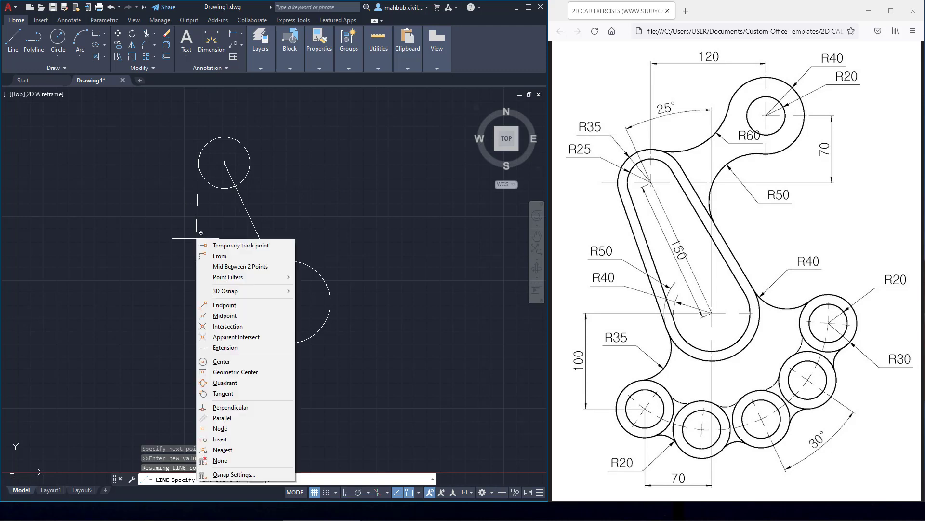
left_click(230, 387)
left_click(254, 328)
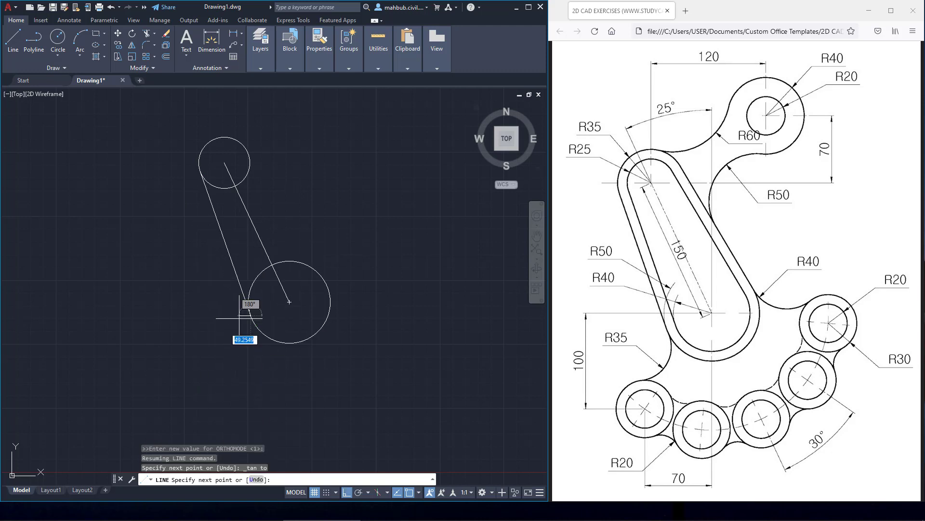
key("Return")
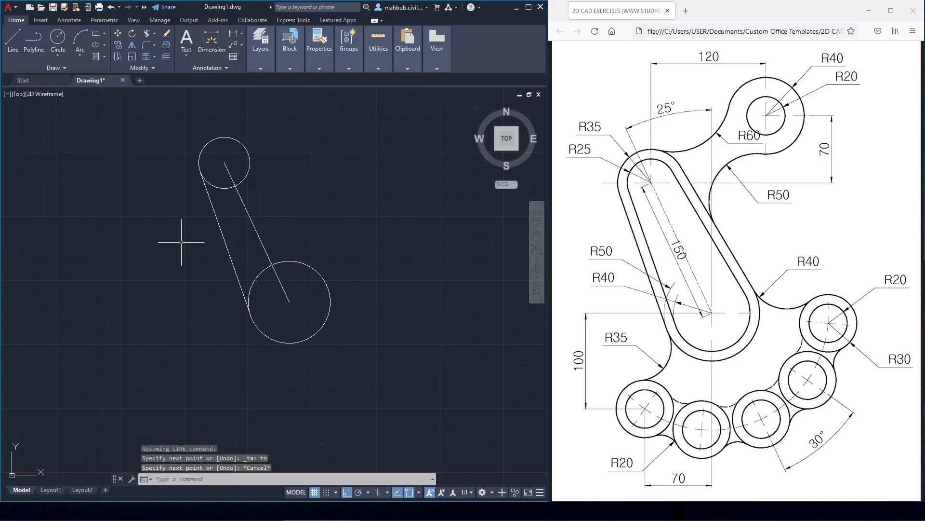
- Draw a line tangent to both circles on their right side, using Tangent snaps
left_click(14, 40)
right_click(278, 166, "shift")
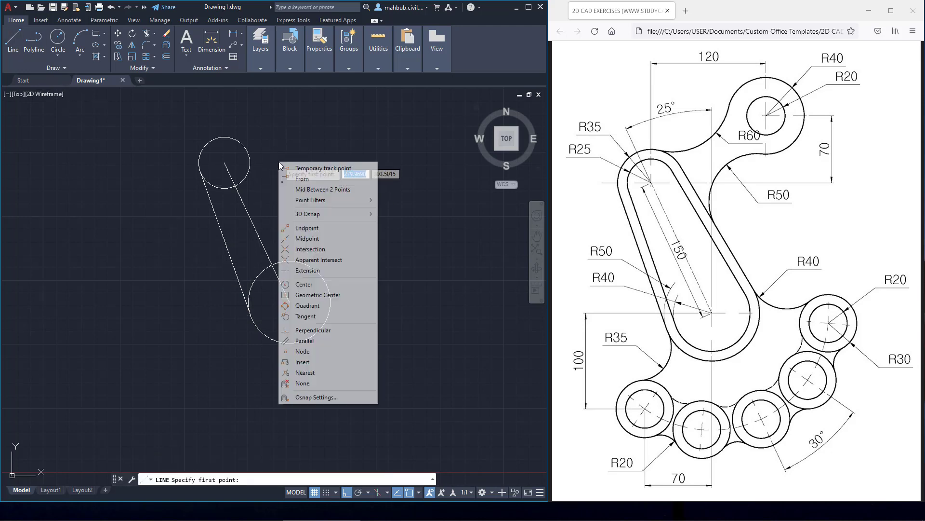
left_click(311, 328)
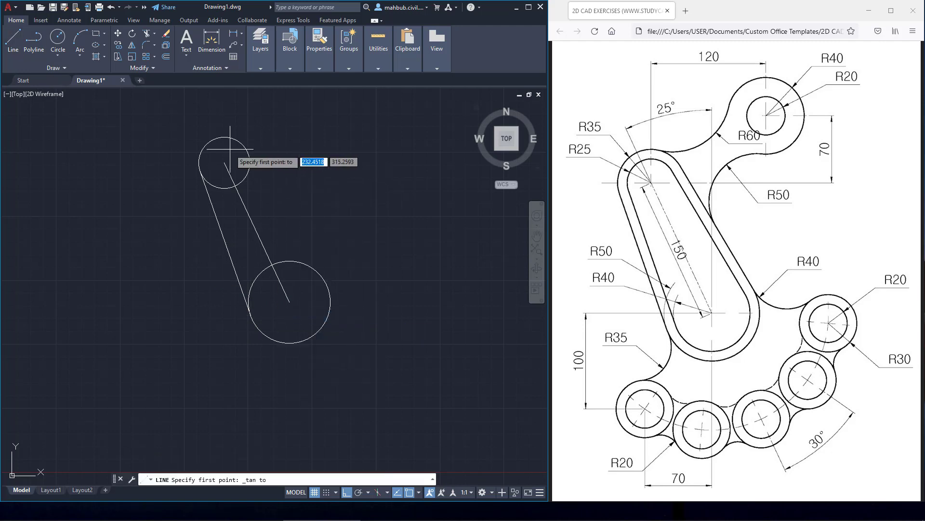
left_click(249, 164)
right_click(299, 215, "shift")
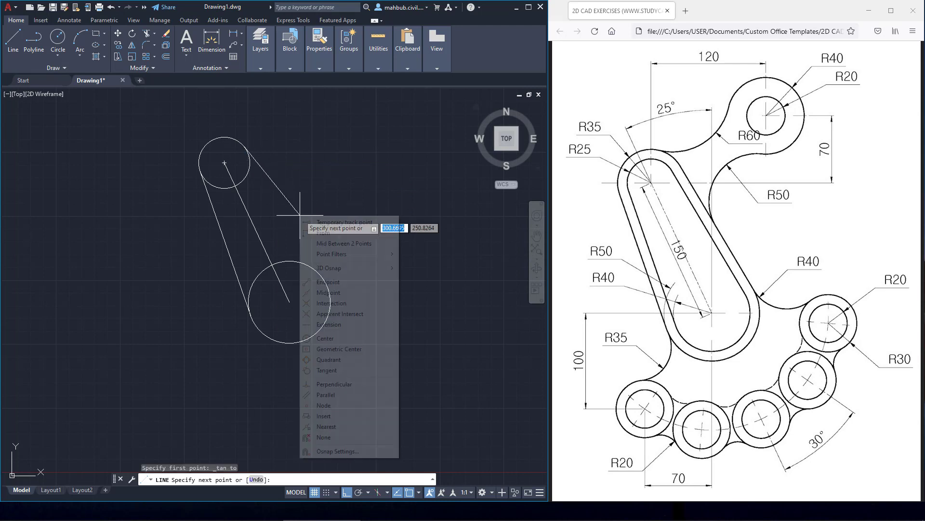
left_click(323, 371)
left_click(316, 273)
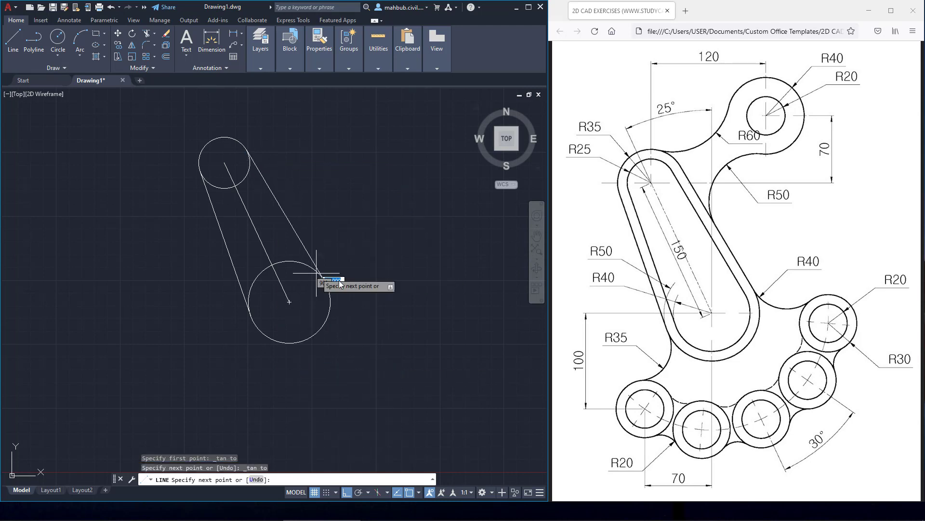
right_click(338, 203)
left_click(346, 209)
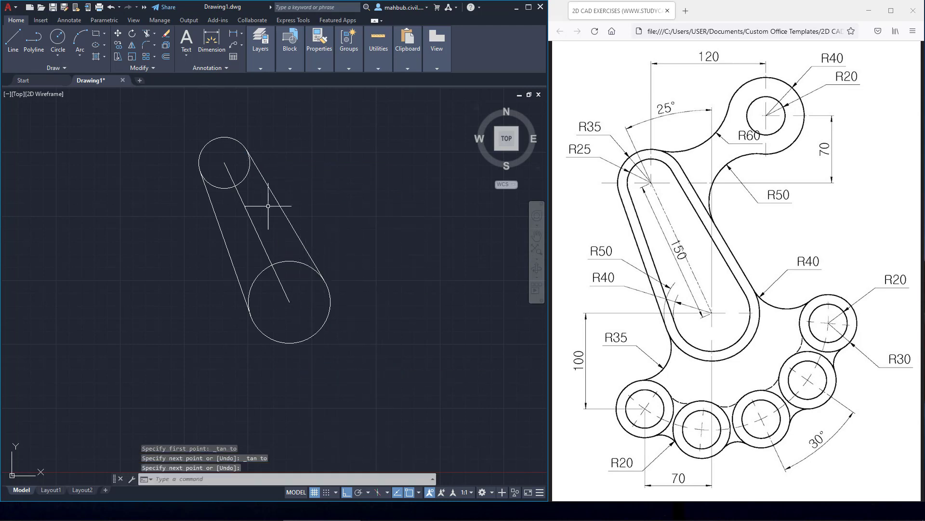
- Delete the slanted centre line and trim away the arcs of both circles lying between the two tangent lines
left_click(249, 217)
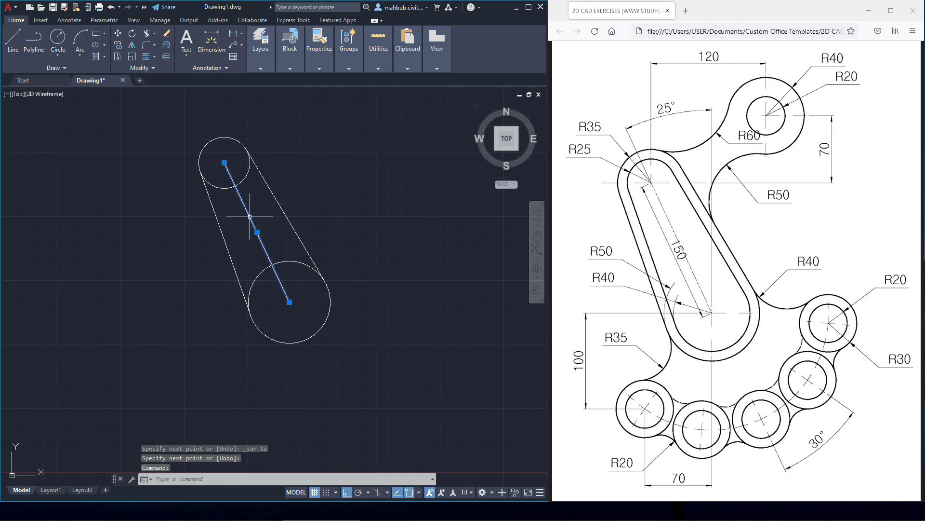
key("Delete")
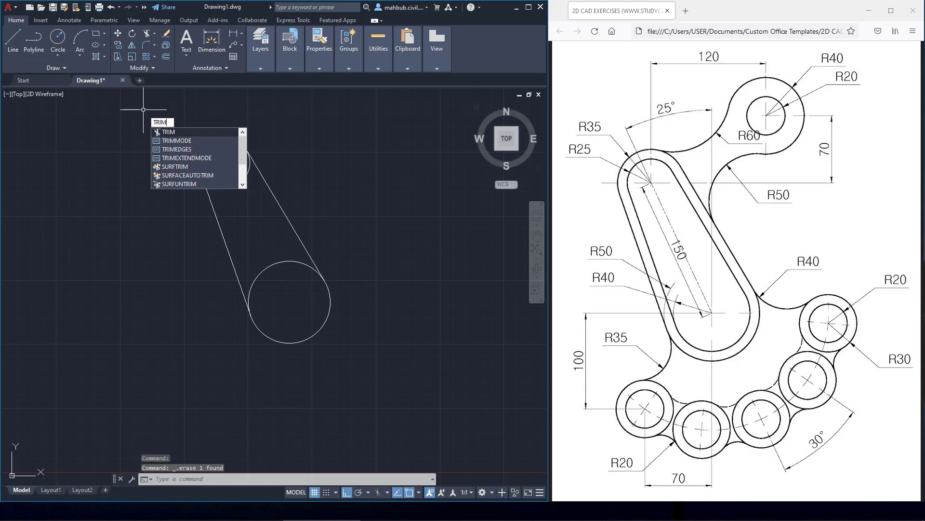
key("Return")
scroll(260, 103, "down", 2)
left_click(196, 142)
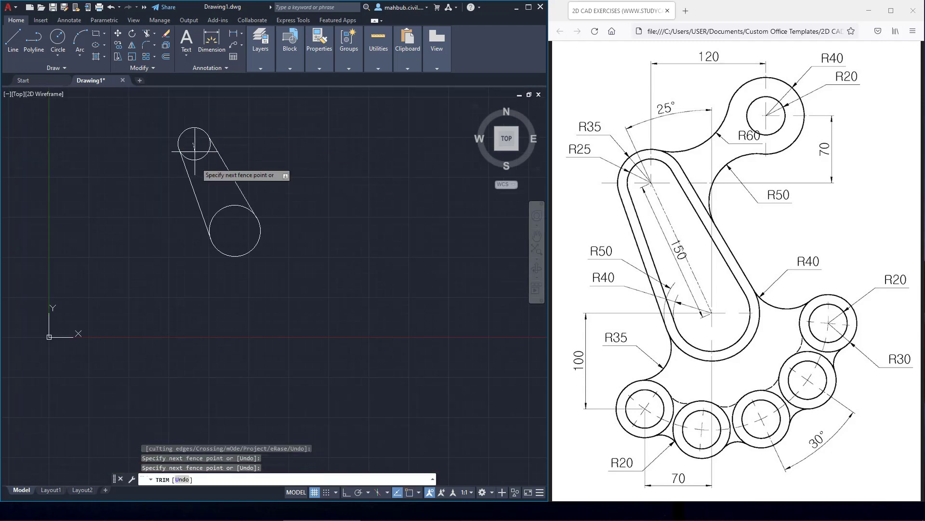
left_click(212, 221)
key("Return")
right_click(224, 230)
left_click(246, 234)
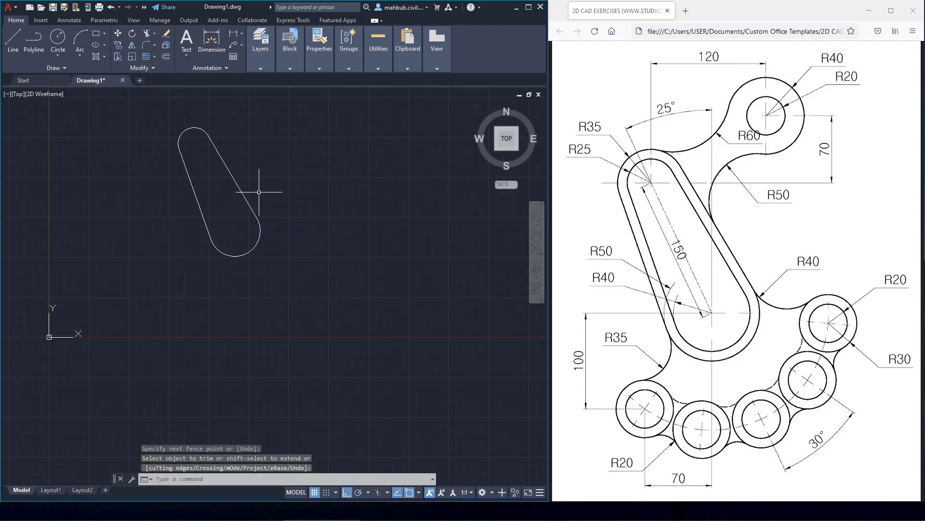
- Join the slot outline's two arcs and two tangent lines into one object
scroll(250, 178, "up", 2)
middle_click_drag(250, 178, 330, 254)
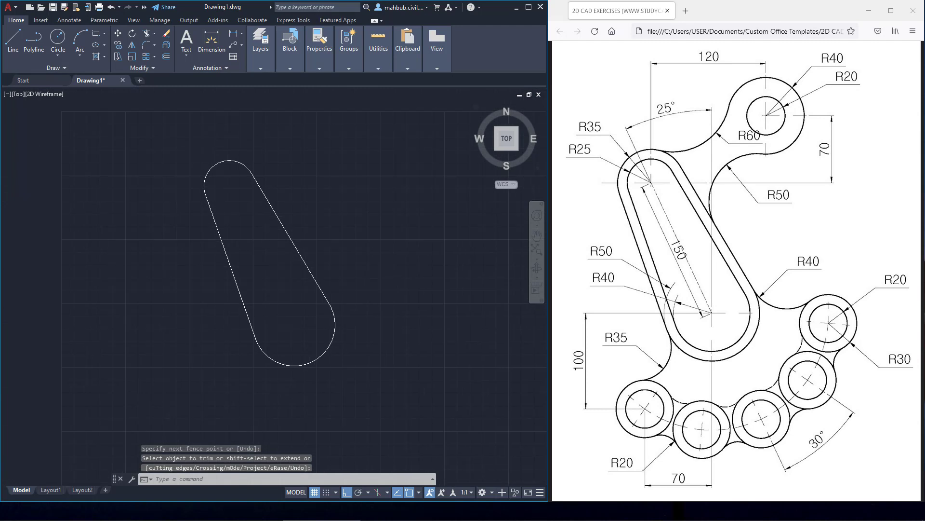
left_click(350, 124)
left_click(150, 392)
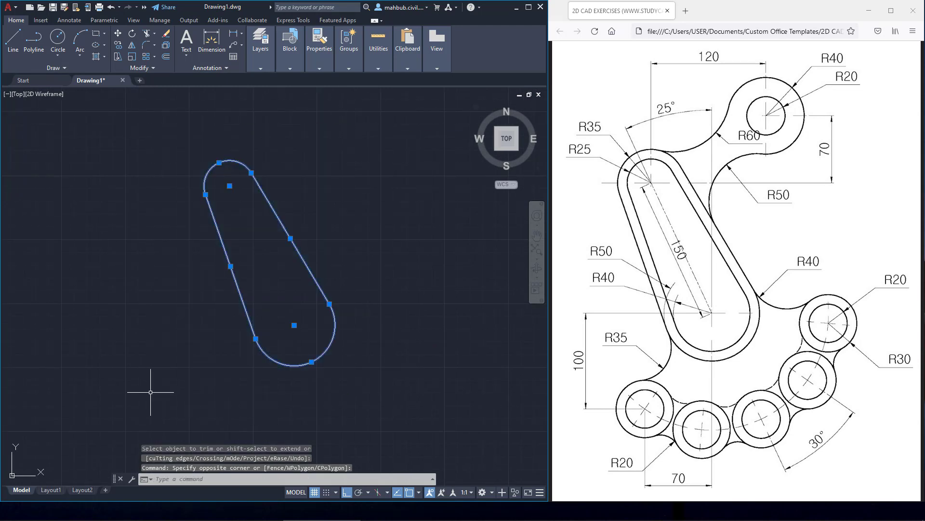
type("joi")
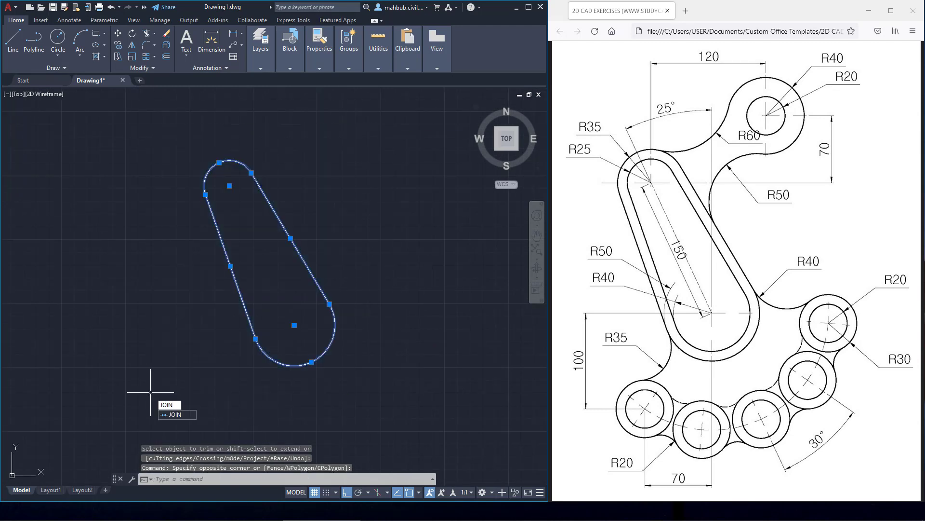
key("Return")
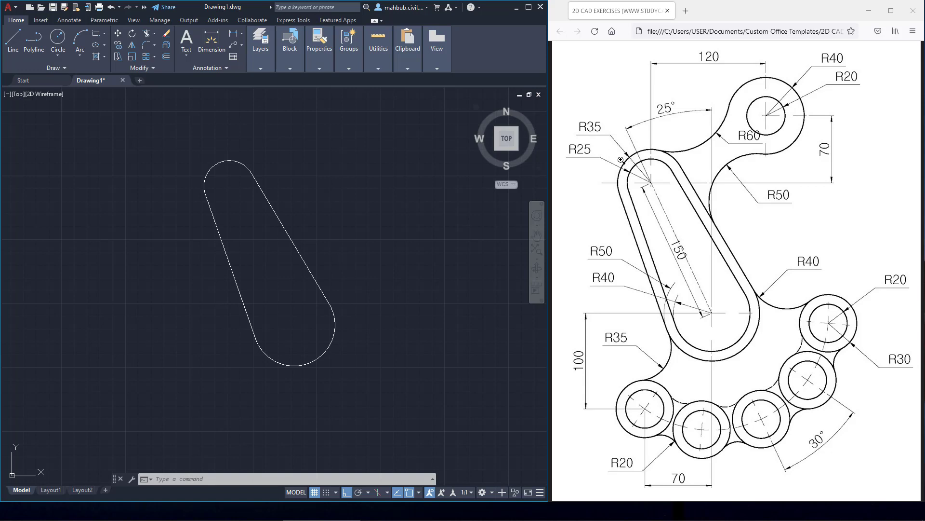
- Offset the joined slot outline outward by 10
left_click(166, 57)
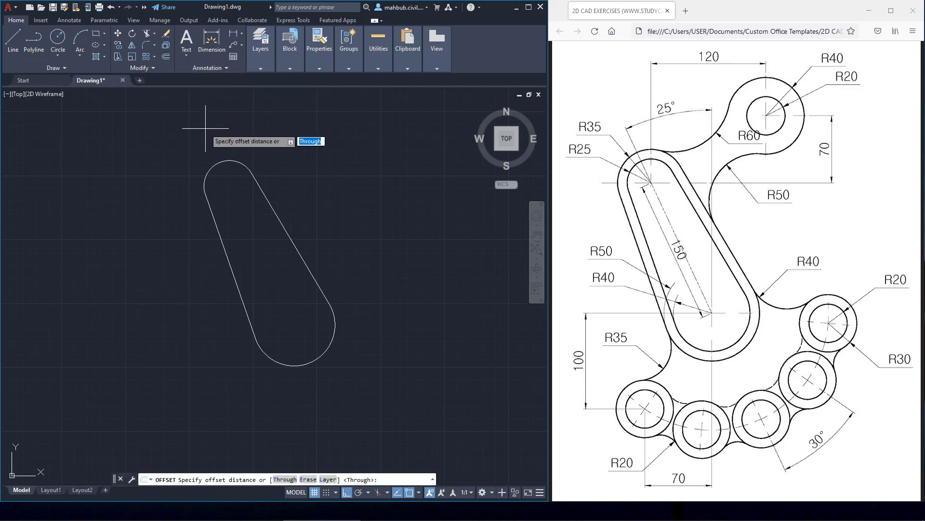
type("10")
key("Return")
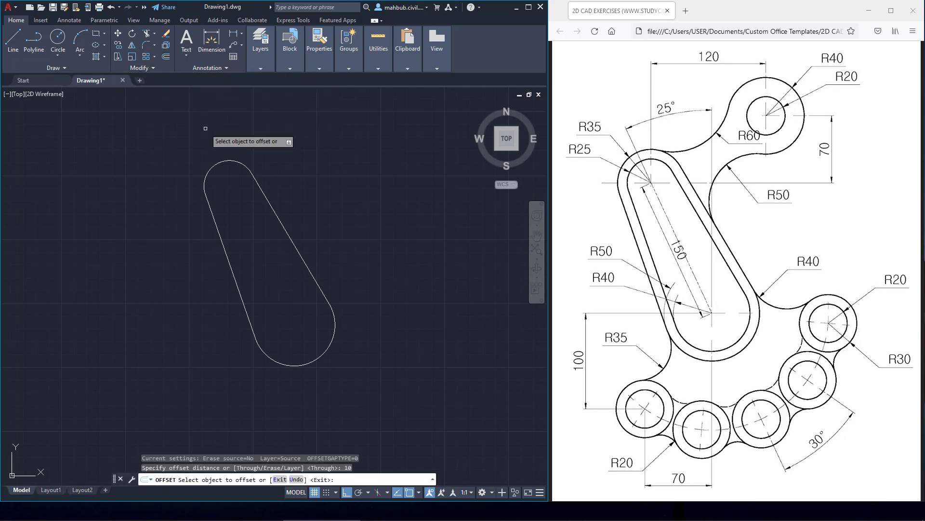
left_click(239, 160)
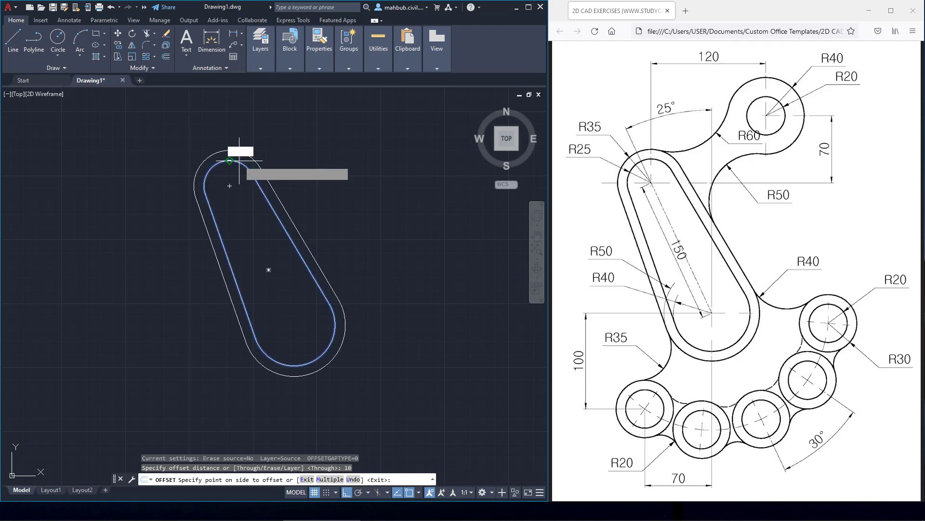
left_click(250, 137)
right_click(248, 141)
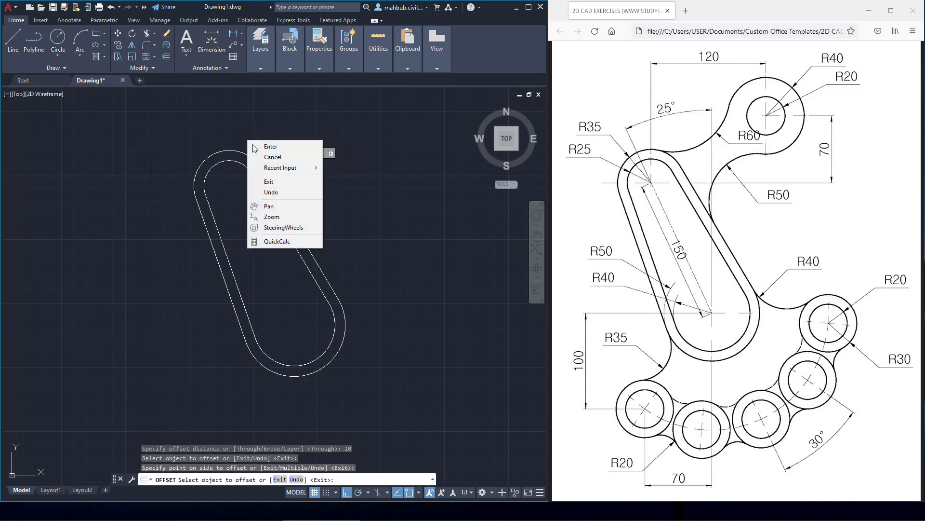
left_click(255, 146)
- With Ortho on, draw construction lines from the slot's lower arc centre, 70 to the left and 100 down
scroll(257, 143, "up", 1)
scroll(259, 141, "down", 1)
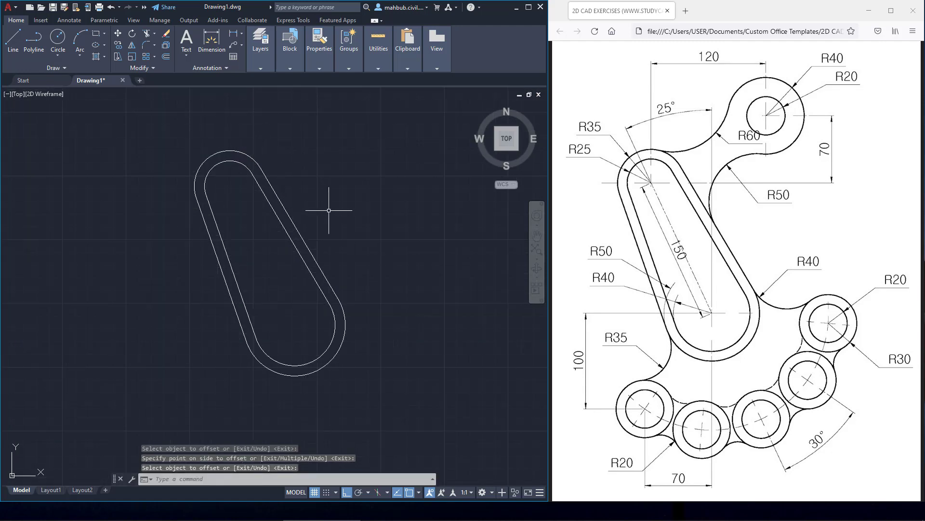
middle_click_drag(330, 207, 323, 186)
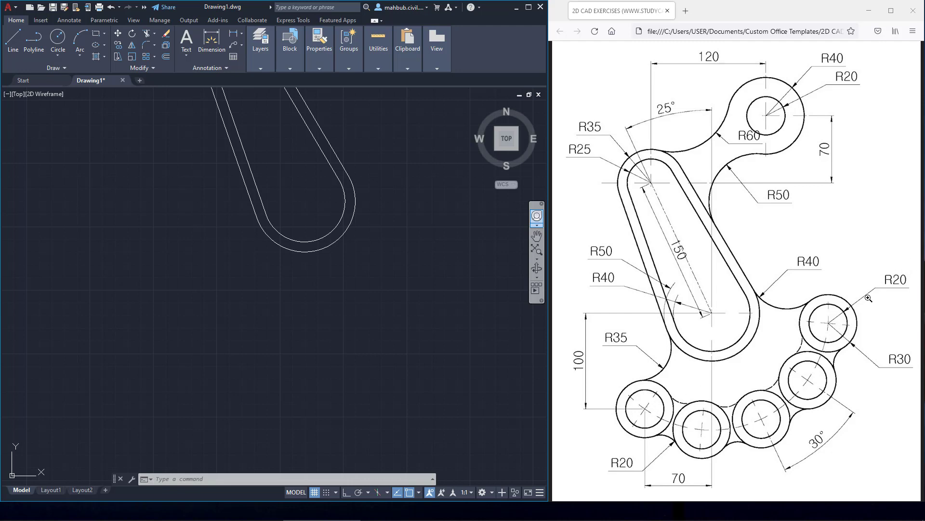
left_click(16, 41)
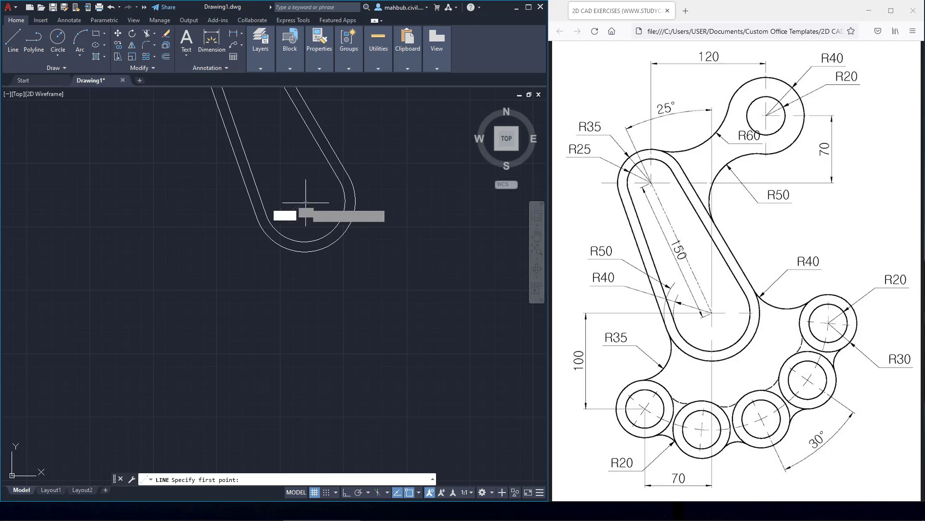
left_click(328, 201)
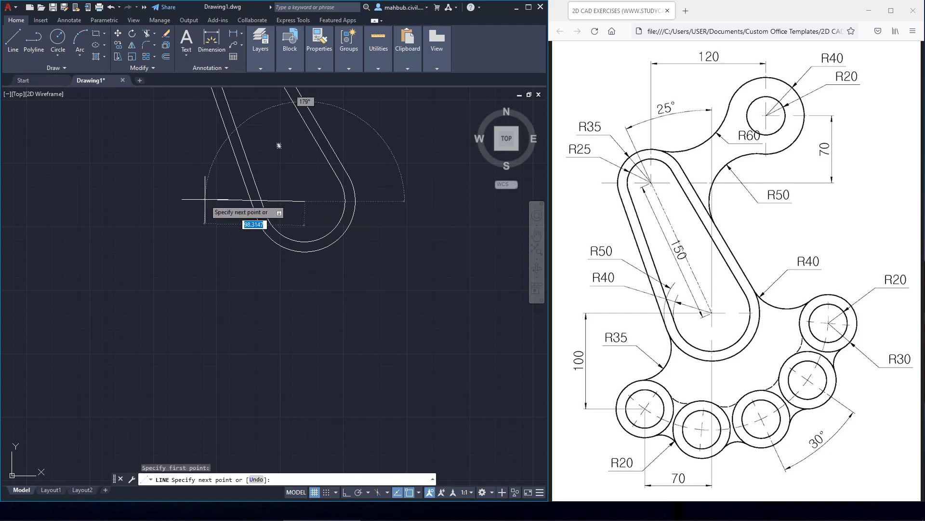
key("F8")
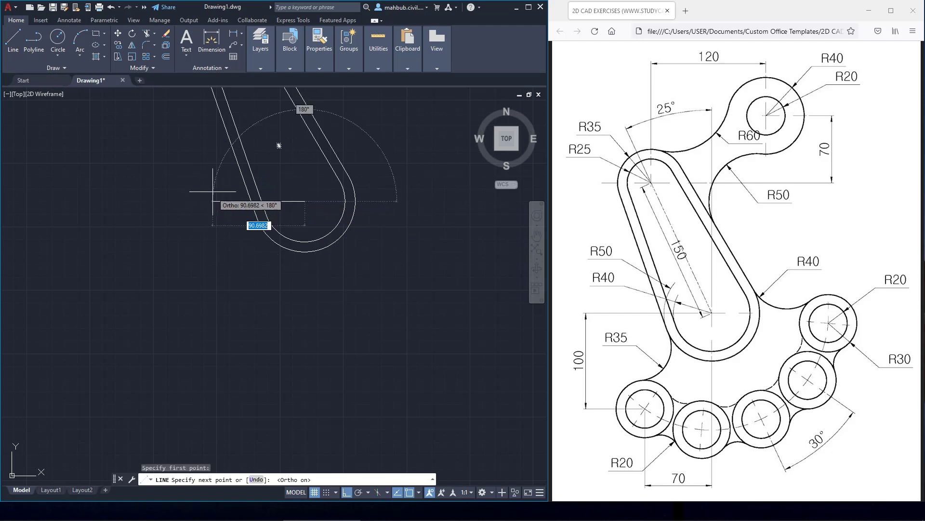
type("70")
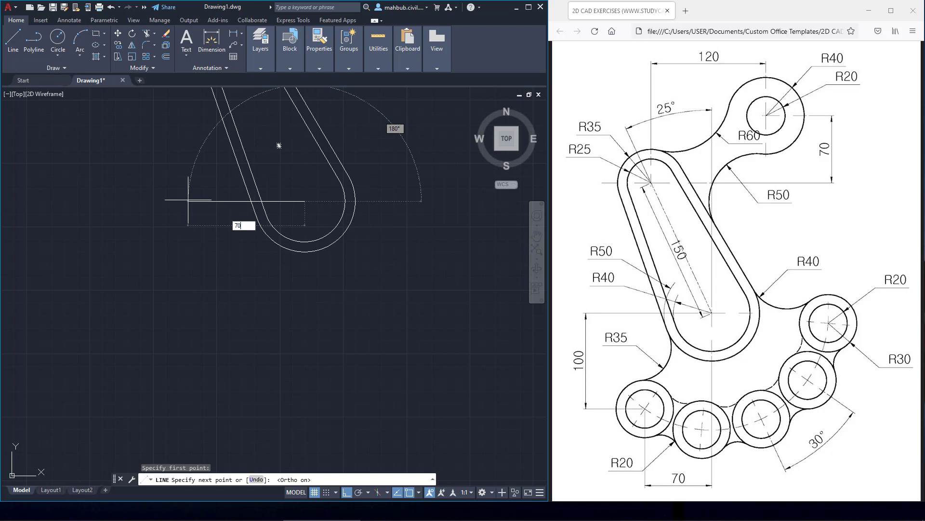
key("Return")
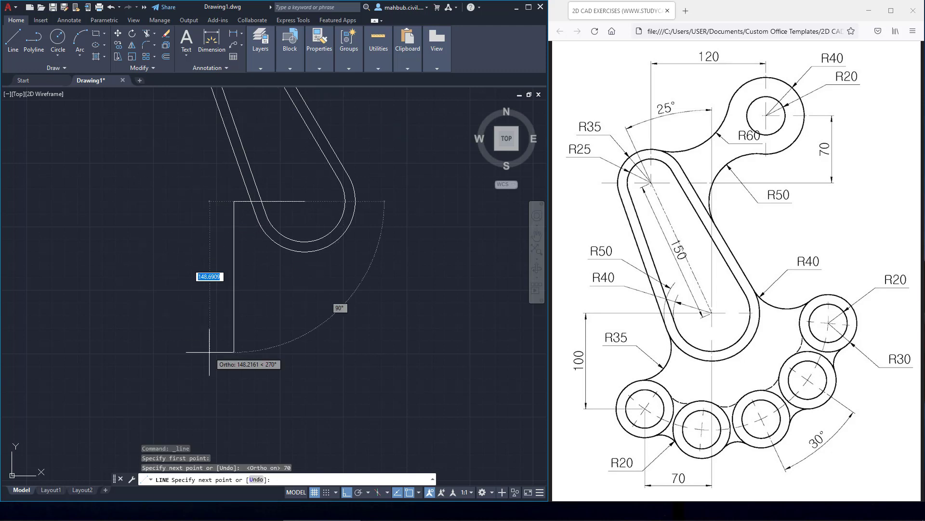
type("100")
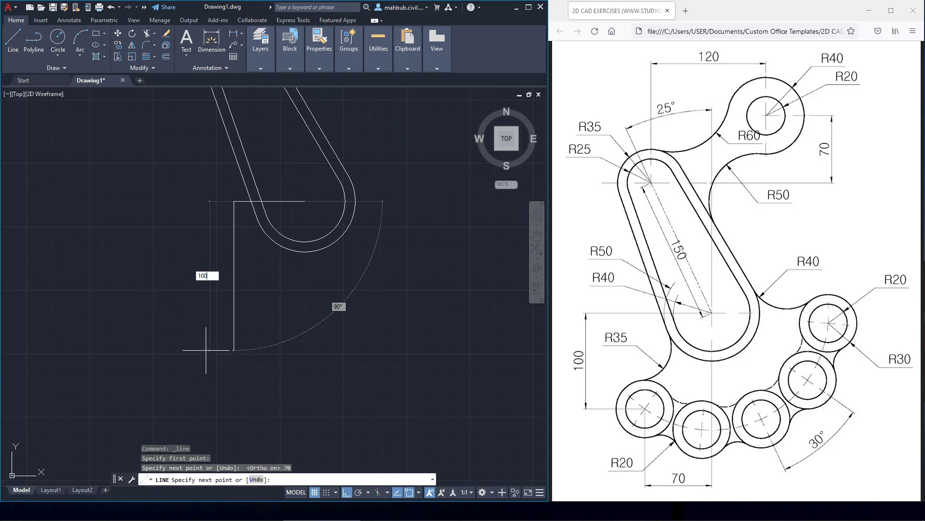
key("Return")
right_click(254, 354)
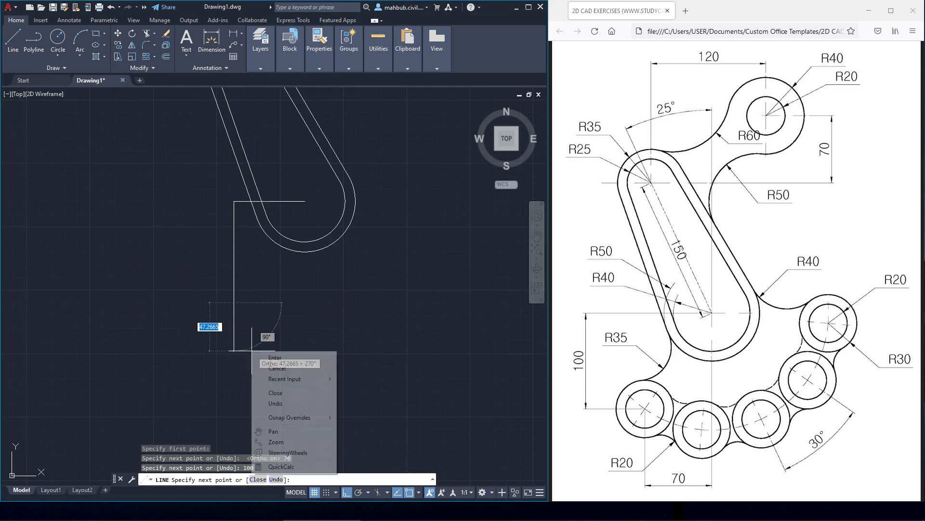
left_click(268, 357)
- Draw a circle of radius 20 centred on the vertical construction line's lower endpoint
scroll(217, 310, "up", 2)
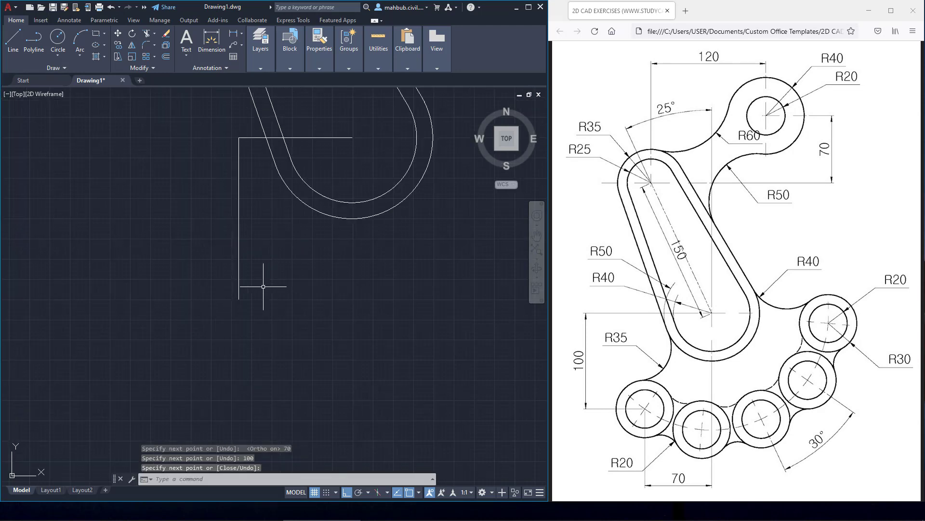
left_click(63, 53)
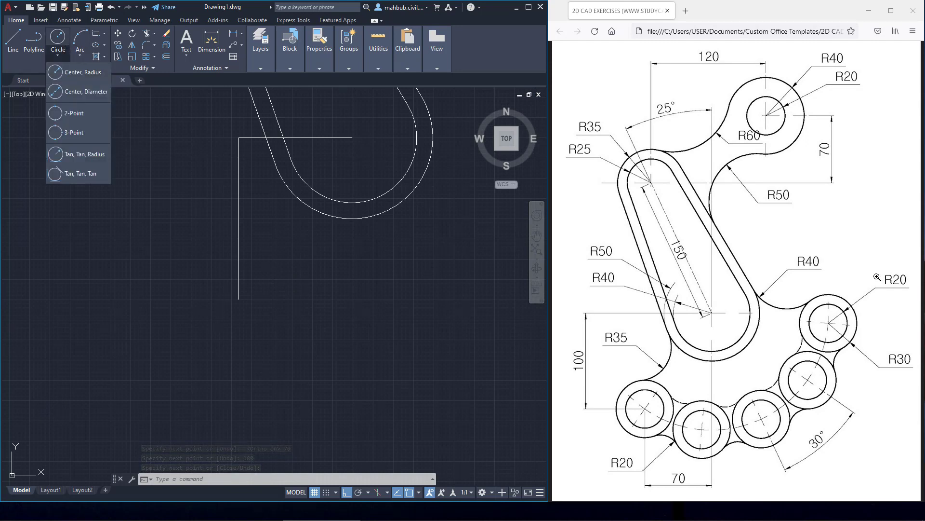
left_click(73, 74)
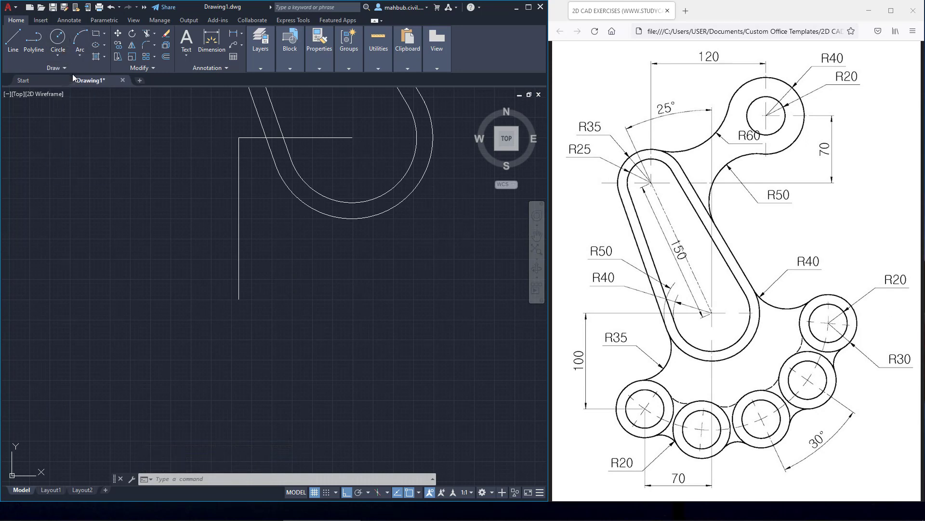
left_click(239, 300)
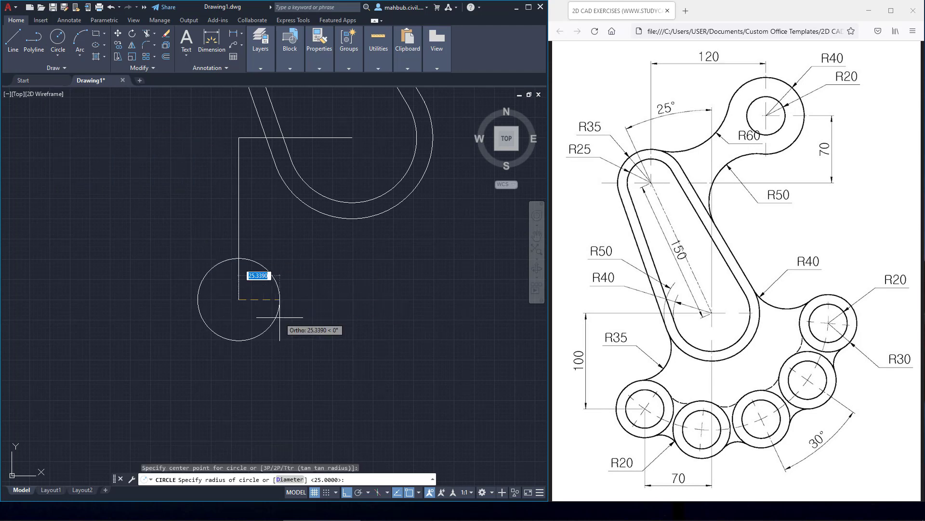
type("20")
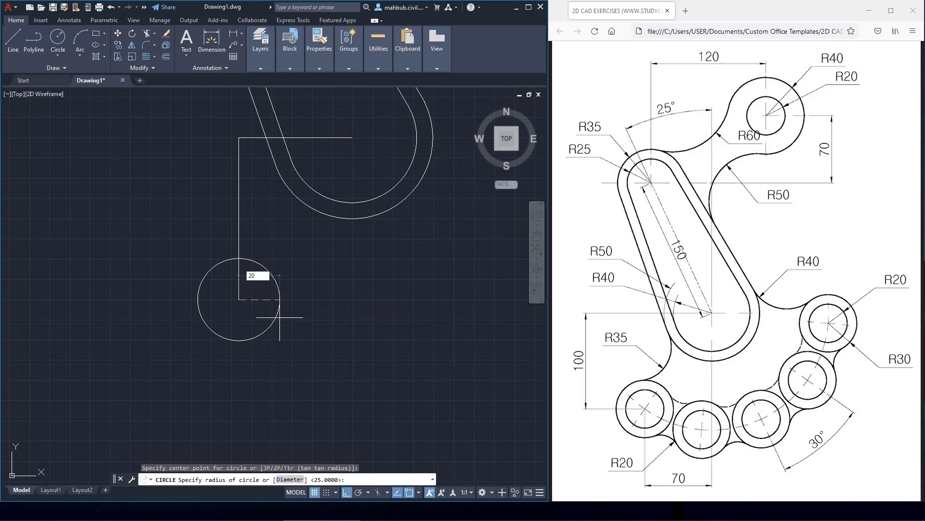
key("Return")
left_click(306, 297)
key("Escape")
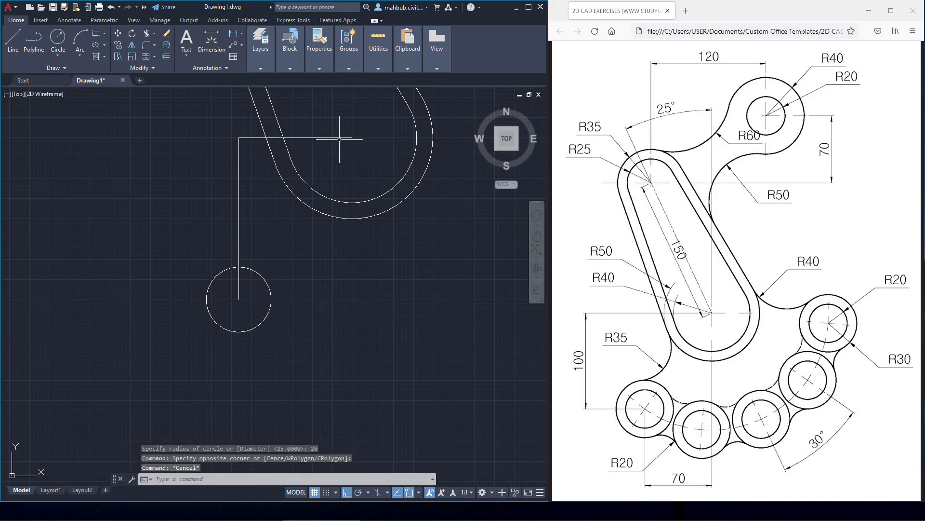
- Delete the horizontal and vertical construction lines between the slot and the radius 20 circle
left_click(325, 139)
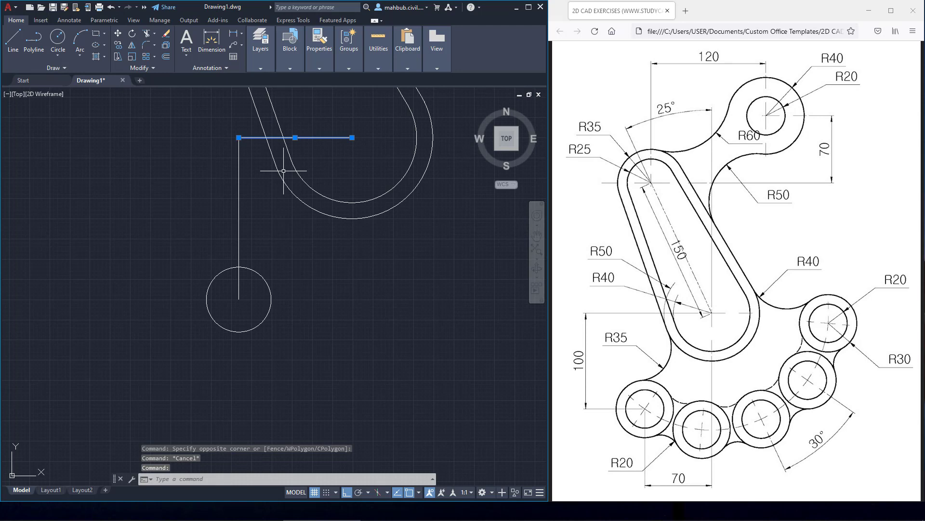
left_click(238, 198)
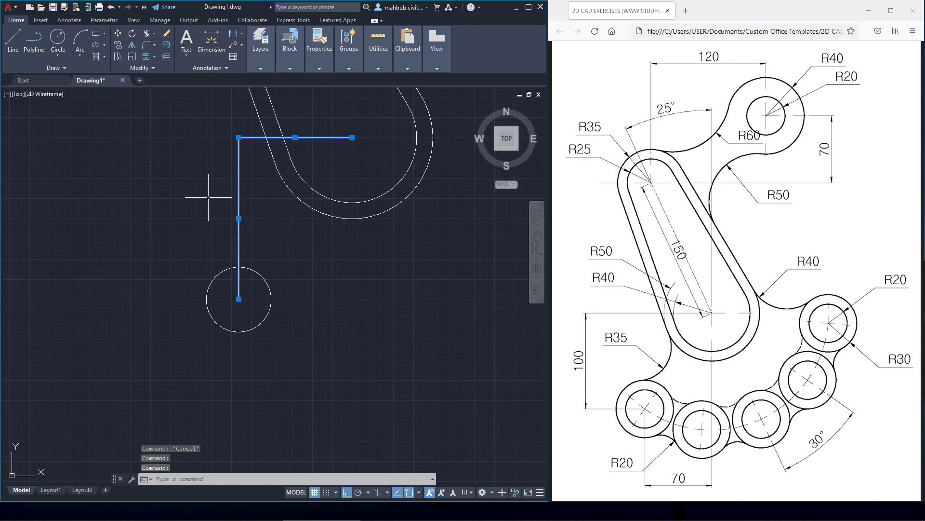
key("Delete")
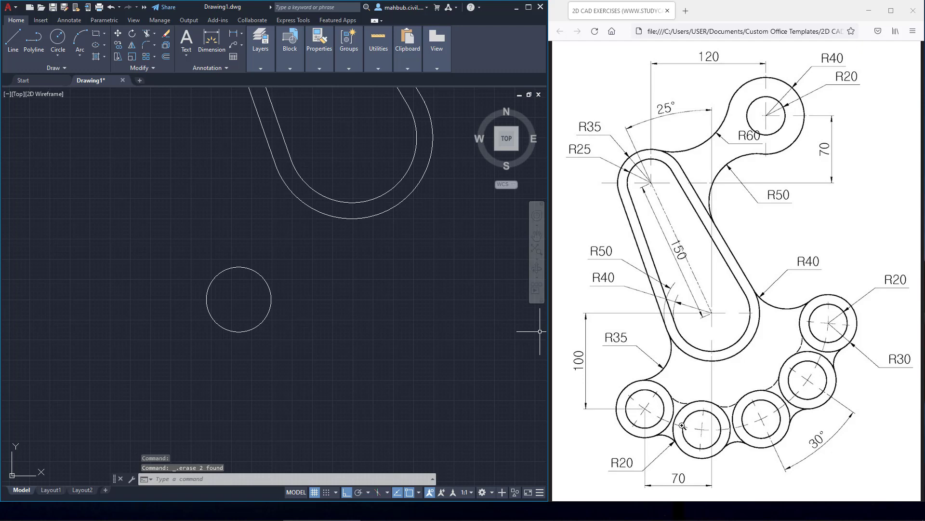
- Draw a circle centred on the slot's lower arc centre, passing through the centre of the radius 20 circle
left_click(58, 55)
left_click(63, 54)
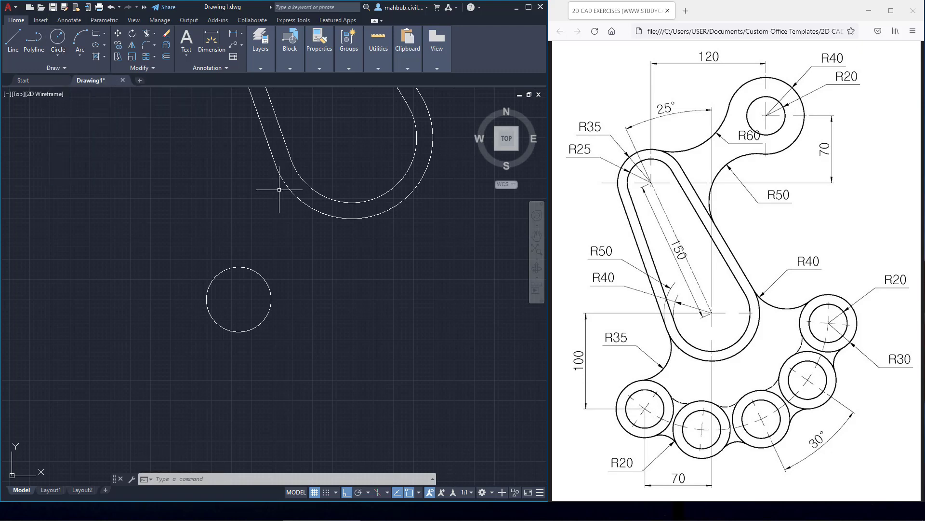
left_click(55, 55)
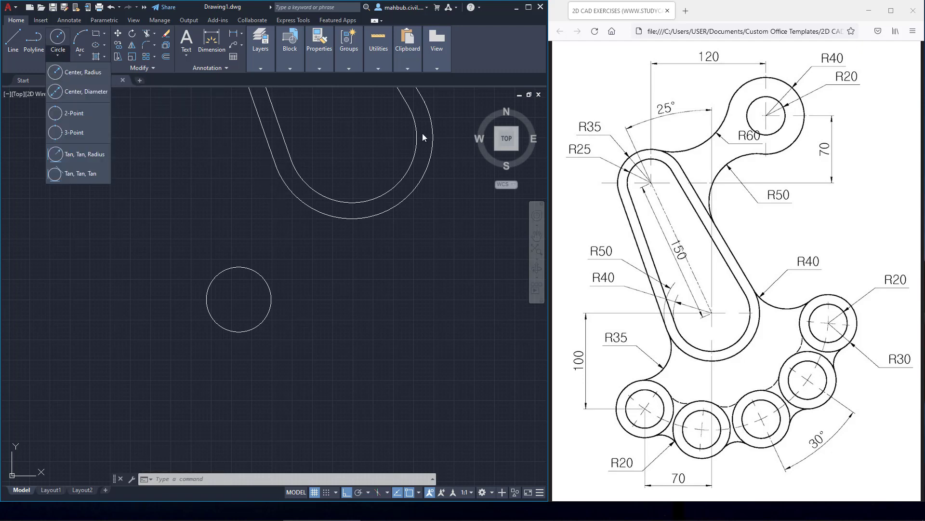
left_click(84, 75)
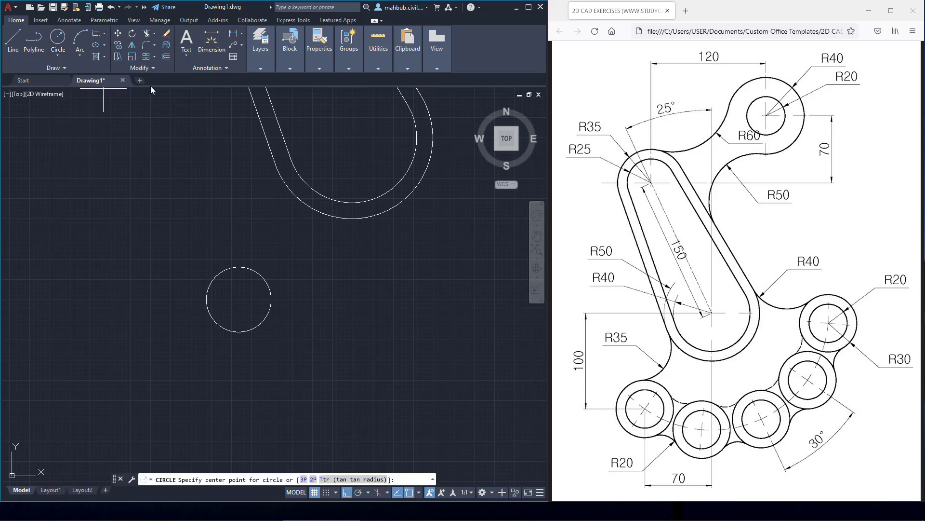
left_click(351, 138)
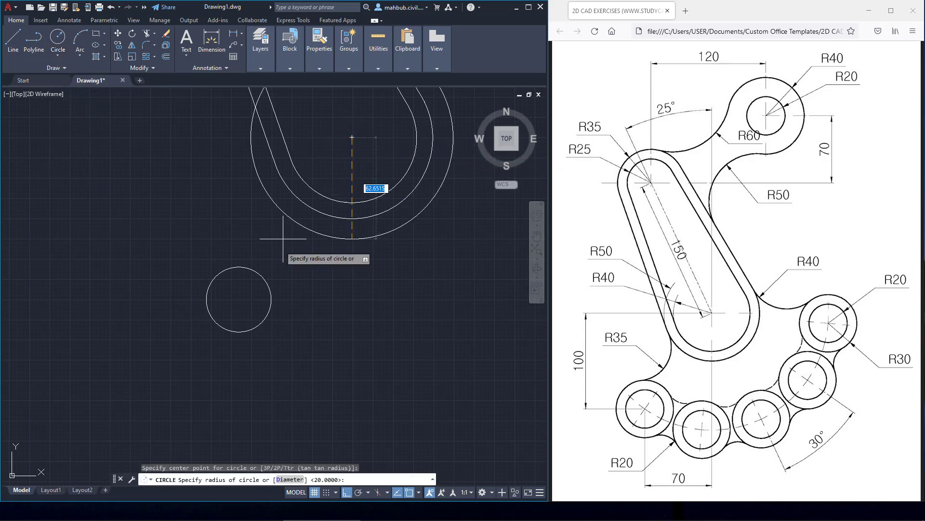
left_click(239, 299)
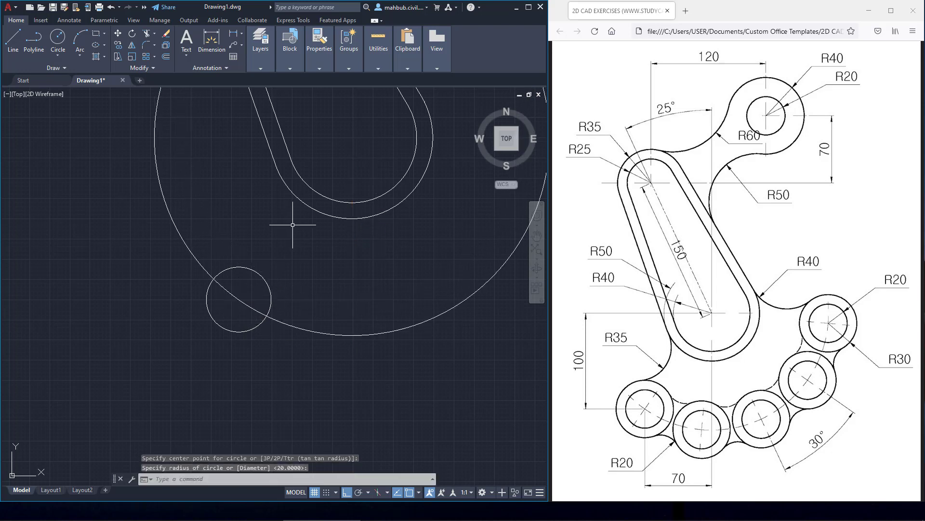
- With Ortho off, draw a construction line from the radius 20 circle's centre to the slot's lower arc centre
scroll(292, 224, "down", 2)
scroll(309, 267, "up", 3)
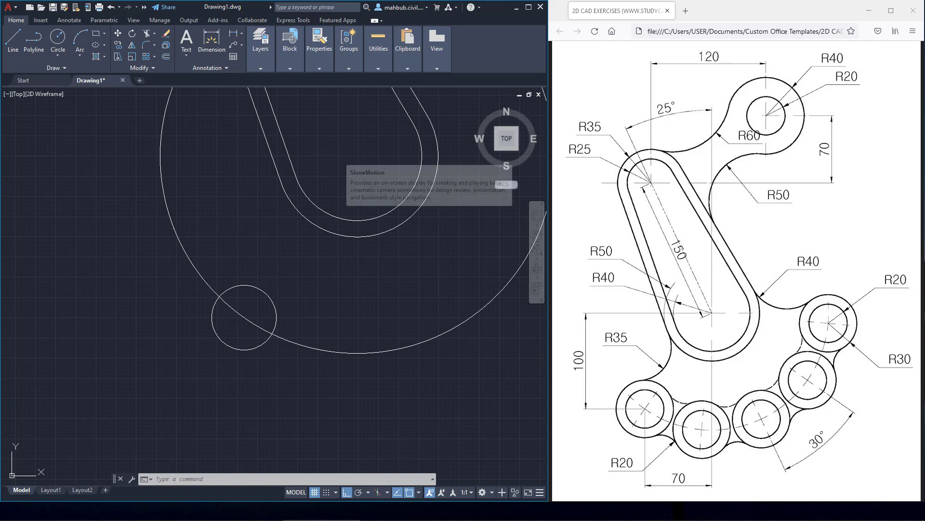
middle_click_drag(335, 159, 325, 176)
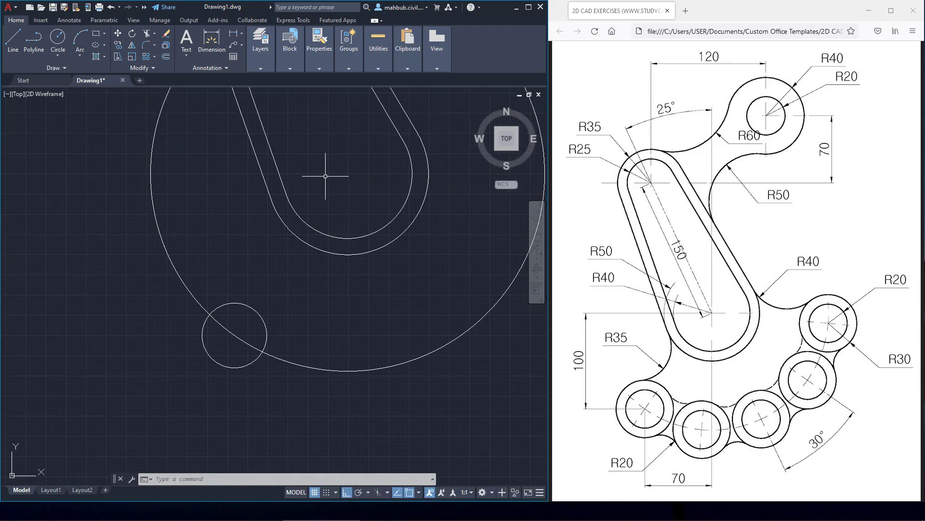
left_click(13, 40)
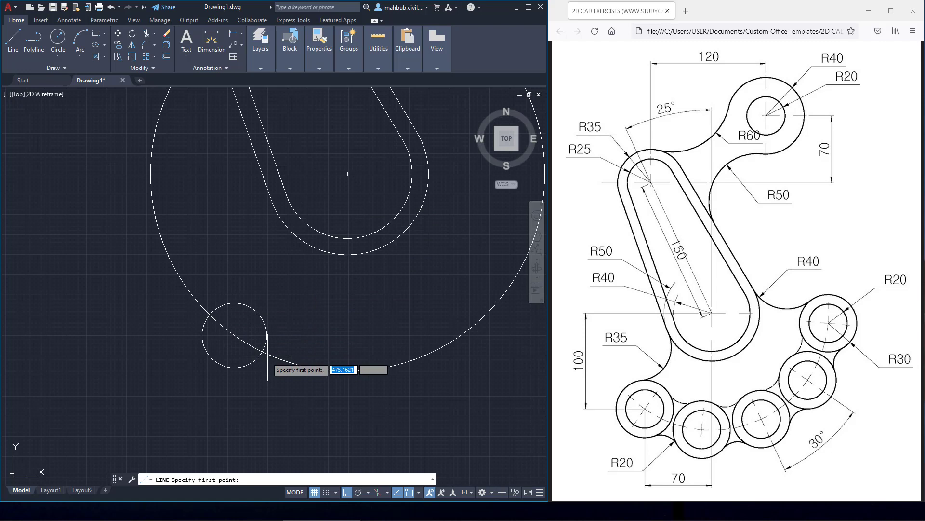
left_click(235, 334)
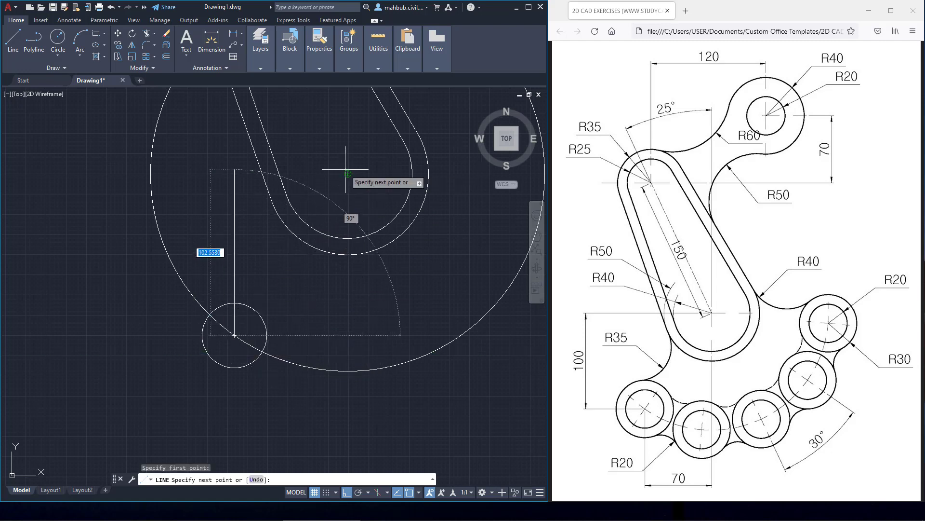
key("F8")
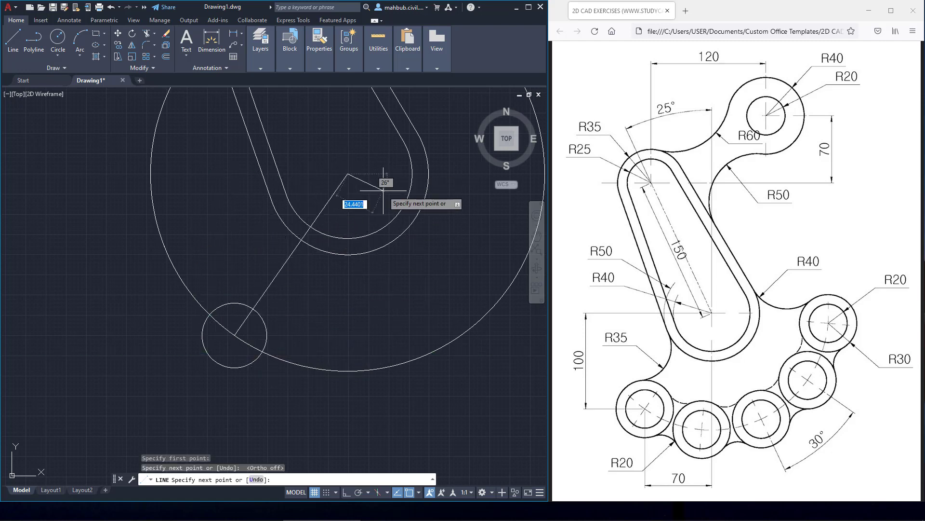
left_click(348, 173)
right_click(377, 187)
left_click(380, 189)
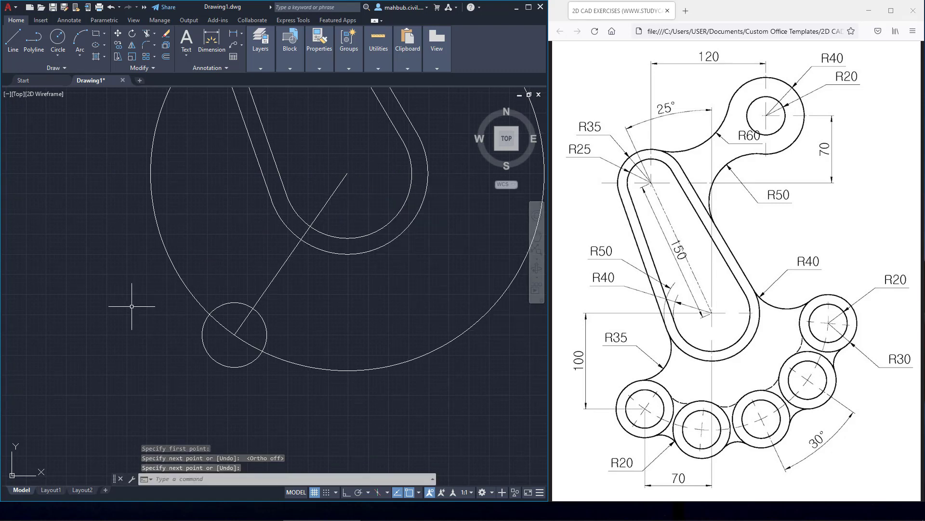
- Set the UCS origin at the slot's lower arc centre, with the X axis along the construction line towards the small circle
type("ucs")
key("Return")
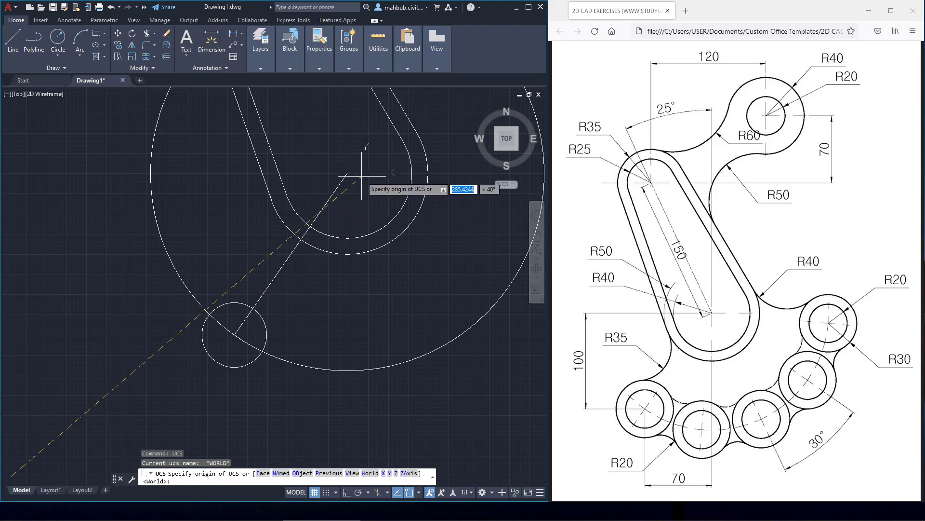
left_click(347, 172)
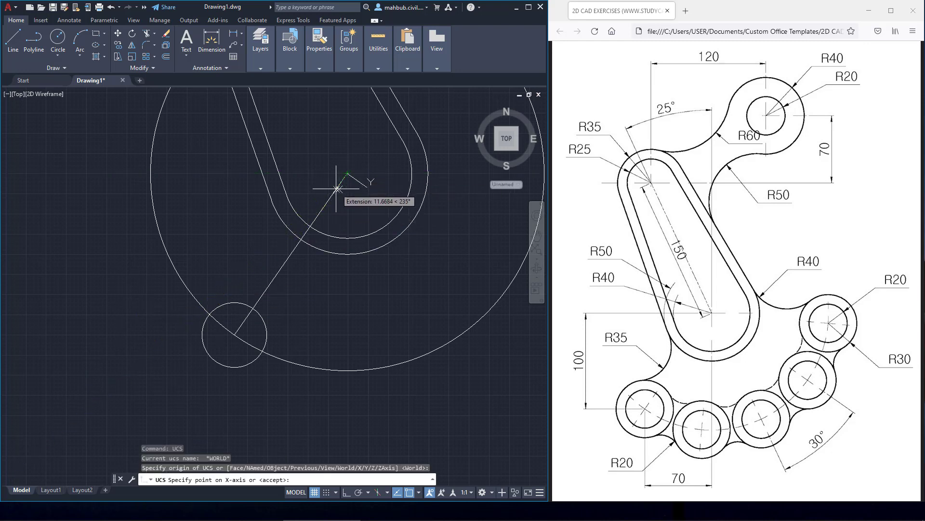
left_click(338, 186)
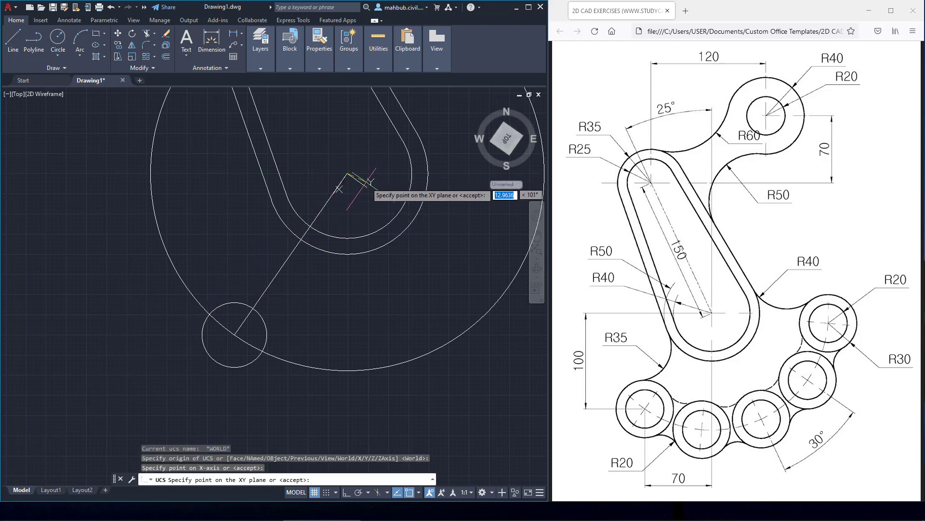
left_click(378, 195)
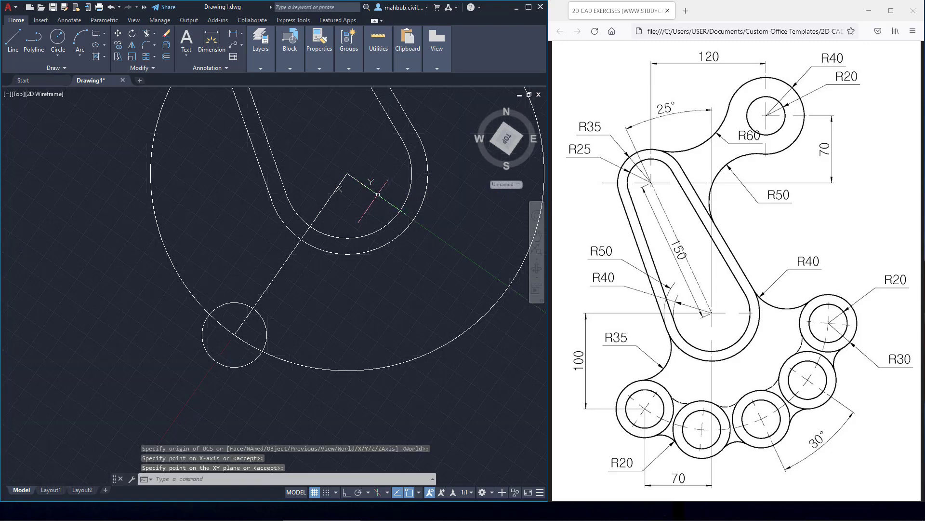
- Draw a construction line from the UCS origin at 30° to the X axis, extending just past the large circle
scroll(361, 237, "up", 1)
scroll(362, 237, "down", 1)
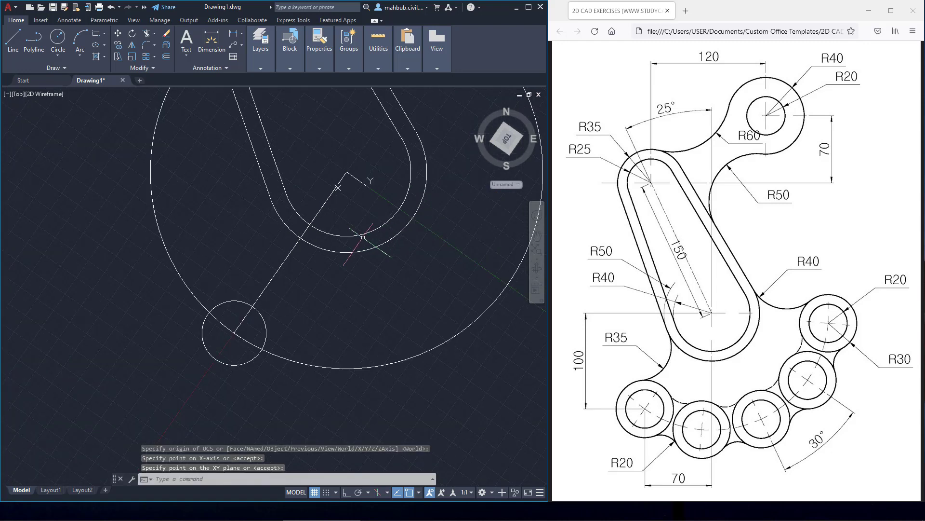
scroll(363, 237, "up", 2)
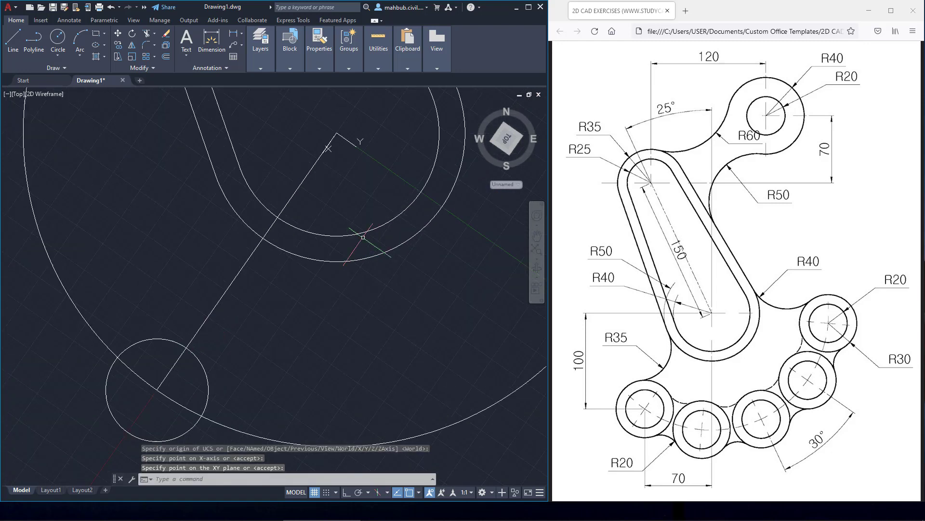
left_click(14, 41)
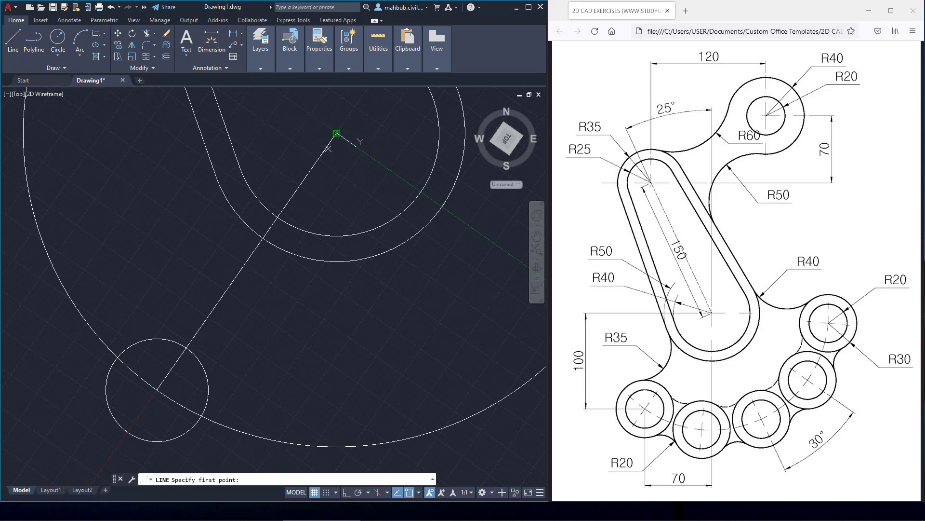
left_click(336, 133)
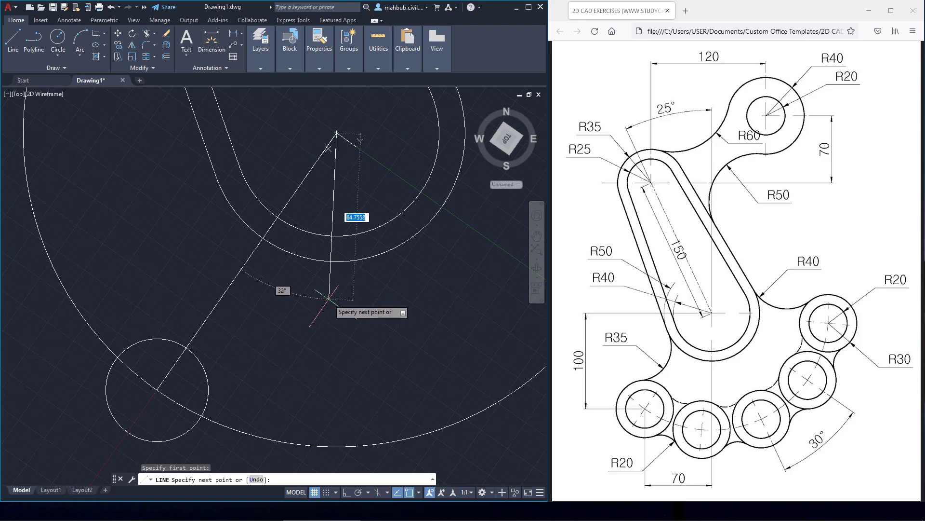
key("F8")
type("<")
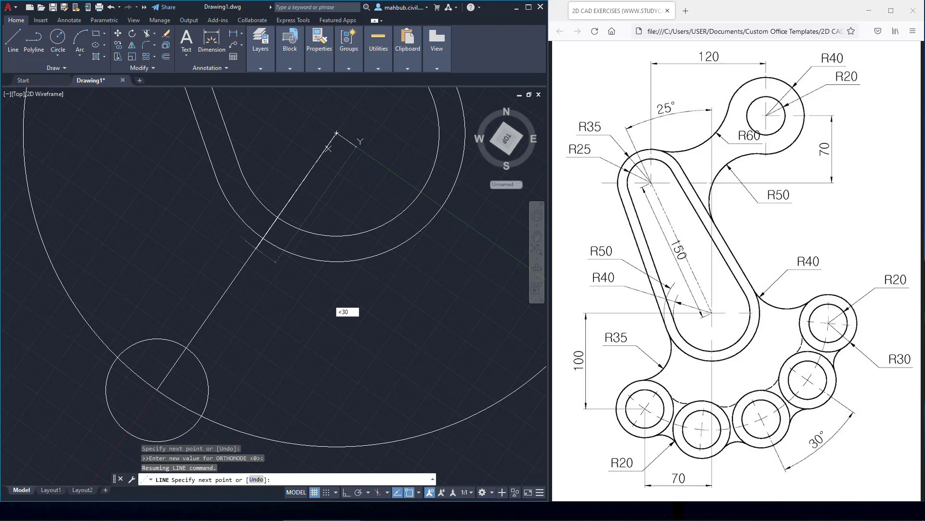
type("30")
key("Return")
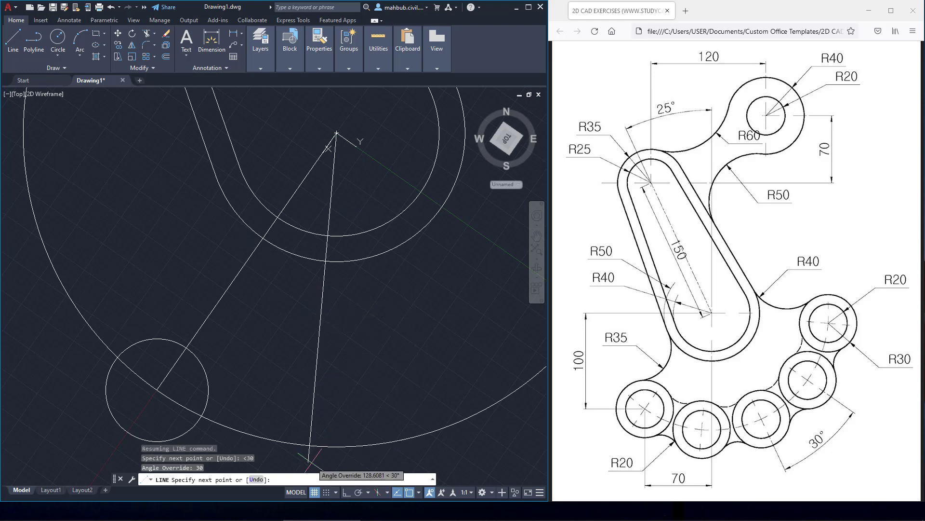
left_click(309, 461)
key("Escape")
scroll(290, 260, "down", 2)
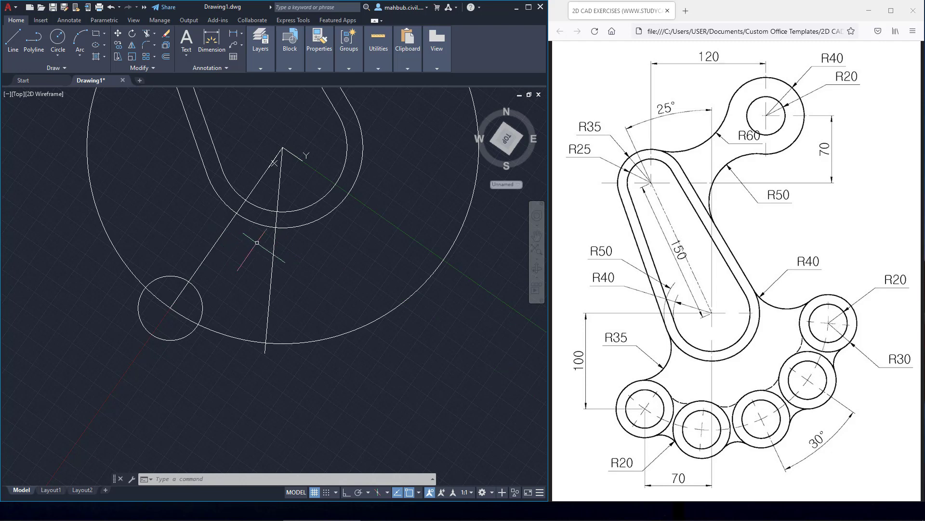
left_click(19, 41)
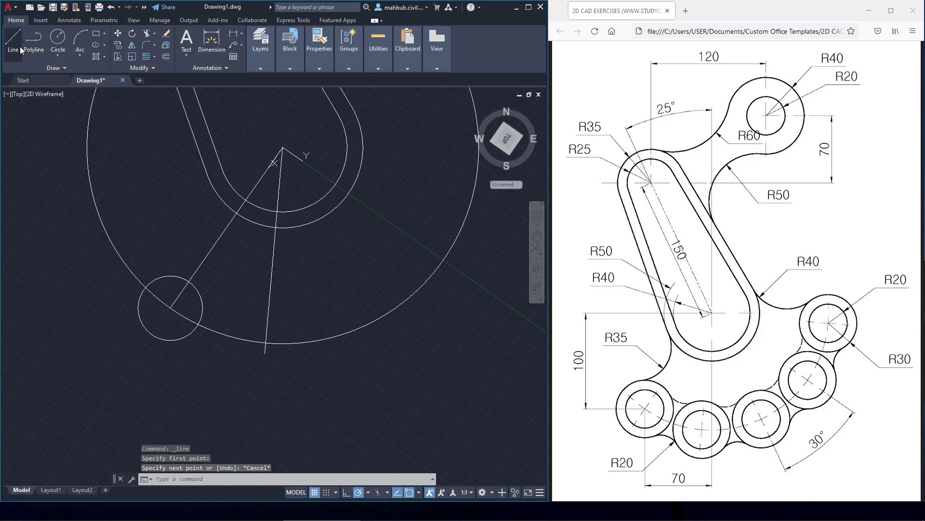
left_click(282, 147)
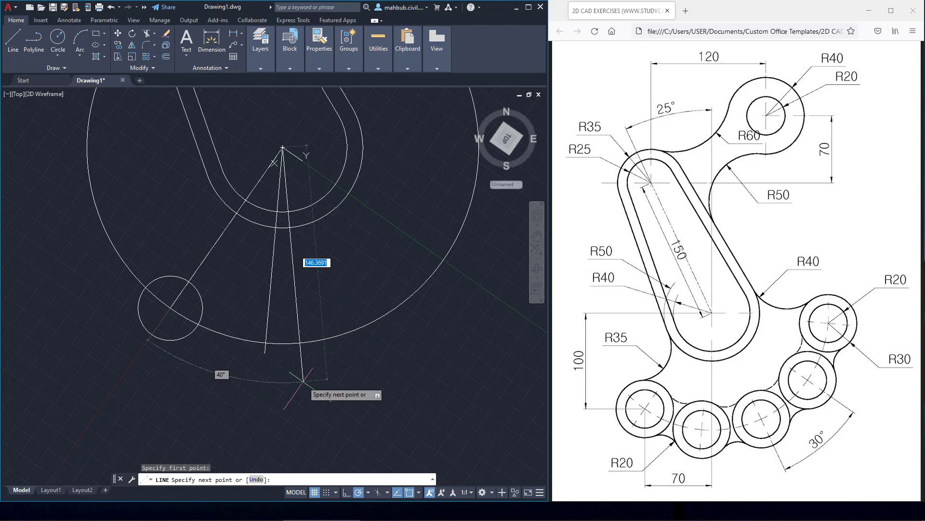
left_click(368, 492)
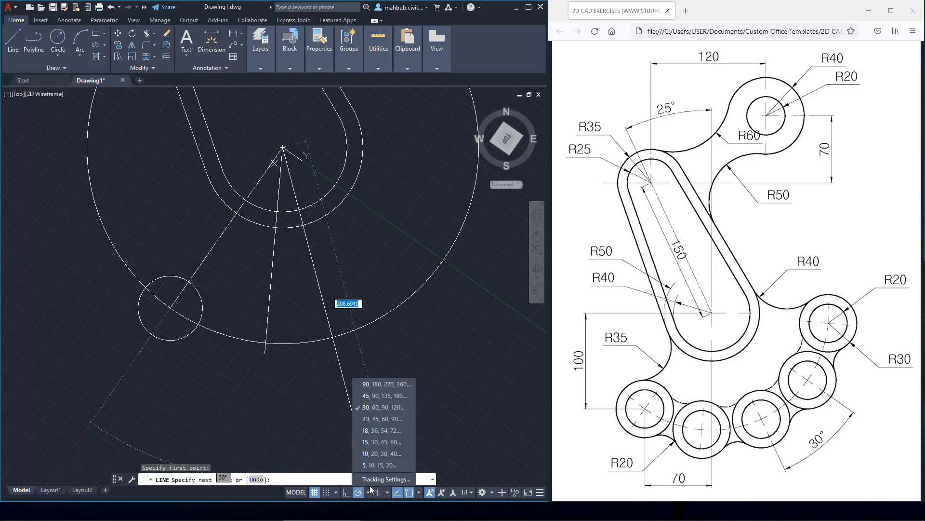
left_click(358, 492)
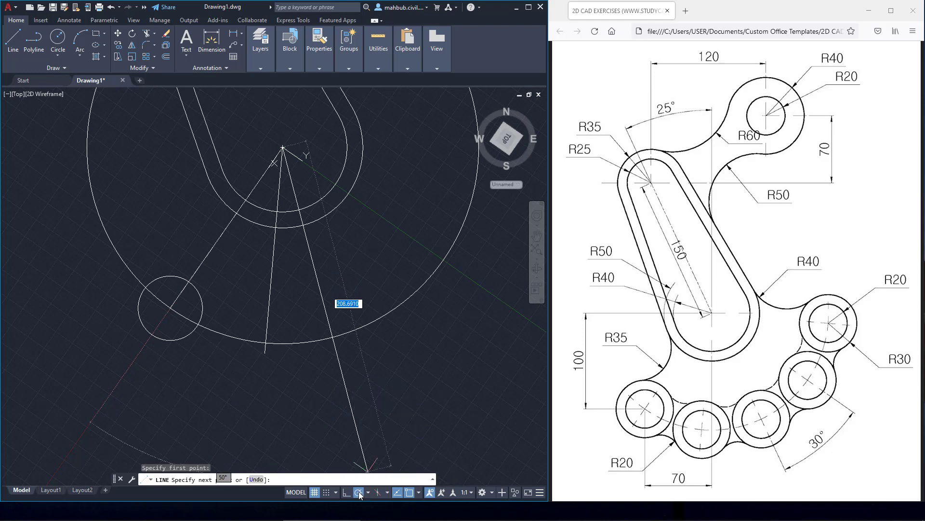
left_click(368, 492)
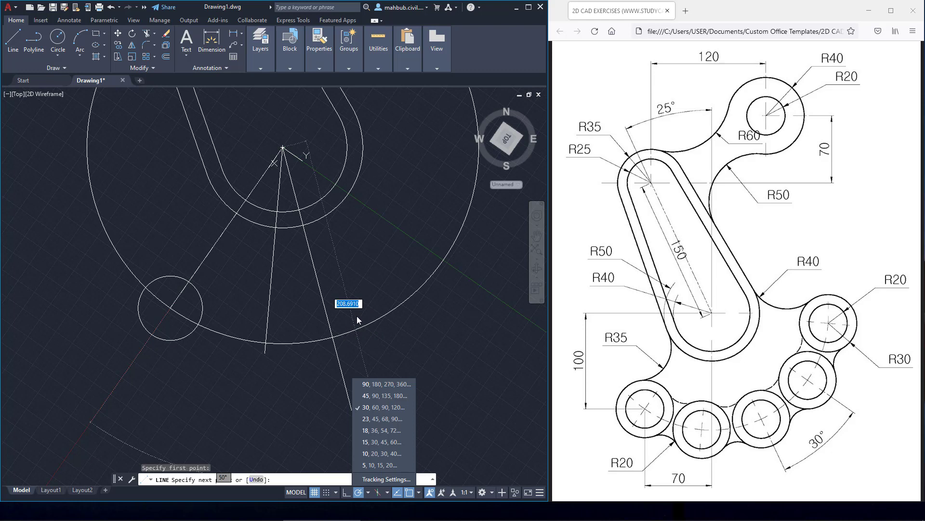
key("Escape")
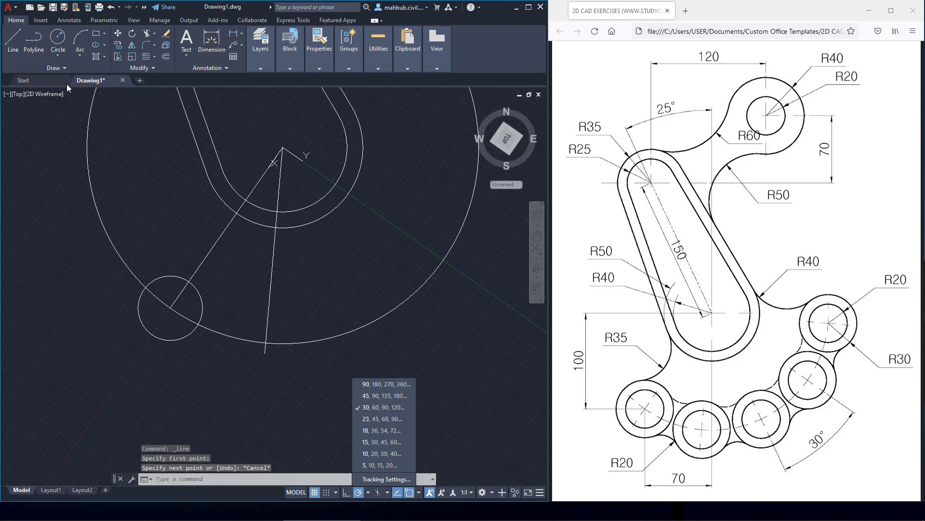
- Draw two construction lines from the UCS origin to the large circle, at 60° and 90° to the X axis
left_click(13, 43)
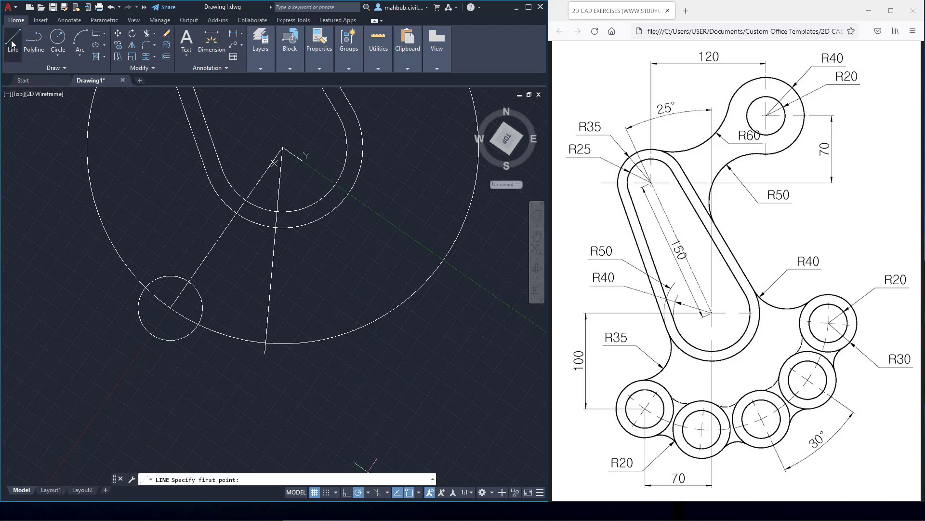
left_click(282, 147)
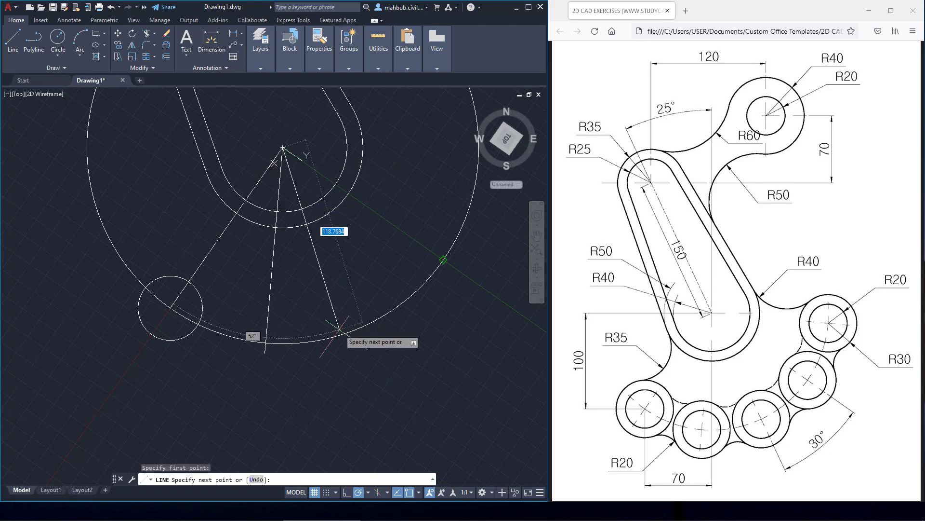
left_click(365, 326)
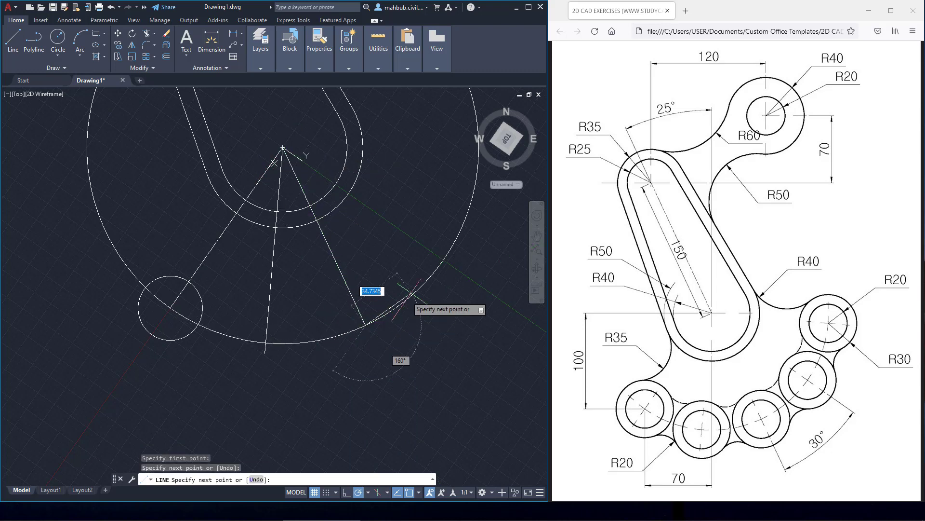
key("Escape")
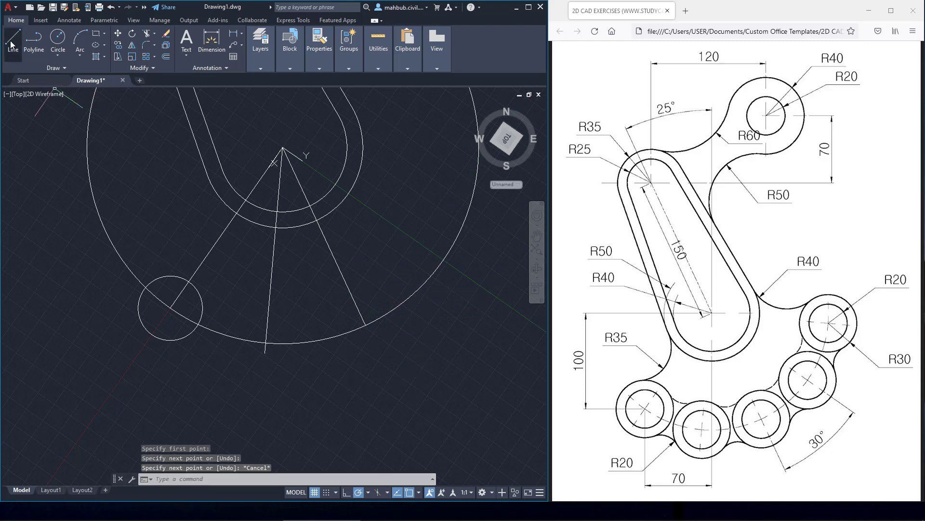
left_click(13, 44)
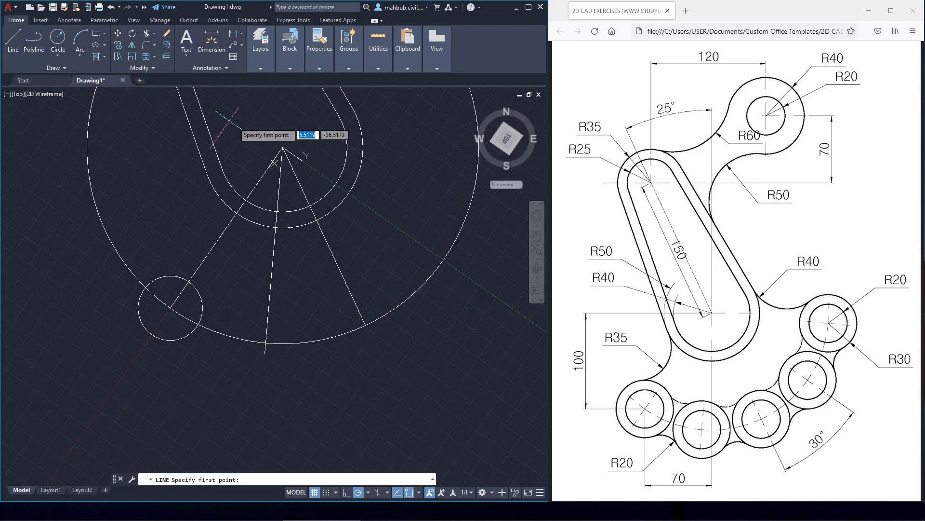
left_click(282, 147)
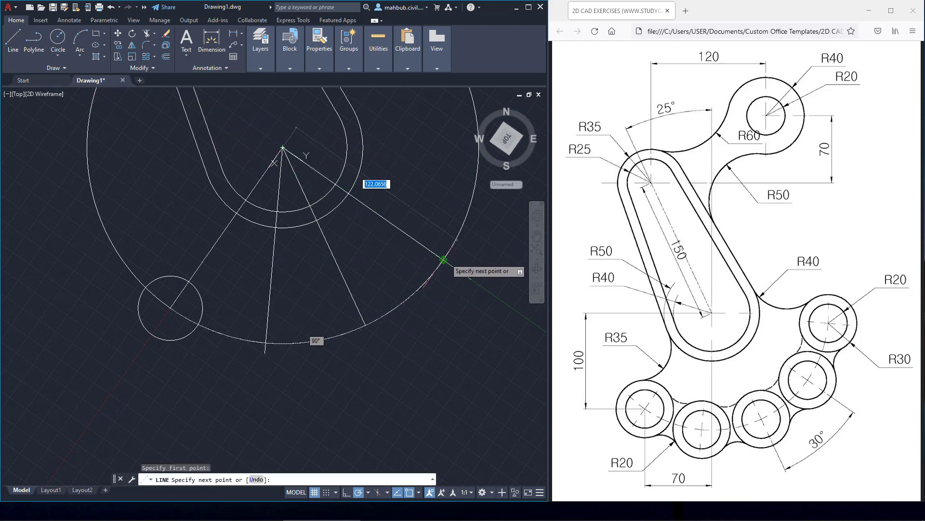
left_click(443, 259)
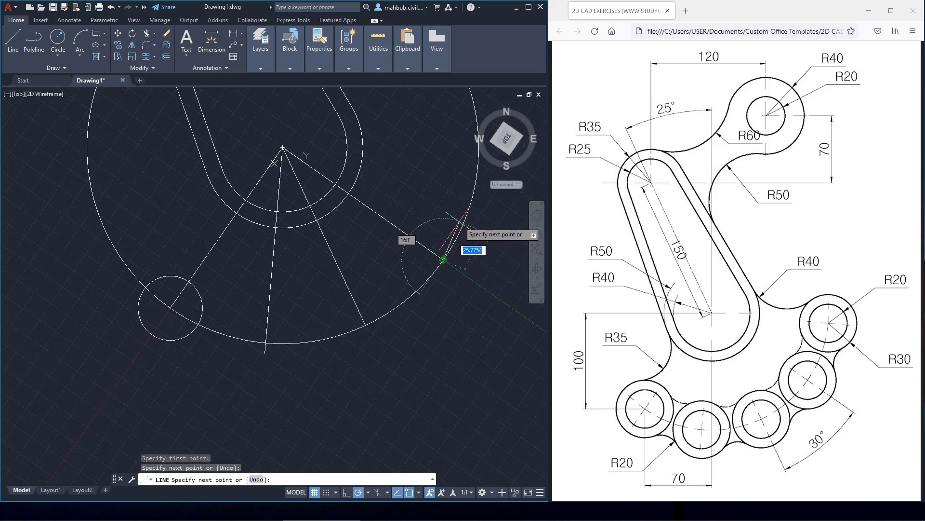
- Draw a construction line from the UCS origin to the large circle, at 120° to the X axis
key("Escape")
left_click(13, 38)
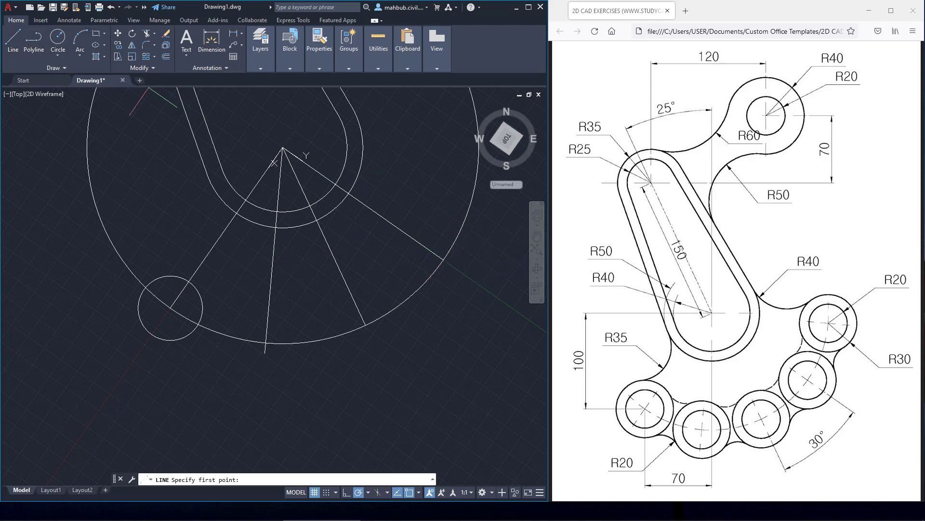
left_click(282, 147)
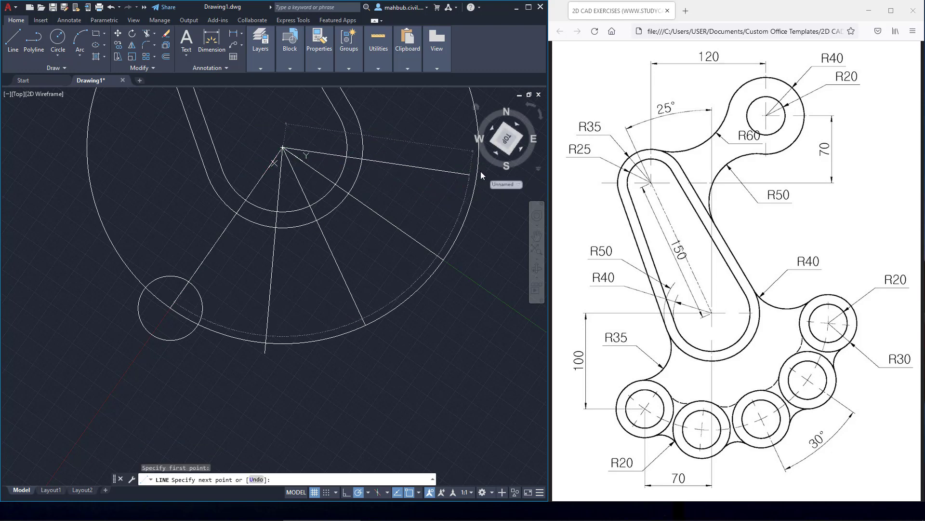
middle_click_drag(481, 172, 392, 220)
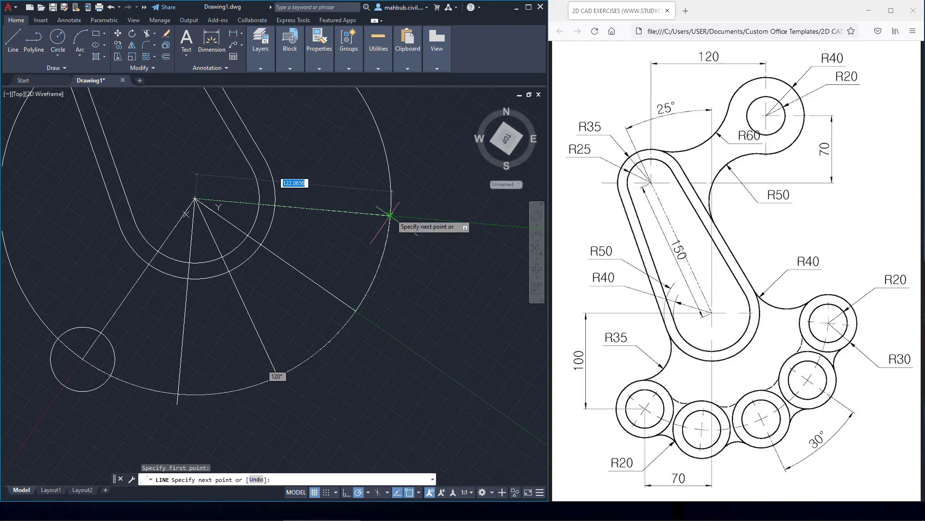
left_click(391, 216)
right_click(428, 210)
left_click(451, 215)
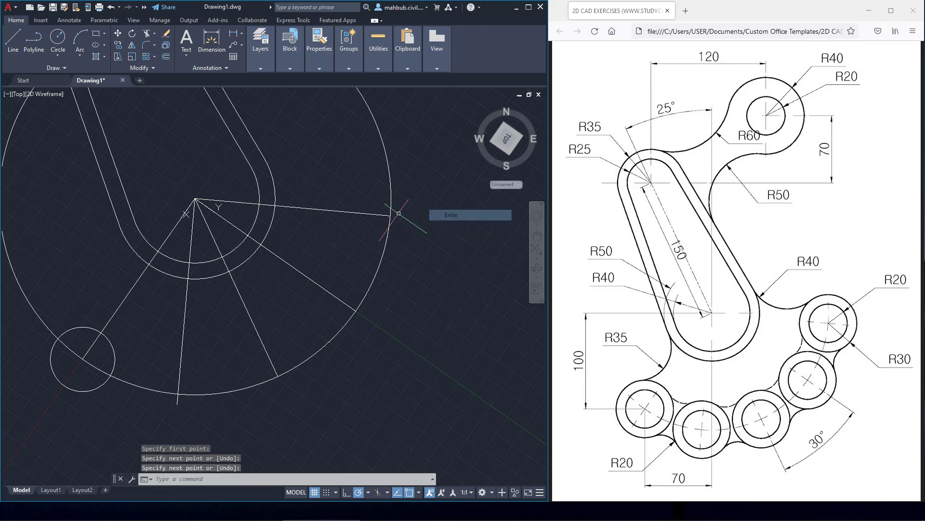
- Restore the UCS to World
scroll(322, 216, "down", 2)
scroll(320, 215, "up", 1)
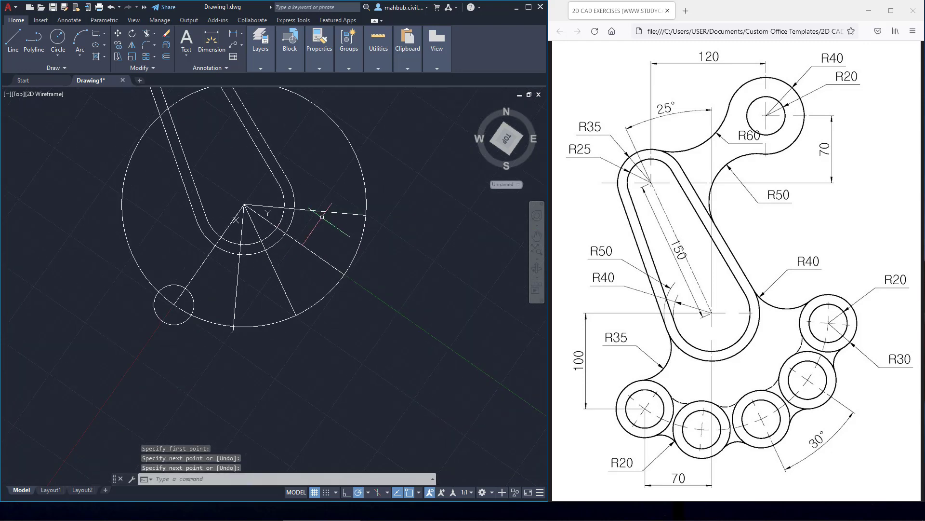
right_click(254, 210)
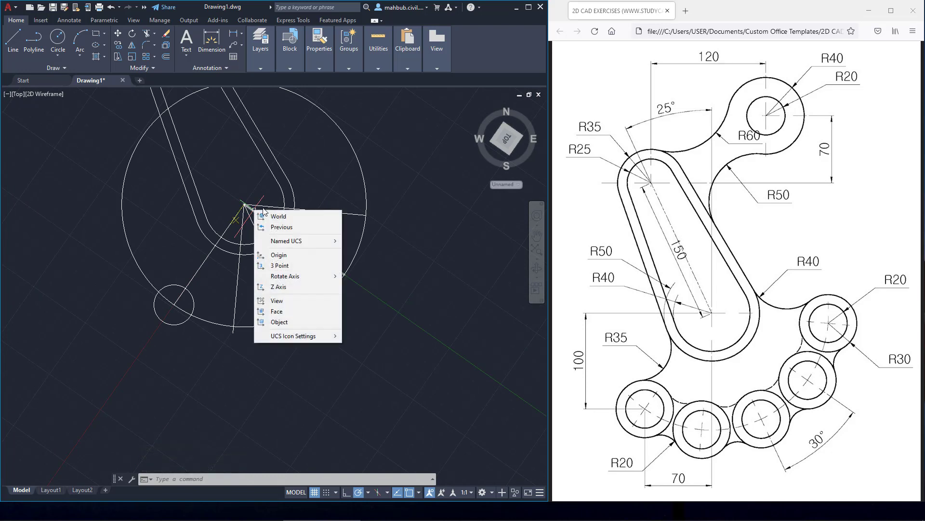
left_click(278, 217)
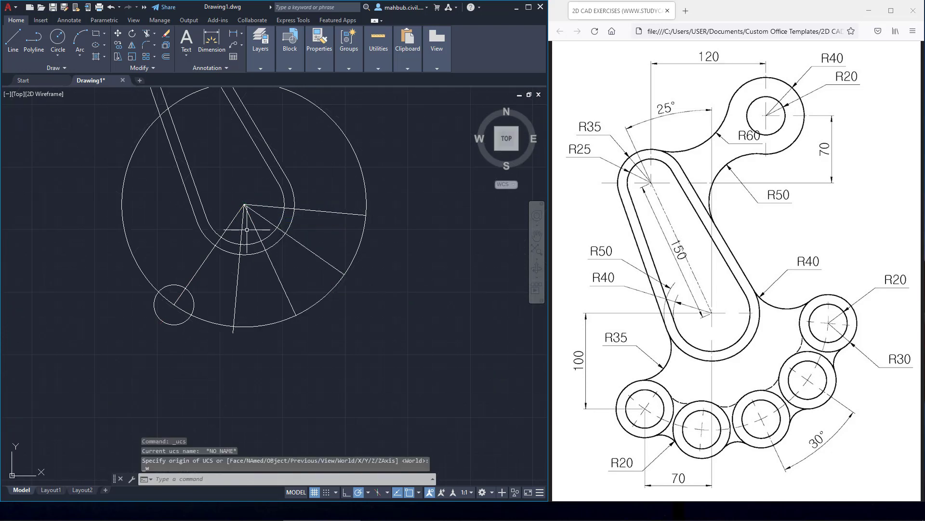
- Draw a radius 30 circle concentric with the small circle at the end of the first construction line
middle_click_drag(258, 282, 275, 257)
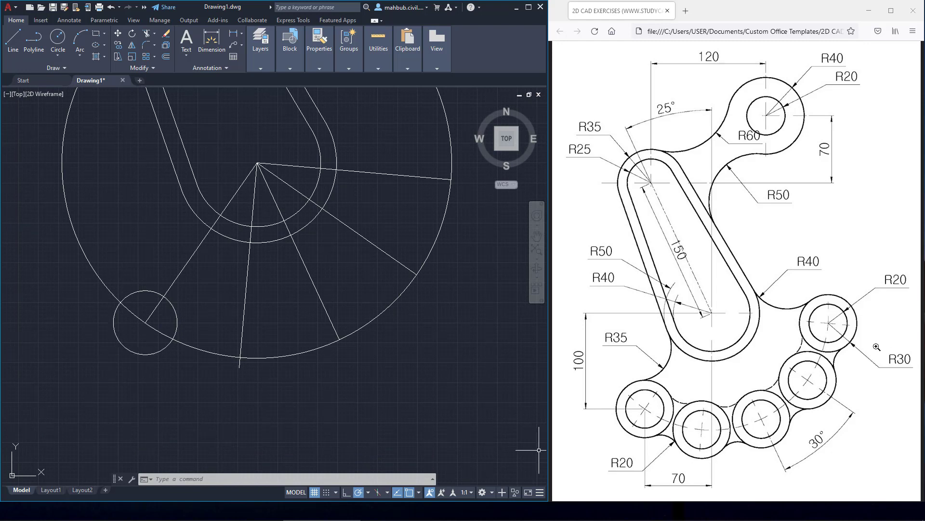
left_click(58, 53)
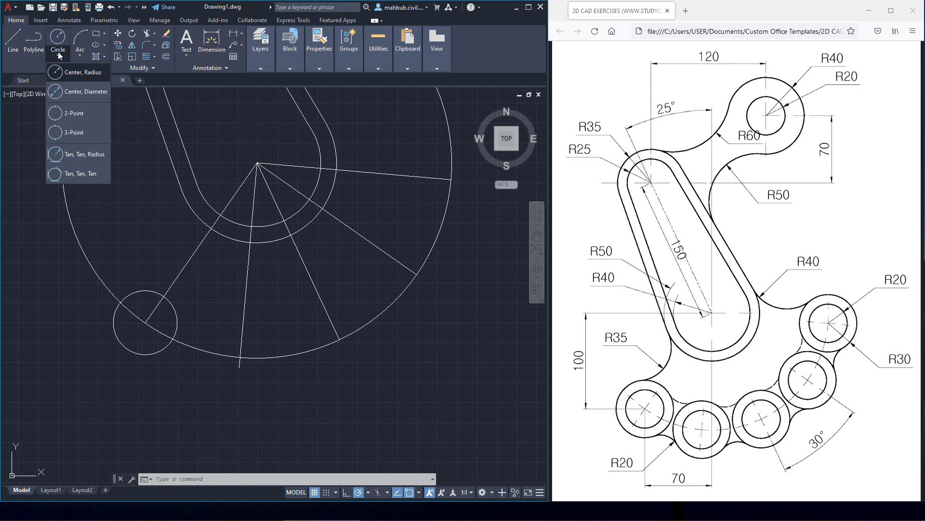
left_click(72, 73)
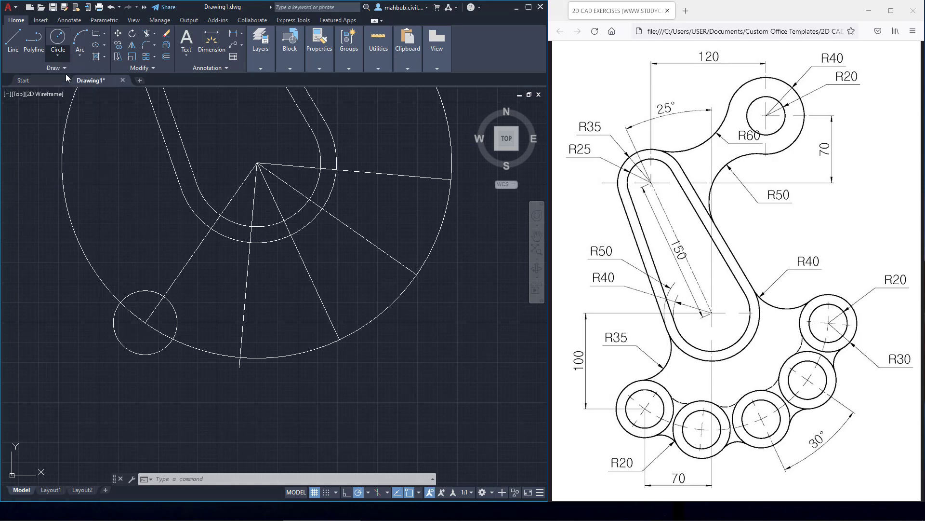
left_click(145, 322)
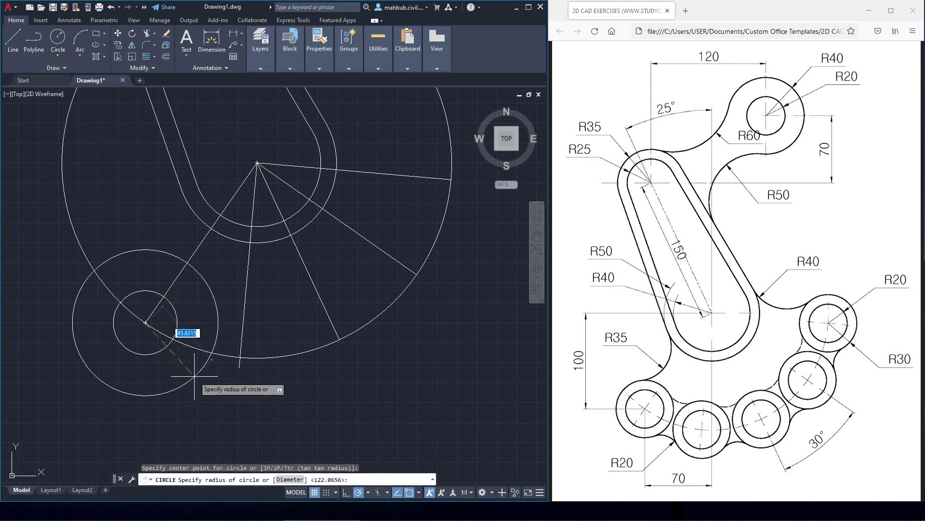
key("Return")
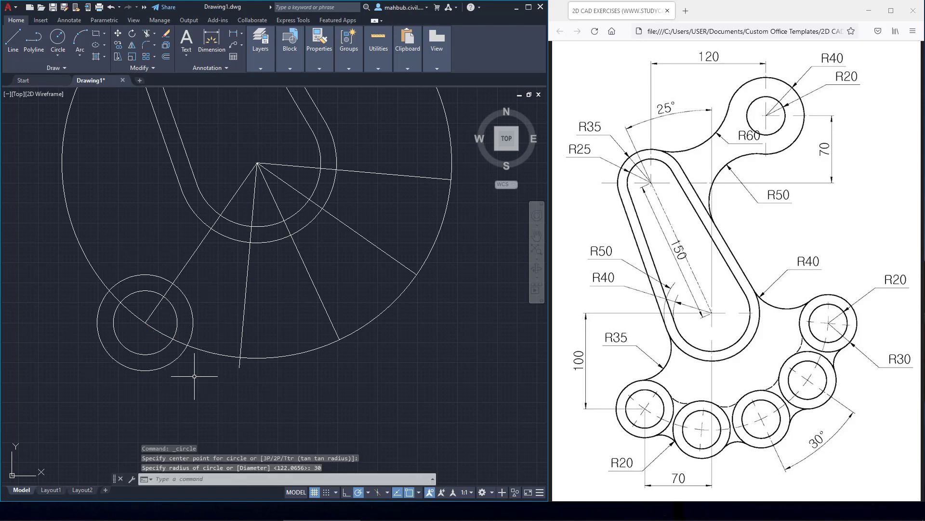
- Copy both concentric circles from their centre to the large circle's intersections with the other four construction lines
left_click(179, 310)
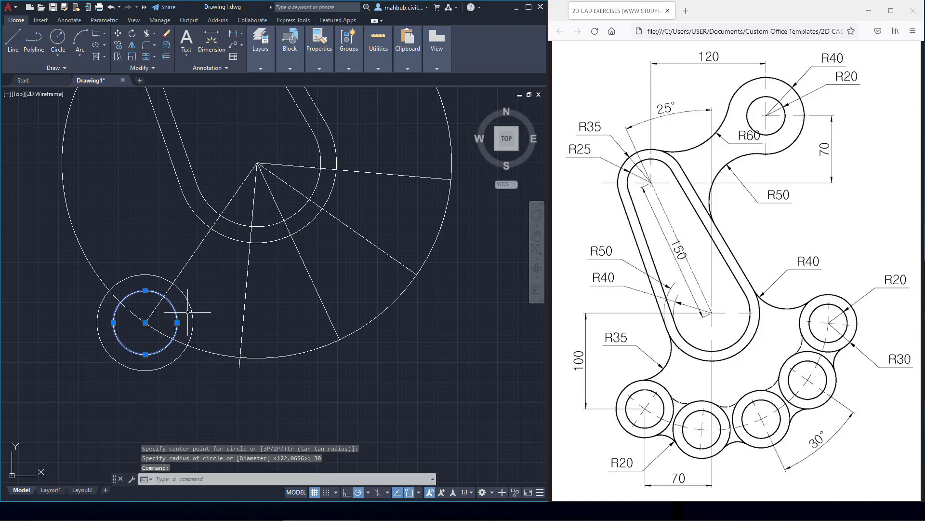
left_click(192, 311)
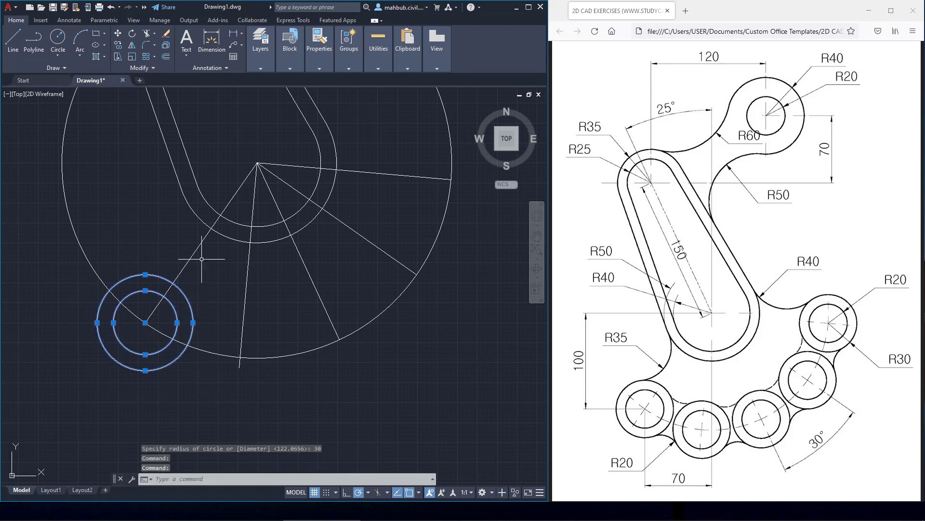
left_click(120, 45)
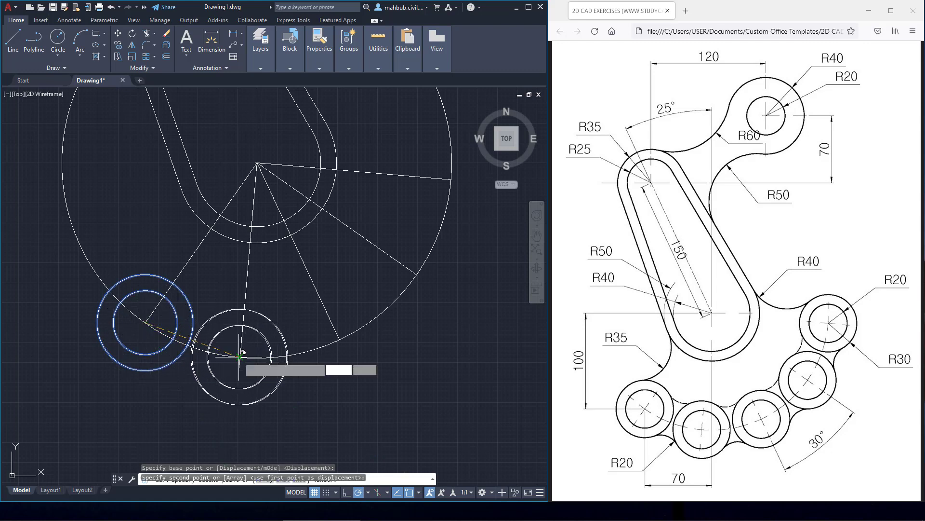
left_click(240, 356)
left_click(339, 339)
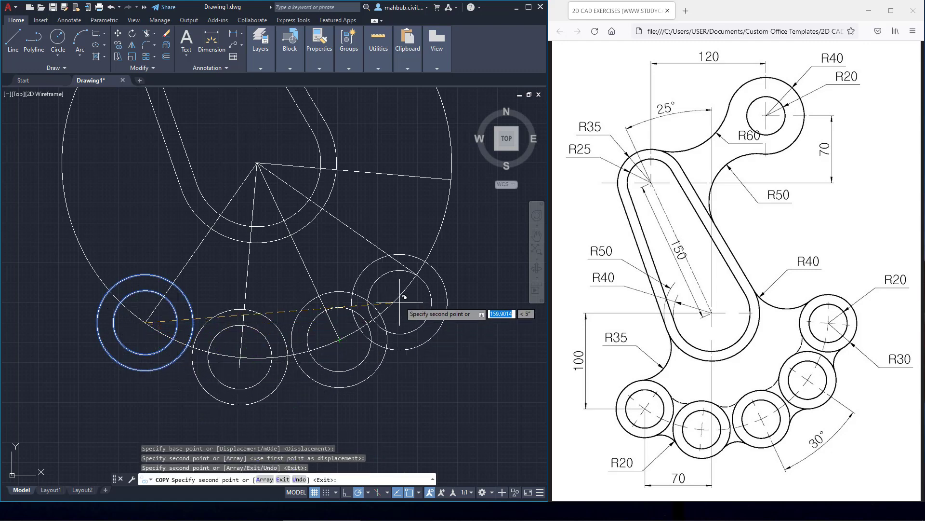
left_click(417, 275)
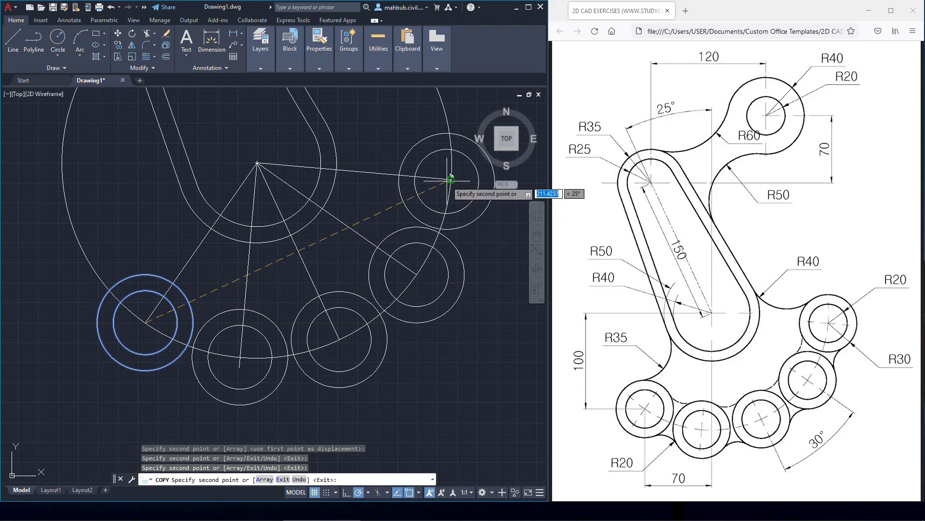
left_click(451, 179)
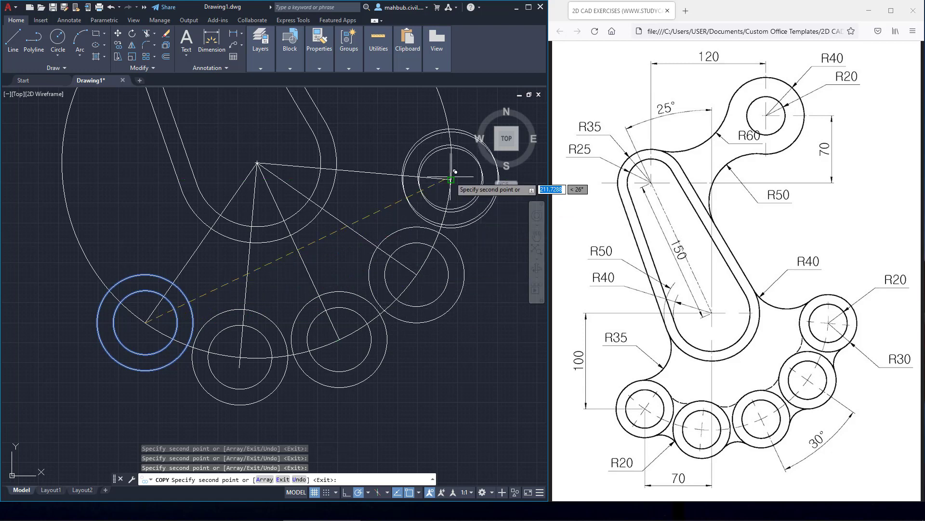
right_click(456, 374)
left_click(467, 385)
- Erase the five radiating construction lines and the large construction circle
scroll(357, 241, "down", 4)
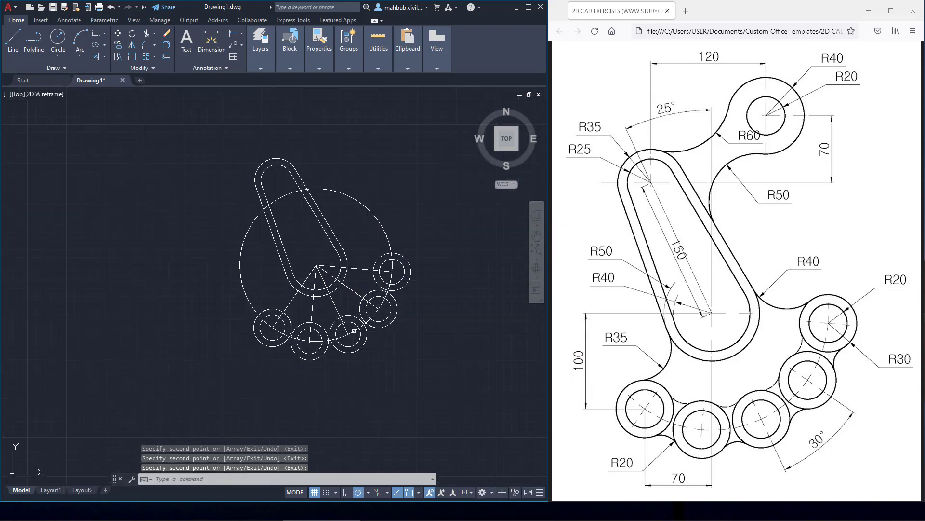
scroll(357, 232, "up", 2)
left_click(357, 233)
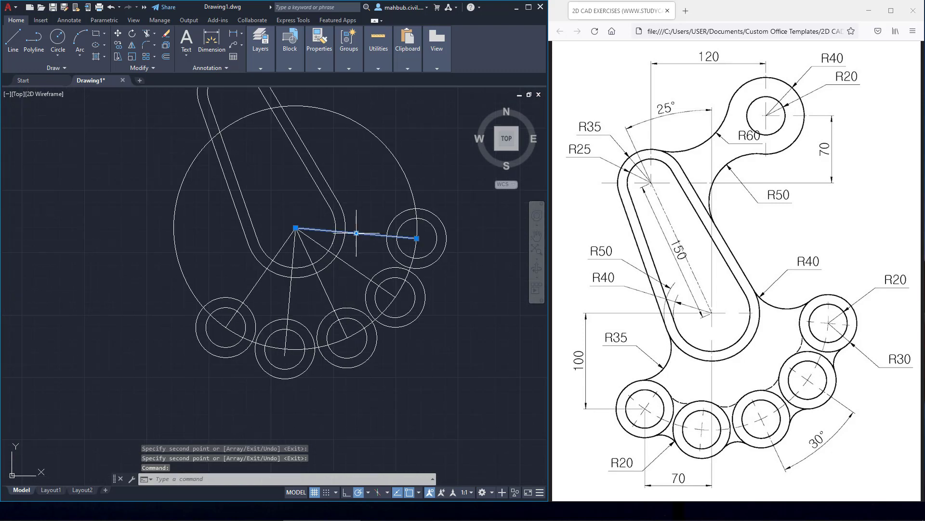
left_click(347, 265)
left_click(322, 285)
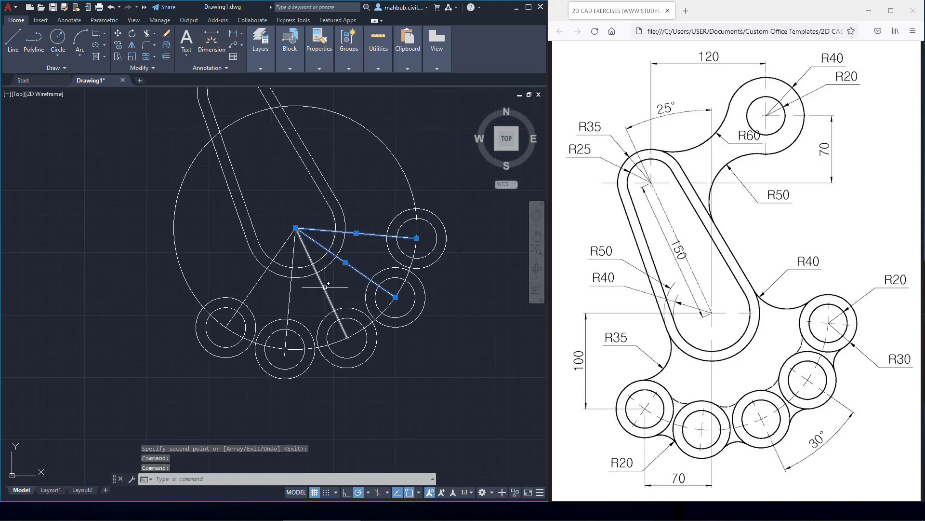
left_click(290, 290)
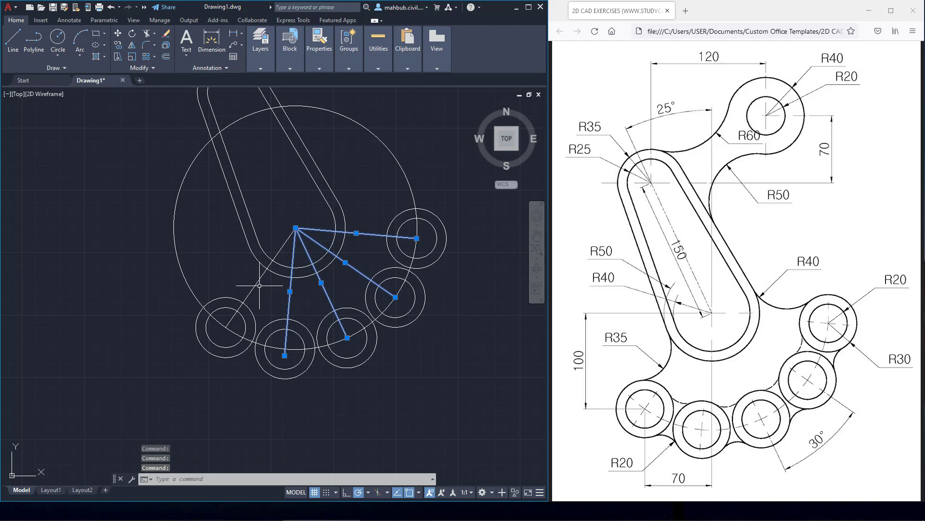
left_click(256, 284)
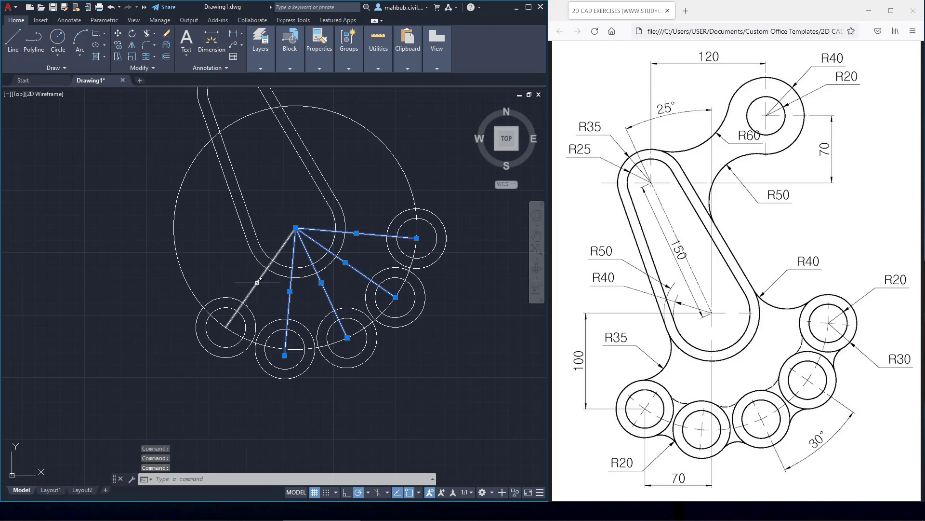
left_click(182, 271)
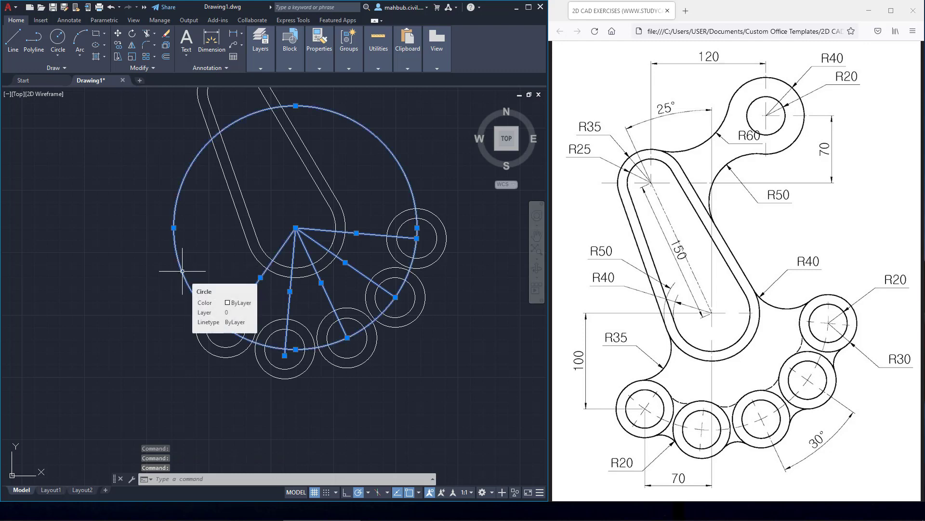
key("Delete")
- Draw a radius 35 circle tangent to the leftmost ring's outer circle and the slot's outer left edge
scroll(292, 328, "up", 2)
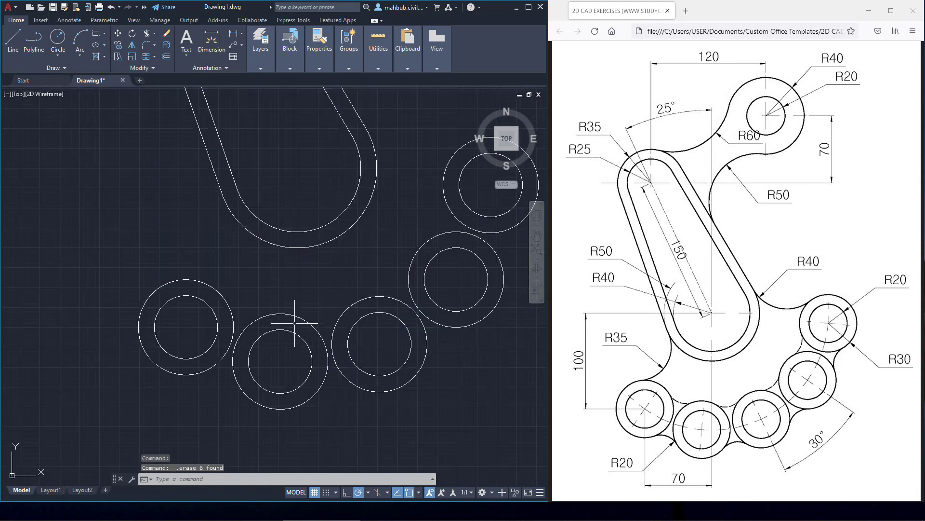
middle_click_drag(315, 265, 196, 278)
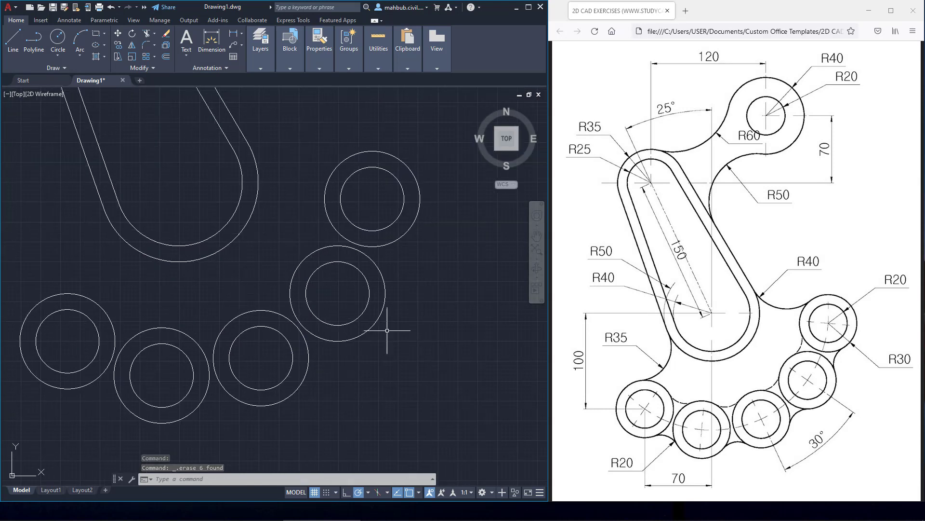
scroll(96, 280, "down", 2)
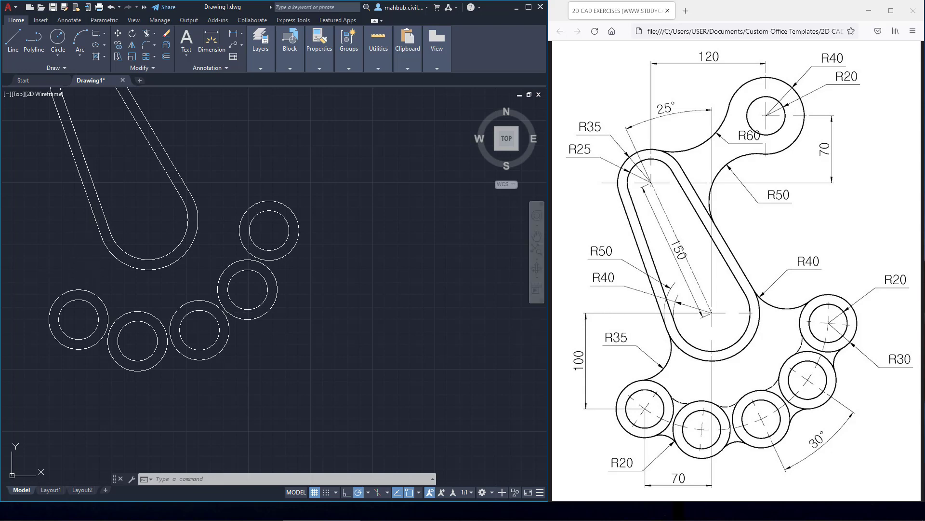
middle_click_drag(62, 207, 233, 214)
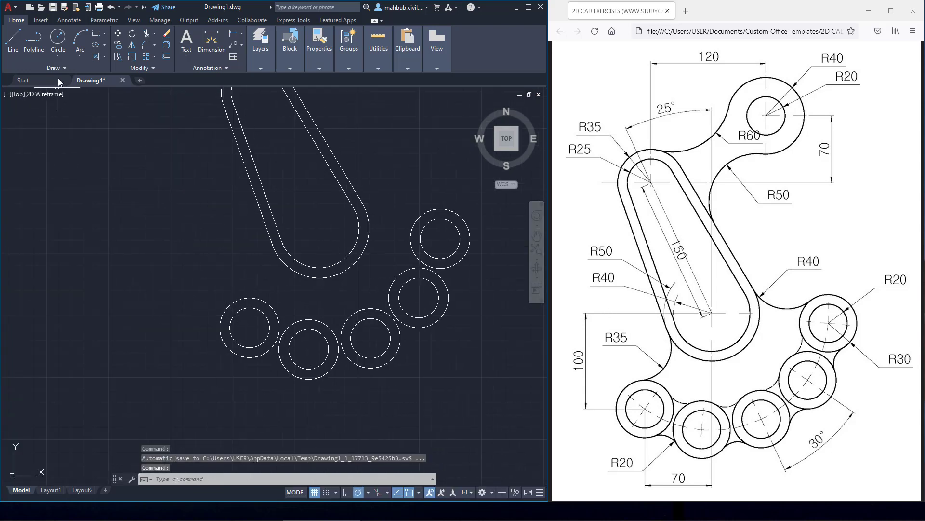
left_click(59, 55)
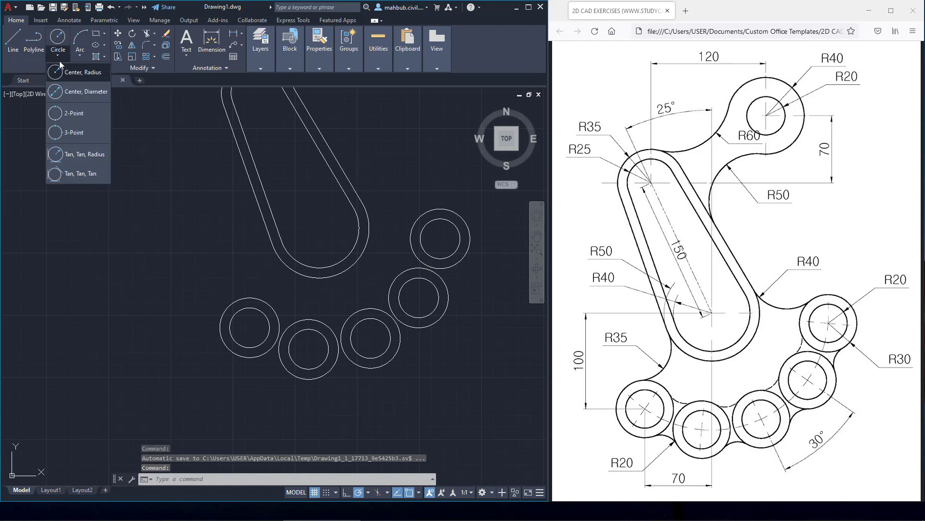
left_click(86, 154)
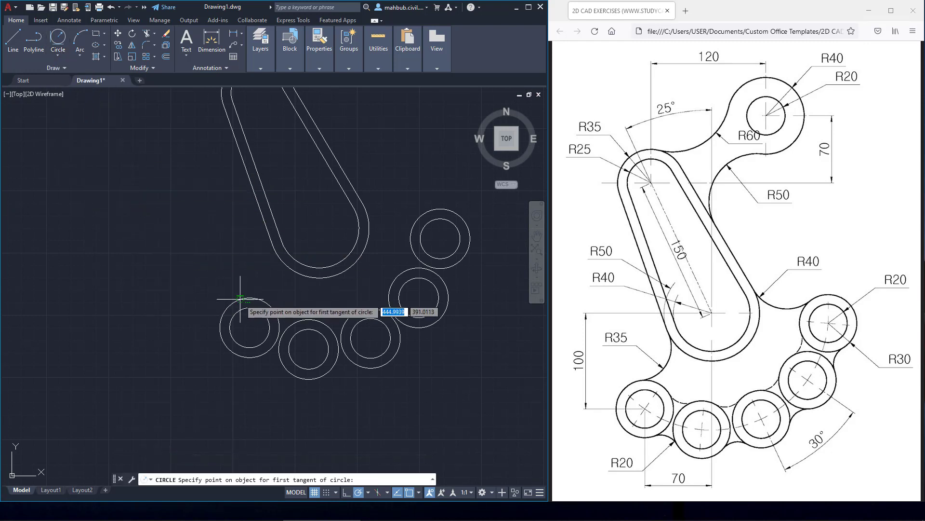
left_click(239, 298)
left_click(271, 251)
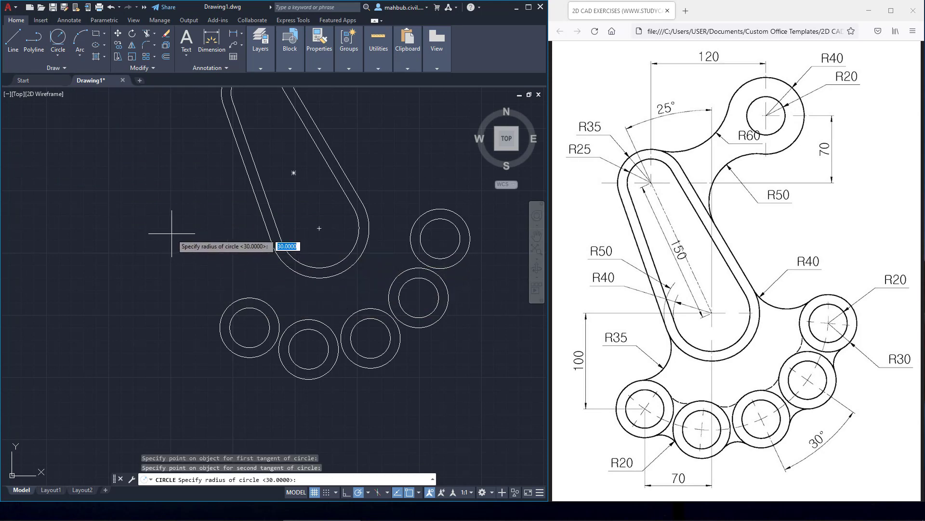
key("Return")
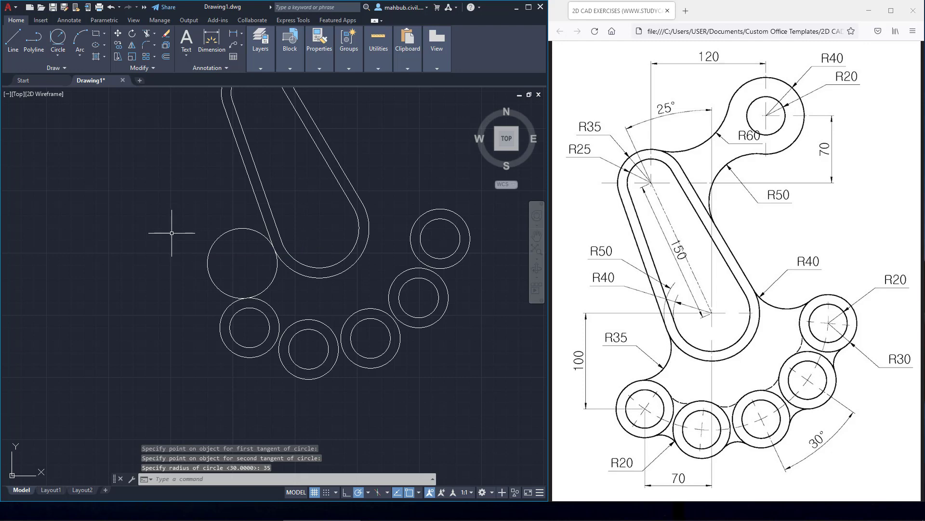
- Draw a radius 40 circle tangent to the slot's outer right edge and the rightmost ring's outer circle
middle_click_drag(370, 174, 311, 184)
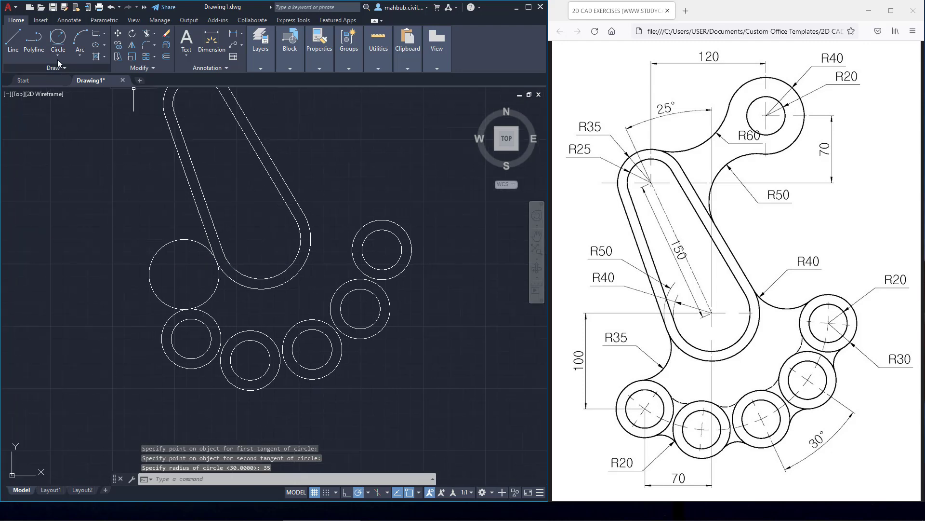
left_click(57, 38)
left_click(308, 208)
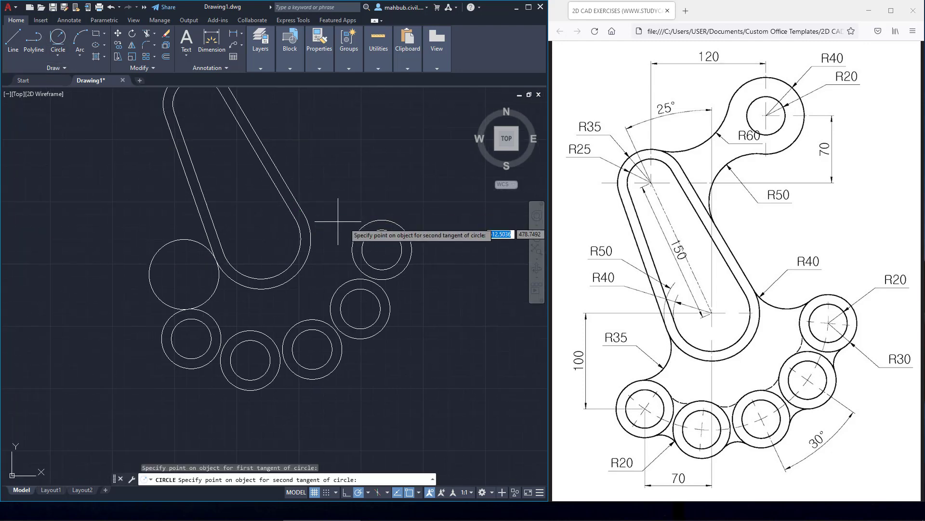
left_click(365, 222)
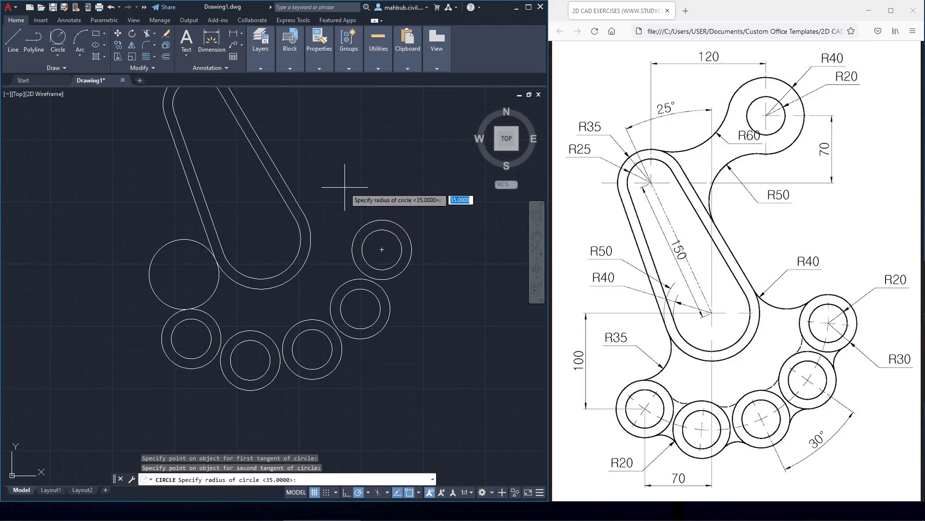
key("Return")
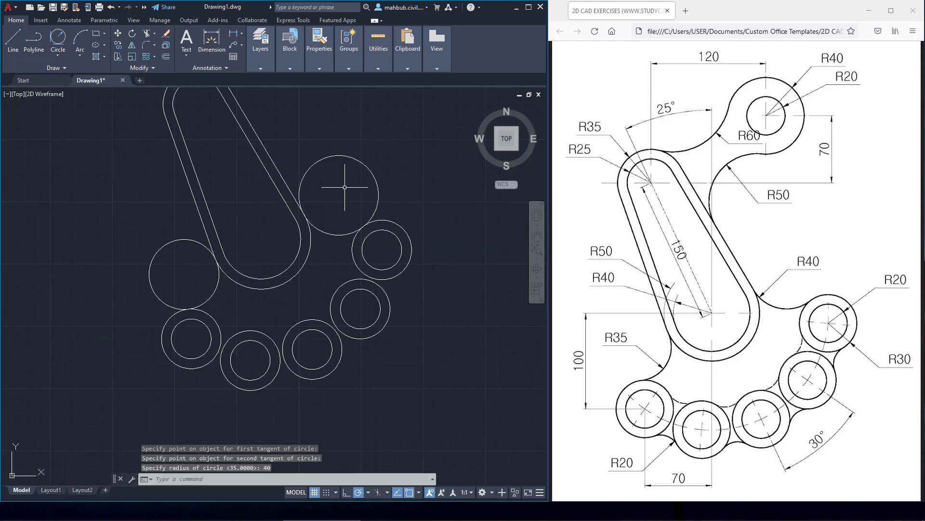
- Trim both tangent circles to leave only the concave arcs joining the slot to the leftmost and rightmost rings
type("trim")
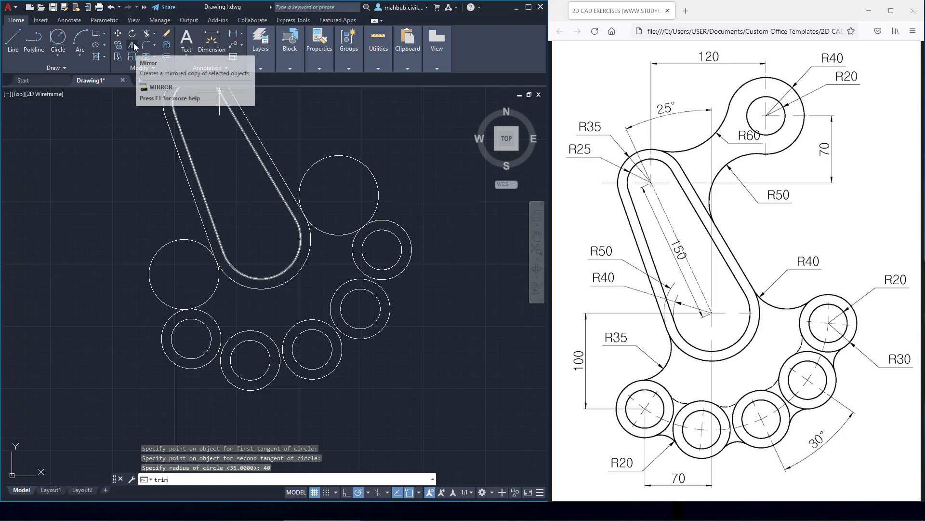
key("Return")
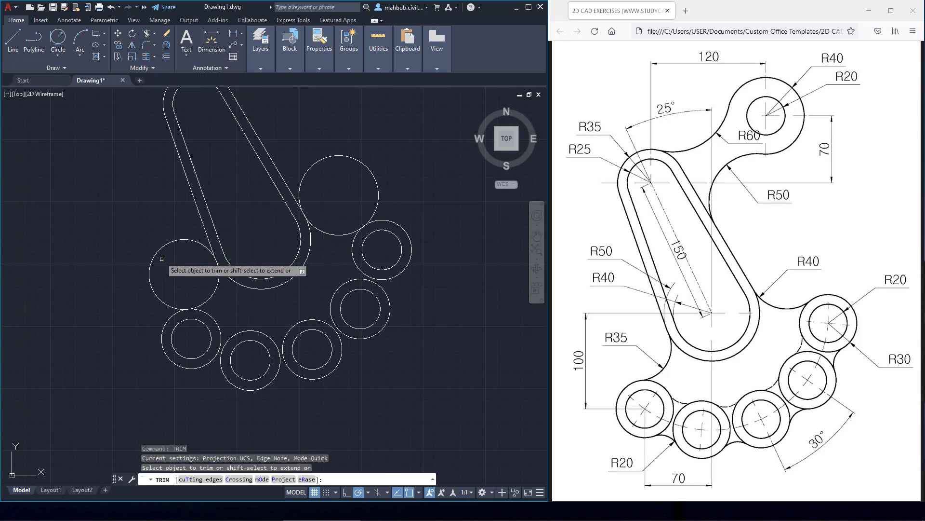
left_click(163, 261)
left_click(122, 253)
left_click(339, 192)
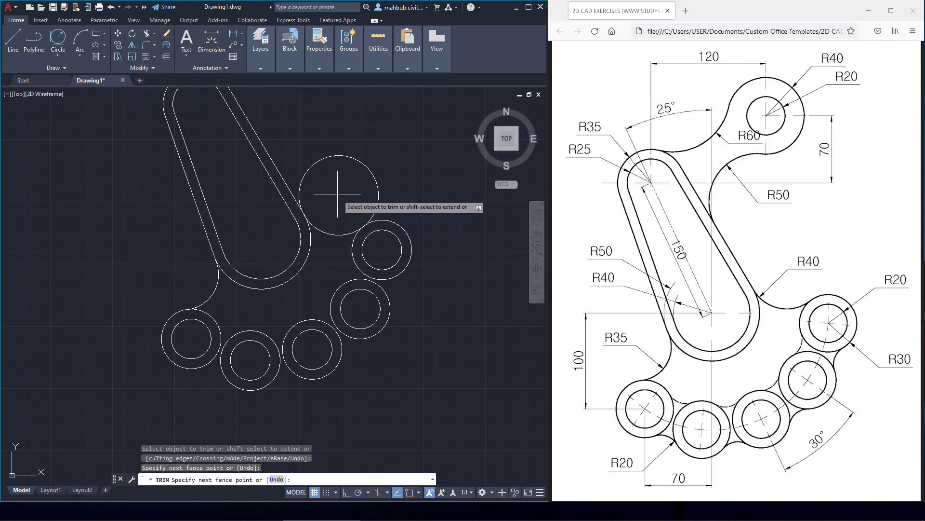
left_click(383, 131)
right_click(383, 131)
left_click(397, 138)
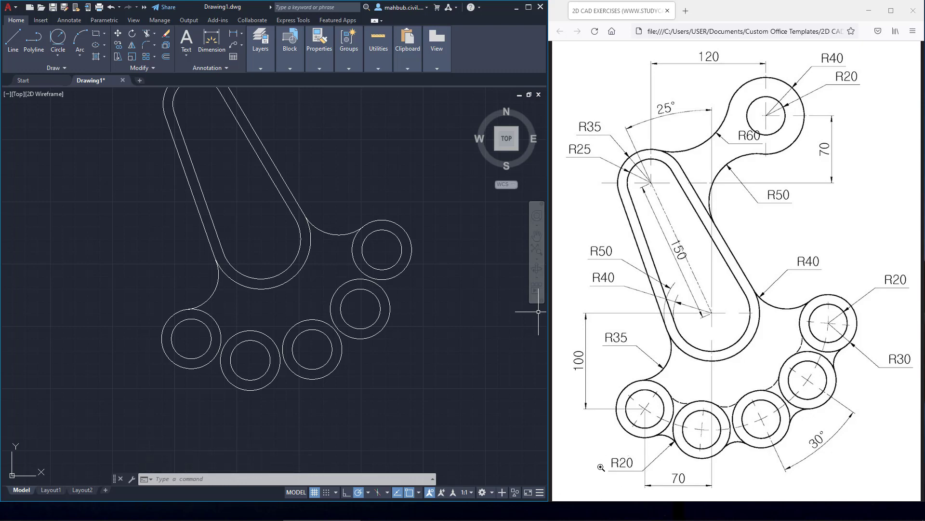
- Fillet the outer circles of all neighbouring rings with radius 20 along the chain's inner side facing the slot, using the Multiple option
left_click(155, 46)
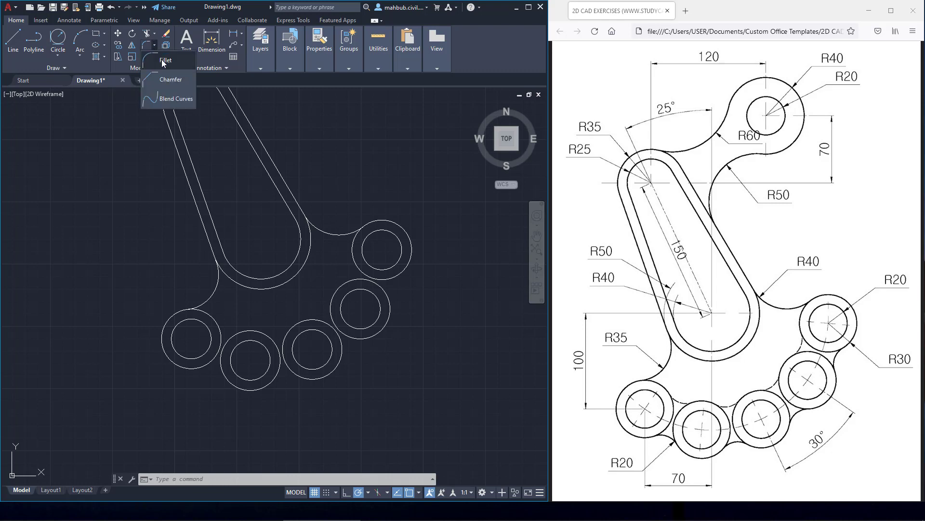
left_click(163, 60)
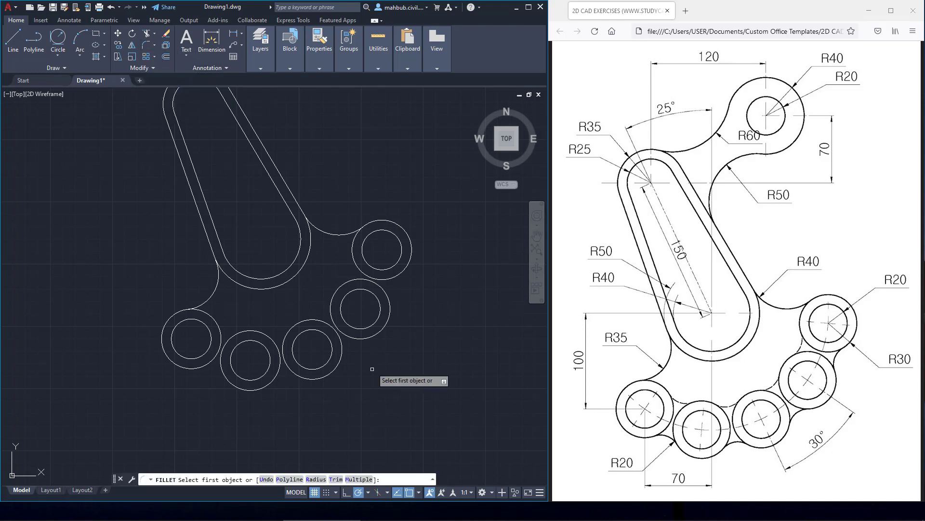
type("R")
key("Return")
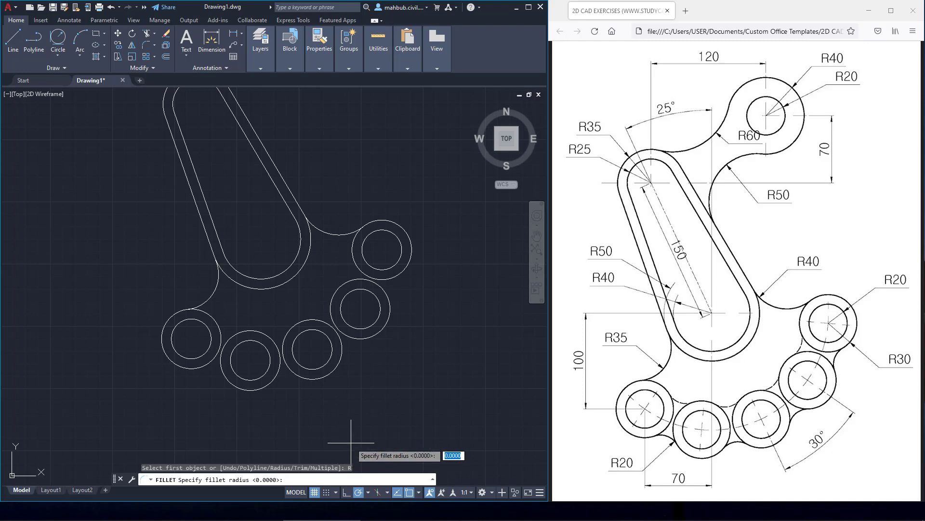
key("Return")
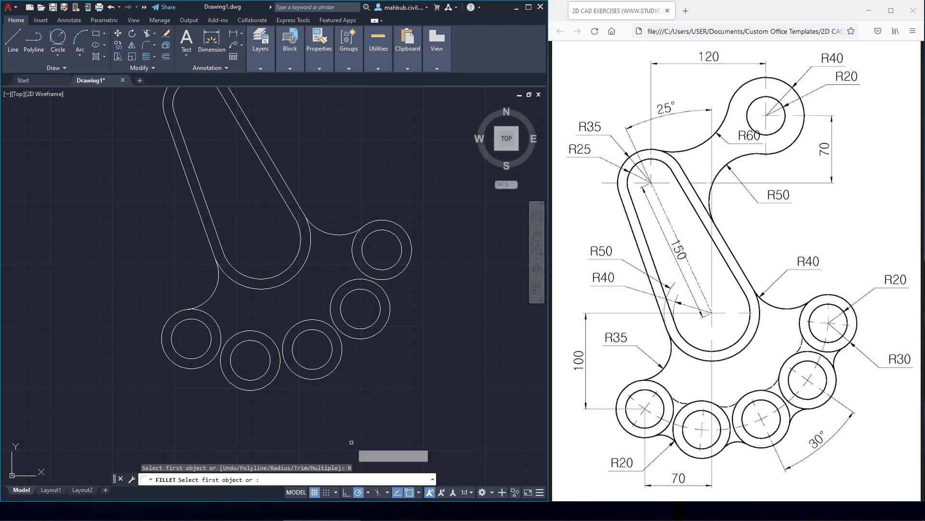
left_click(358, 480)
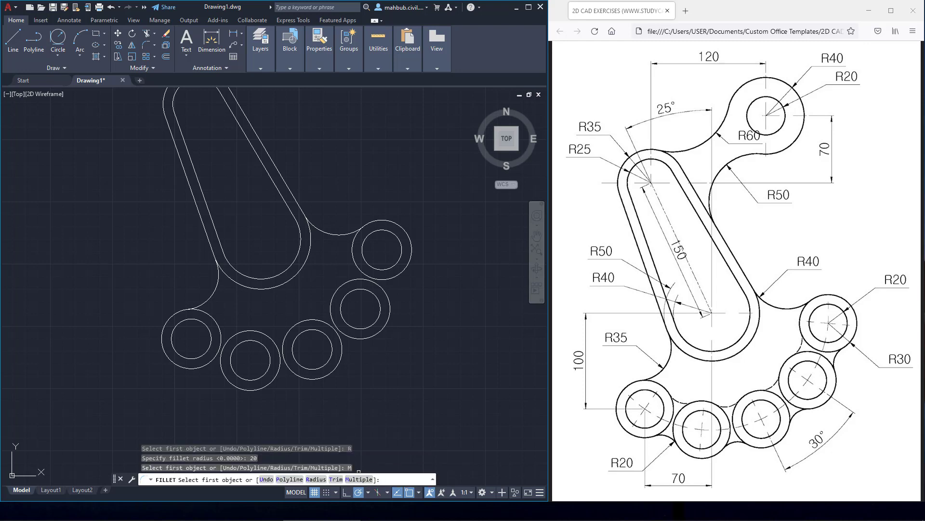
left_click(221, 332)
left_click(234, 335)
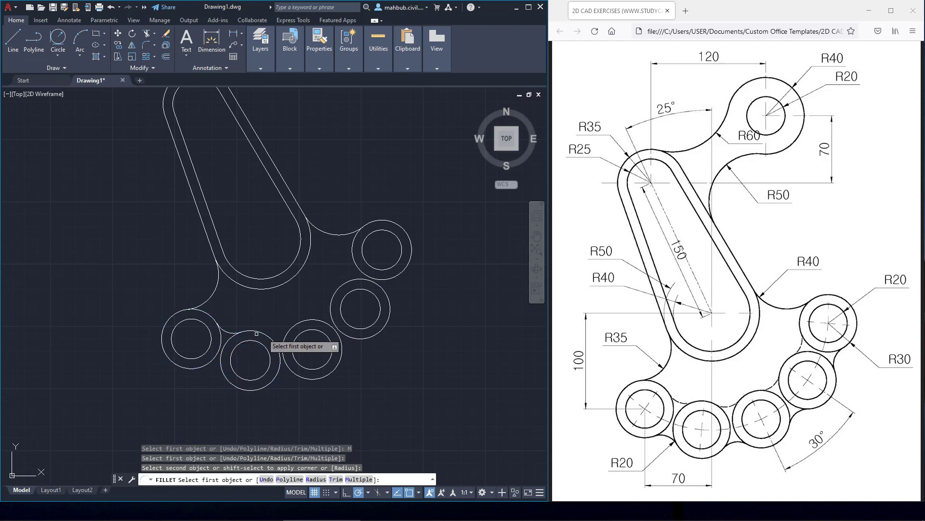
left_click(276, 338)
left_click(285, 334)
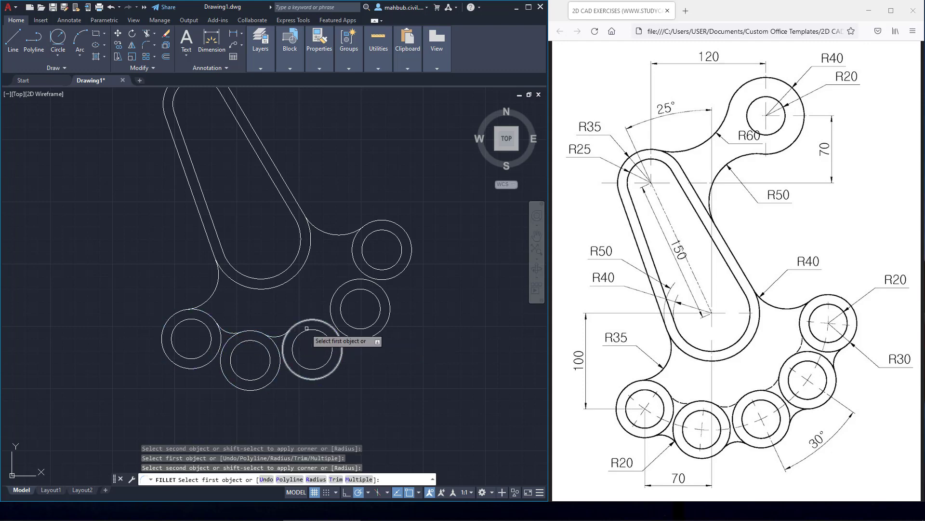
left_click(316, 320)
left_click(332, 296)
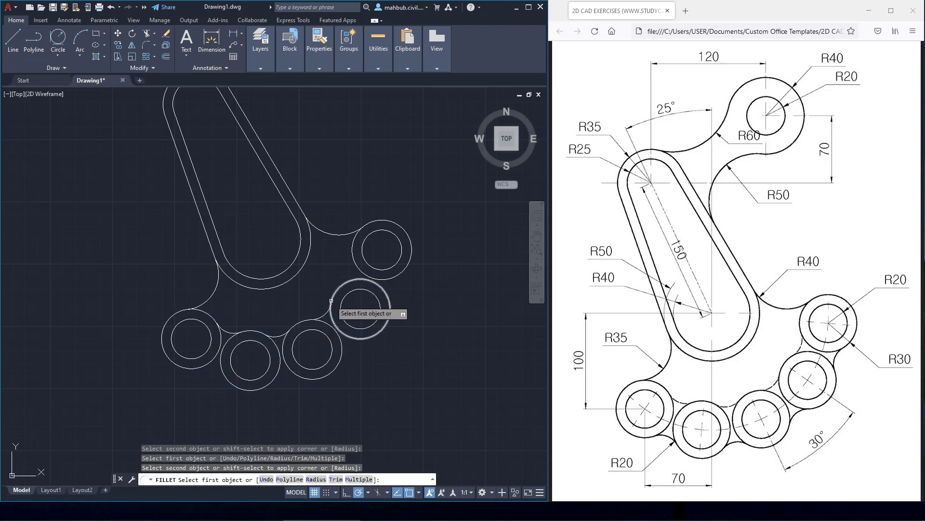
left_click(351, 281)
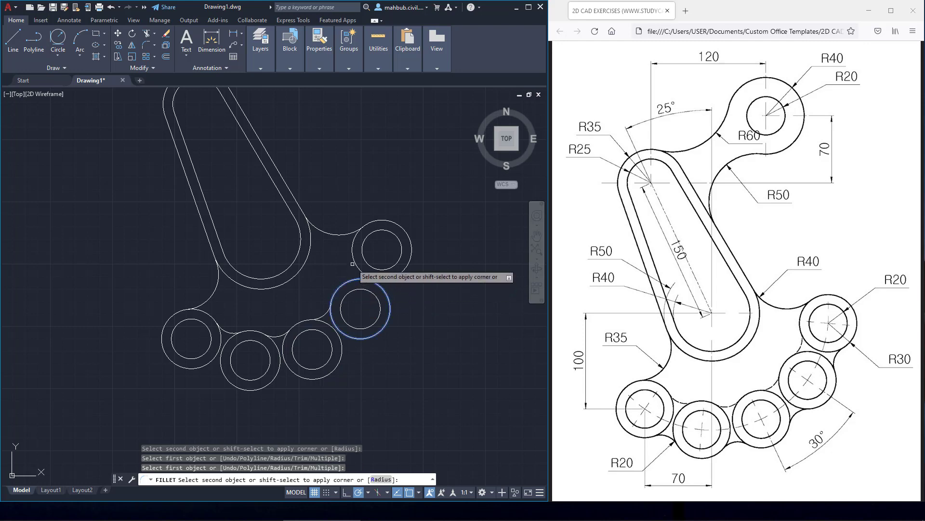
left_click(352, 266)
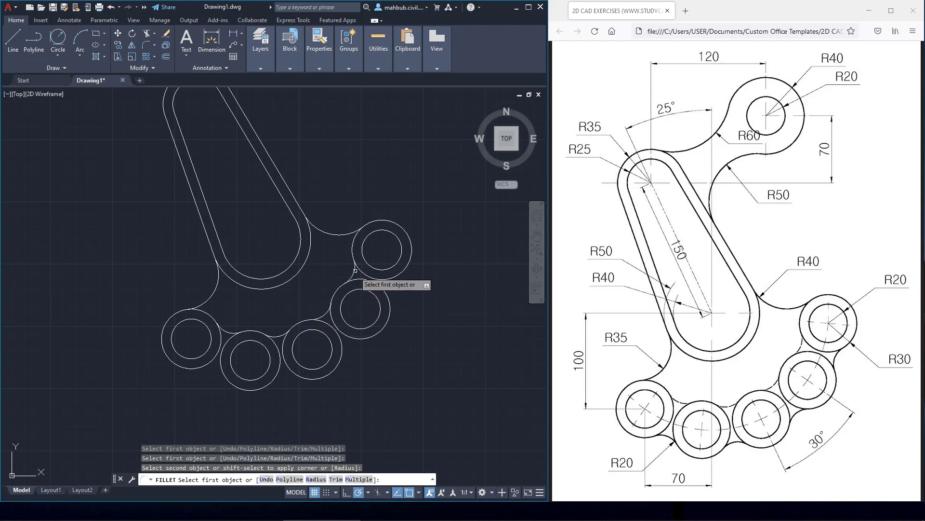
- Add the same radius 20 fillets between neighbouring rings along the chain's outer side
left_click(210, 362)
left_click(225, 377)
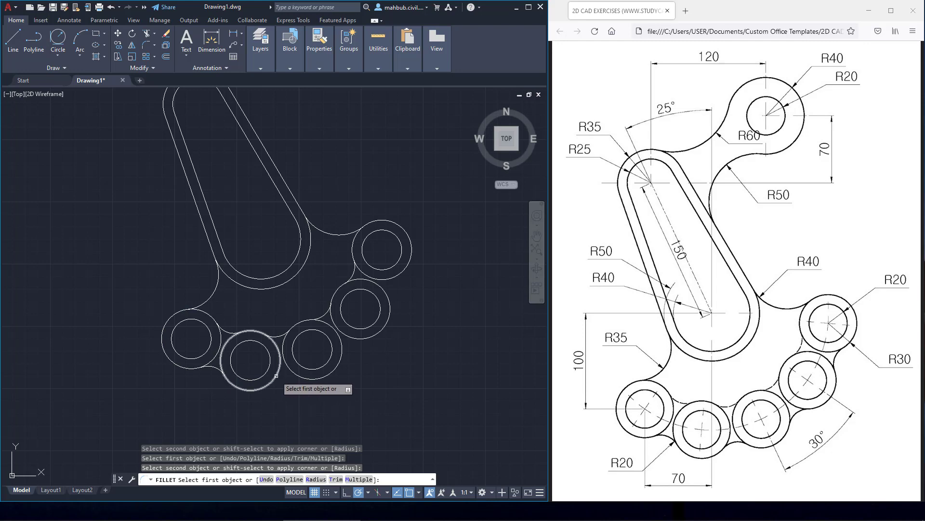
left_click(272, 381)
left_click(291, 372)
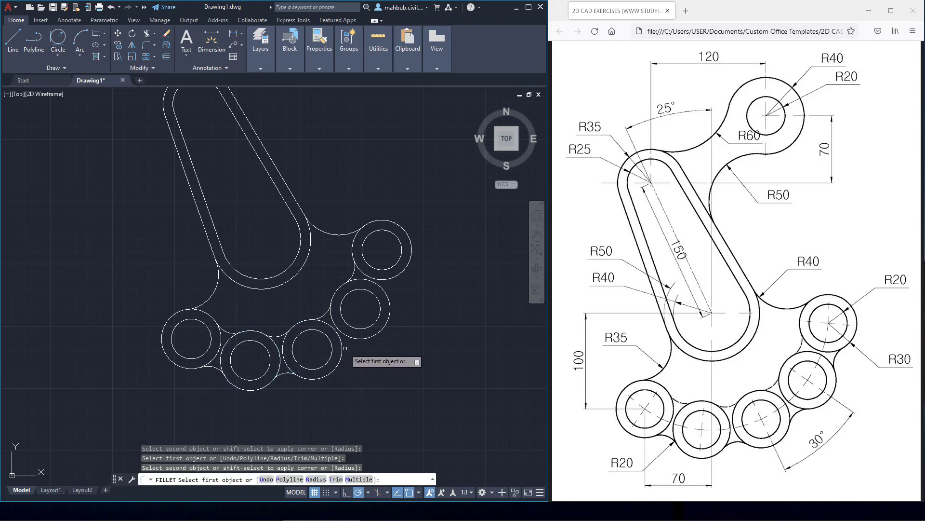
left_click(341, 352)
left_click(358, 338)
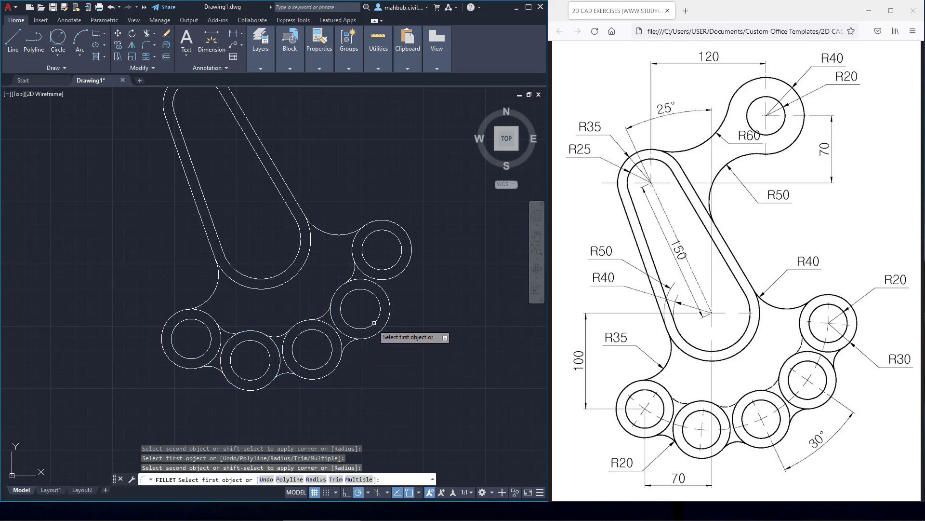
left_click(388, 295)
left_click(396, 277)
right_click(398, 280)
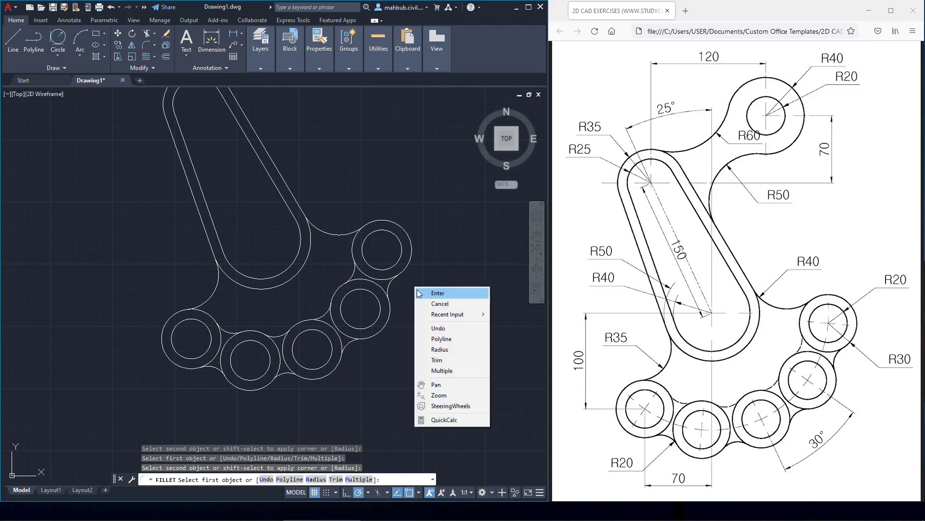
left_click(421, 293)
- Draw construction lines from the slot's upper arc centre, 120 horizontally to the right and 70 vertically up
scroll(326, 284, "down", 2)
scroll(335, 274, "up", 2)
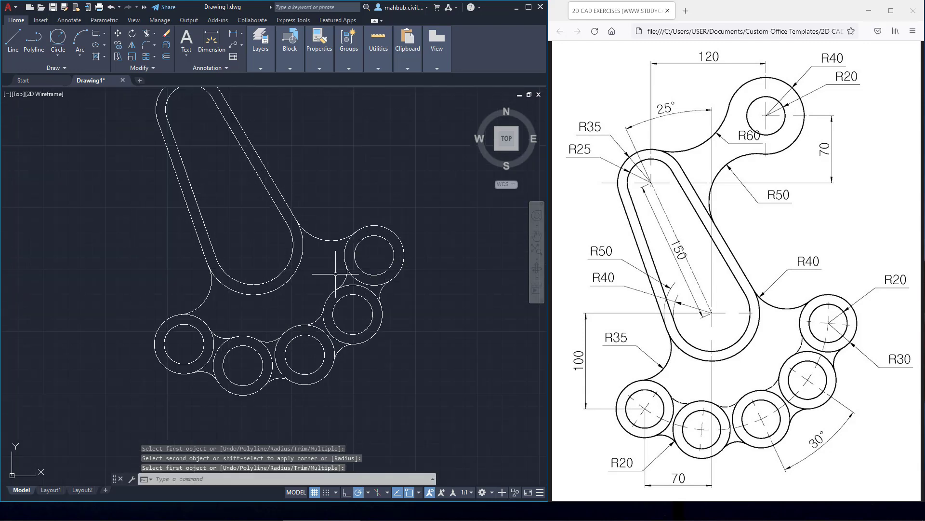
scroll(336, 272, "down", 2)
scroll(353, 230, "up", 1)
middle_click_drag(353, 230, 330, 312)
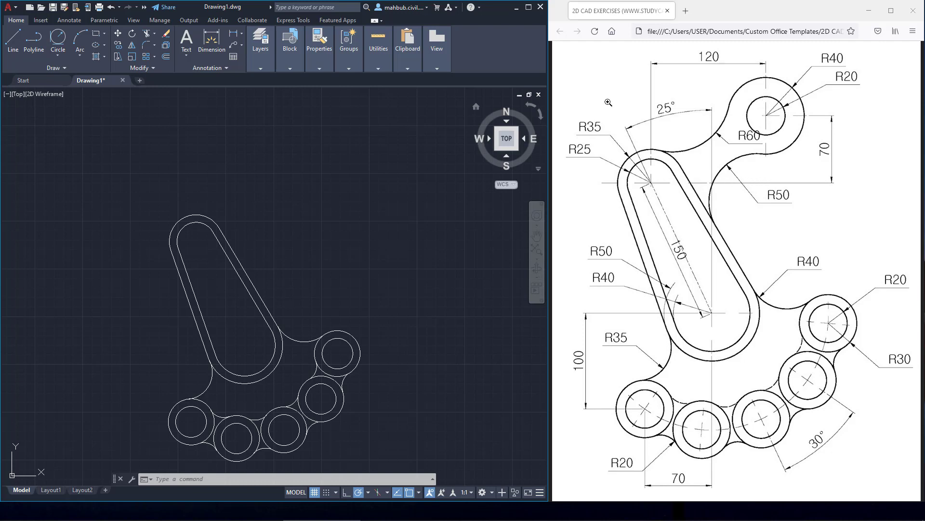
left_click(18, 43)
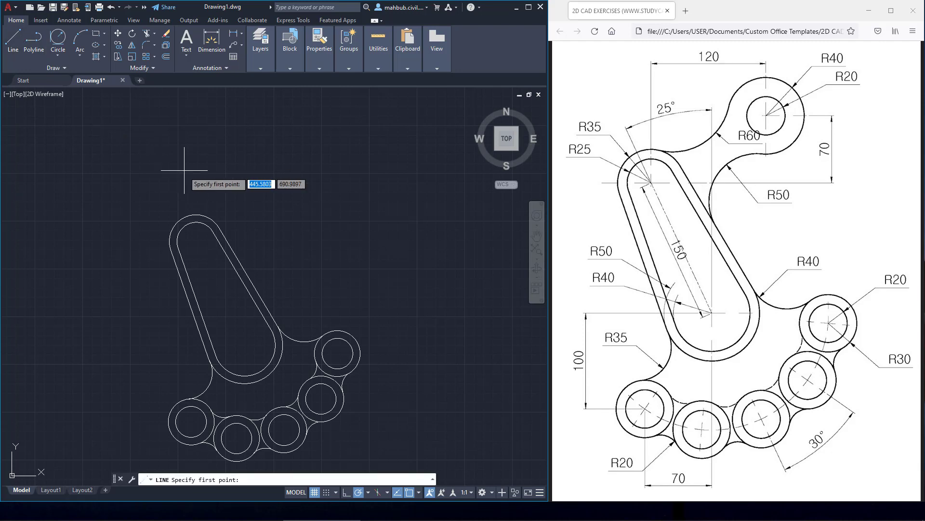
left_click(196, 241)
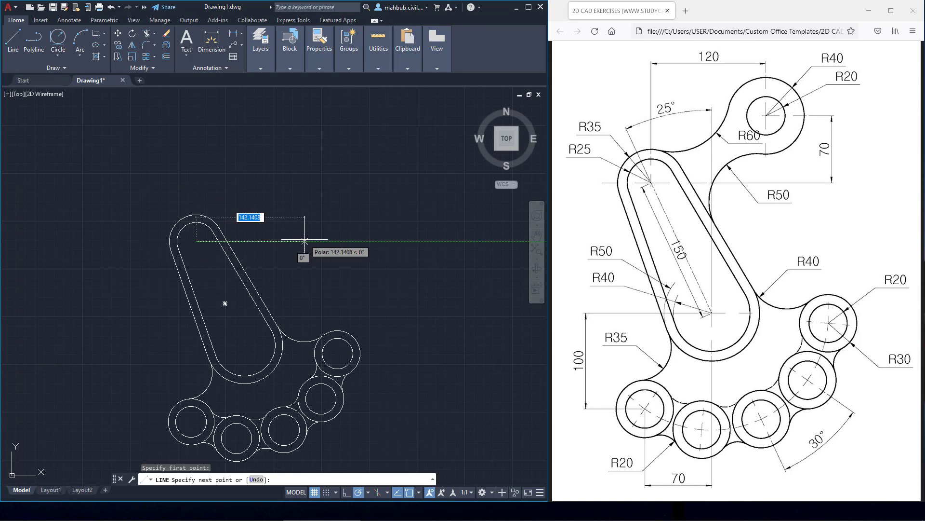
type("1")
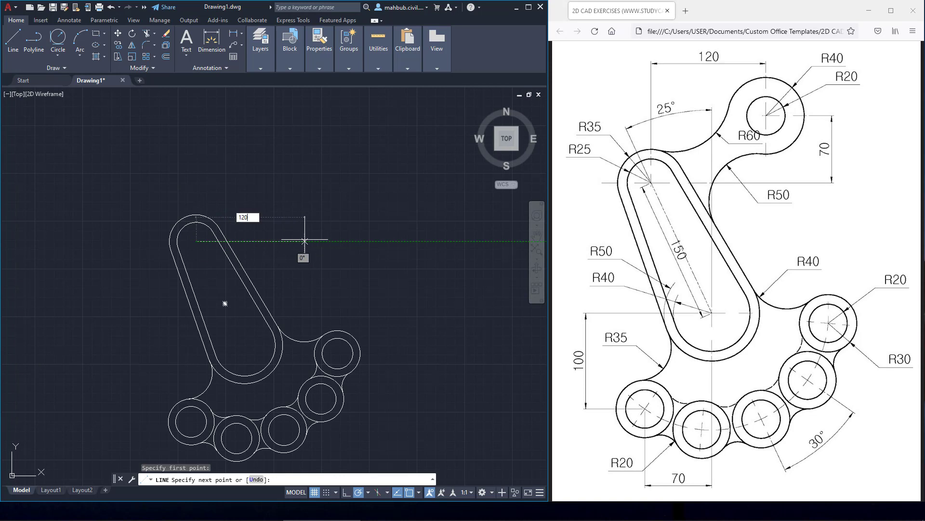
type("20")
key("Return")
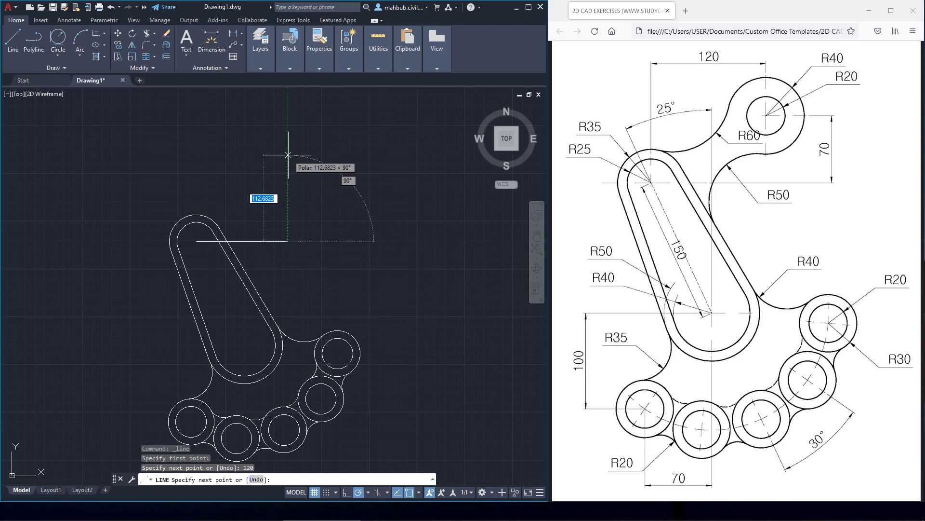
type("70")
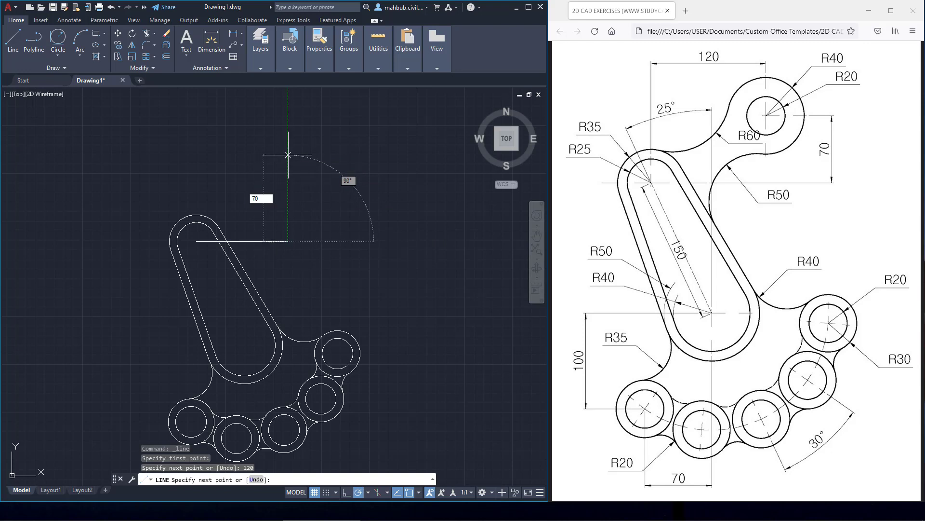
key("Return")
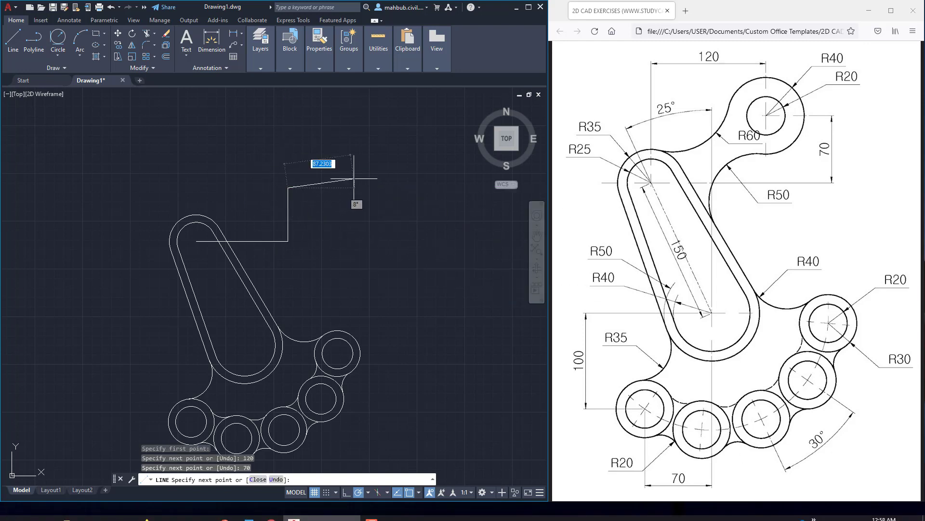
right_click(330, 176)
left_click(343, 183)
- Draw a radius 20 circle centred on the upper end of the vertical construction line
scroll(274, 182, "up", 2)
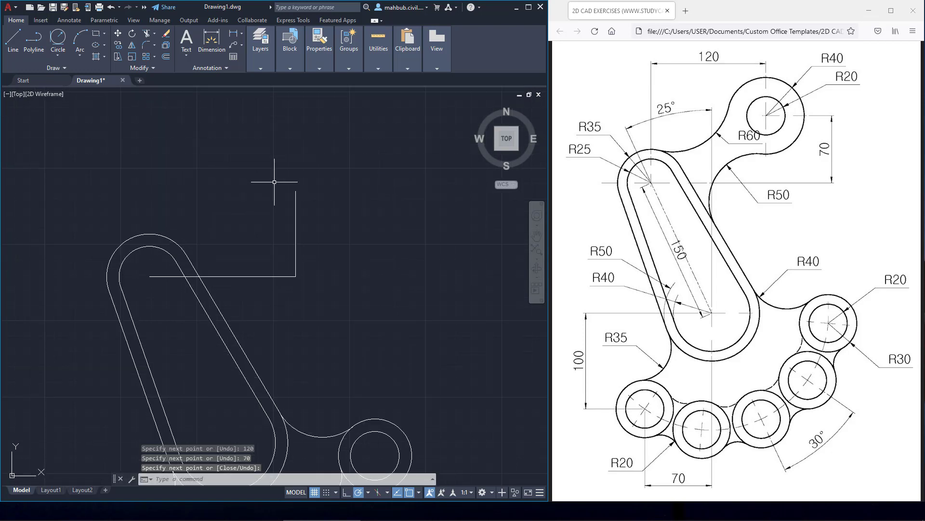
scroll(274, 182, "up", 2)
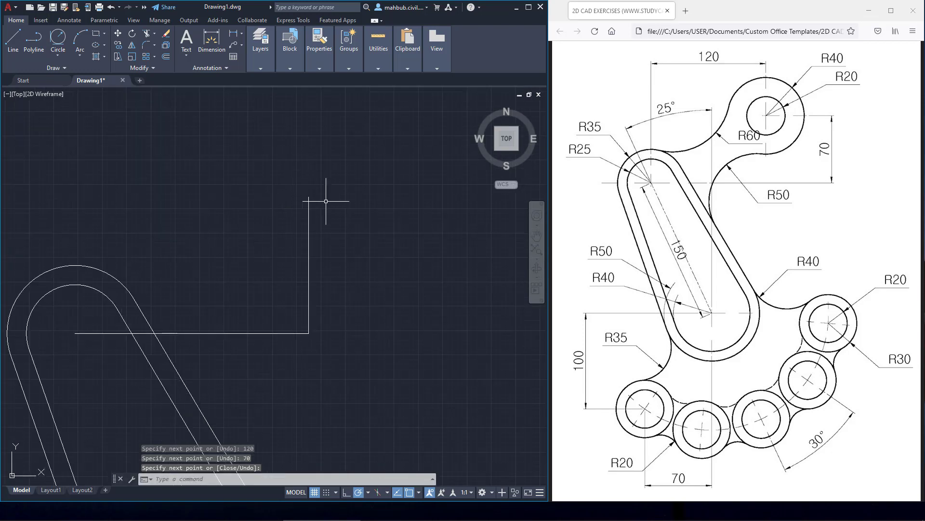
left_click(57, 55)
left_click(67, 73)
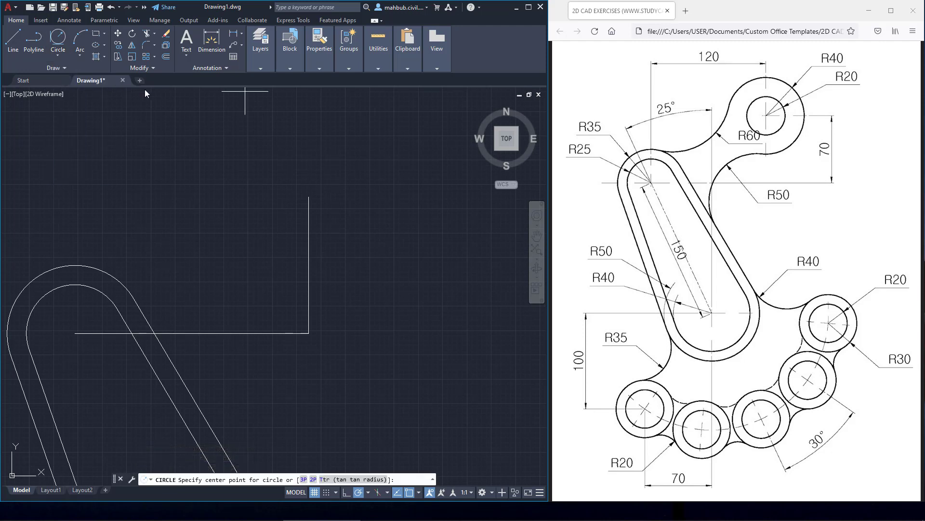
left_click(309, 198)
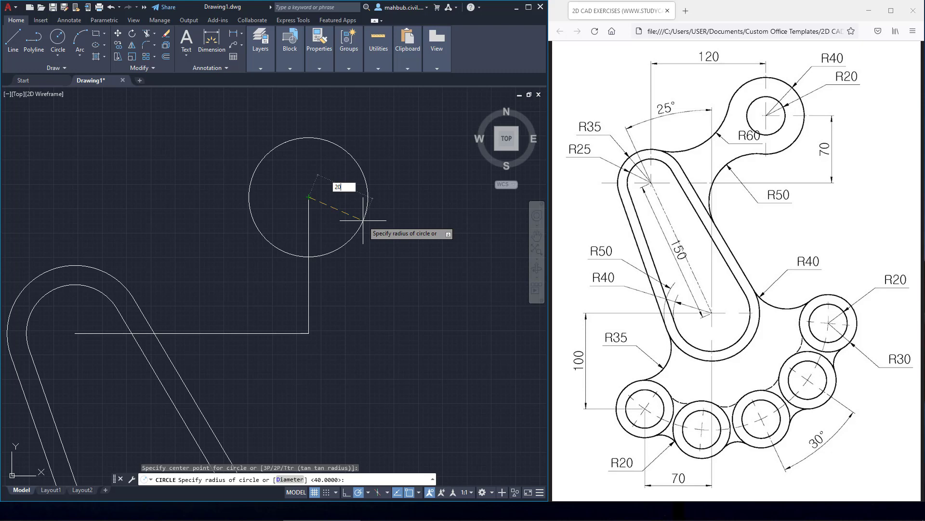
key("Return")
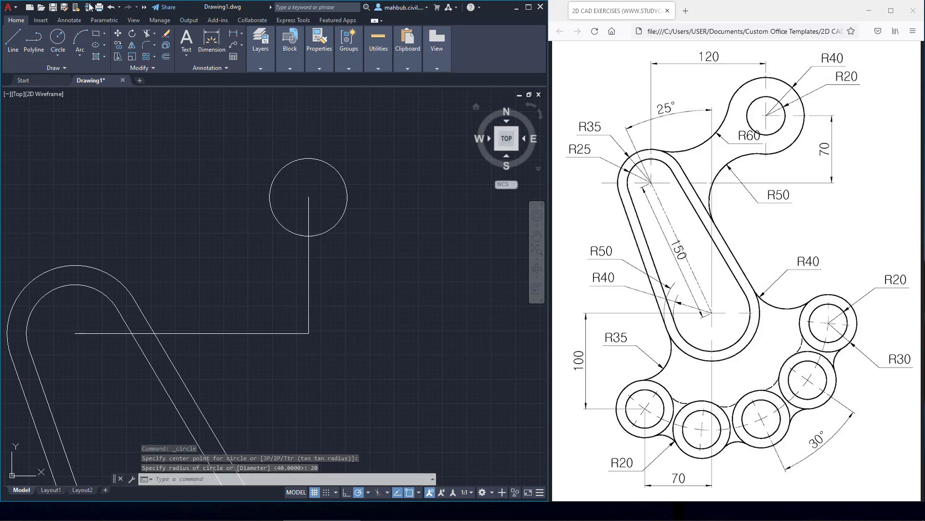
- Draw a radius 40 circle concentric with the upper-right radius 20 circle
left_click(57, 37)
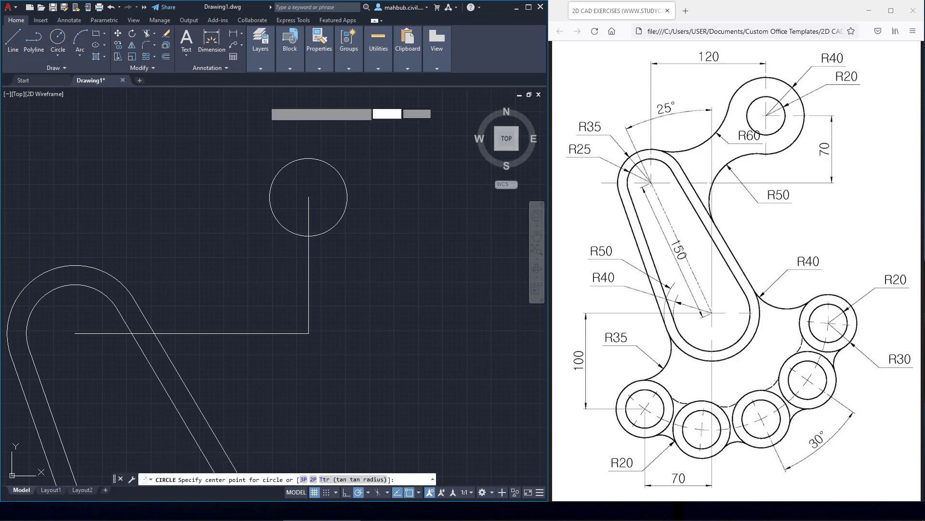
left_click(309, 196)
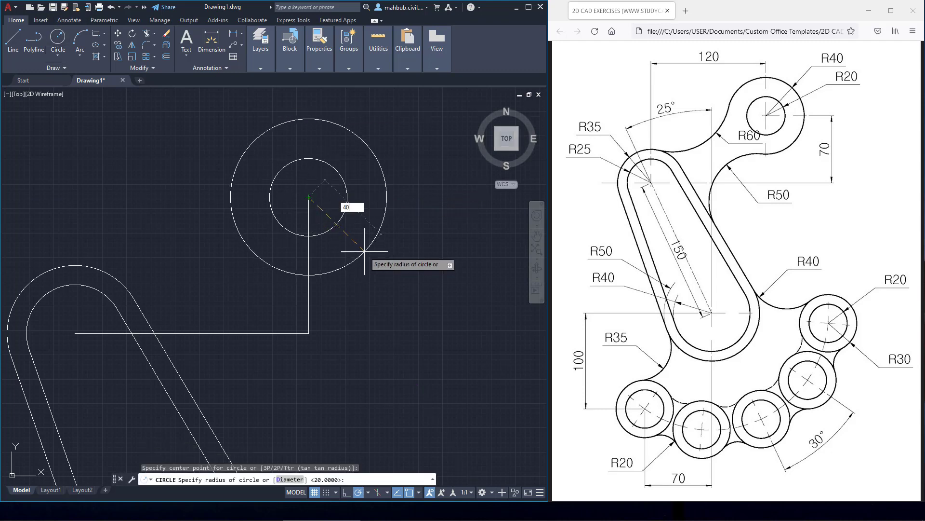
type("40")
key("Return")
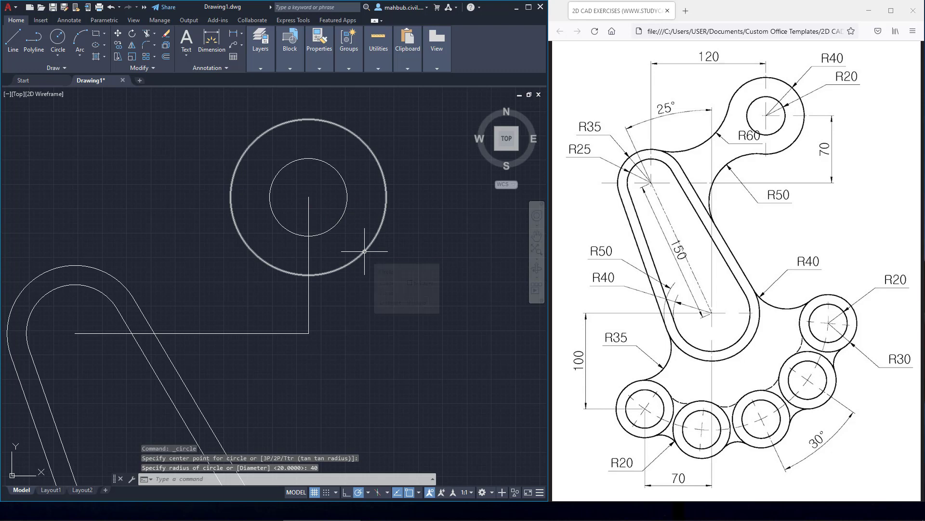
- Delete the vertical and horizontal construction lines between the slot's upper arc centre and the upper-right ring
left_click(308, 299)
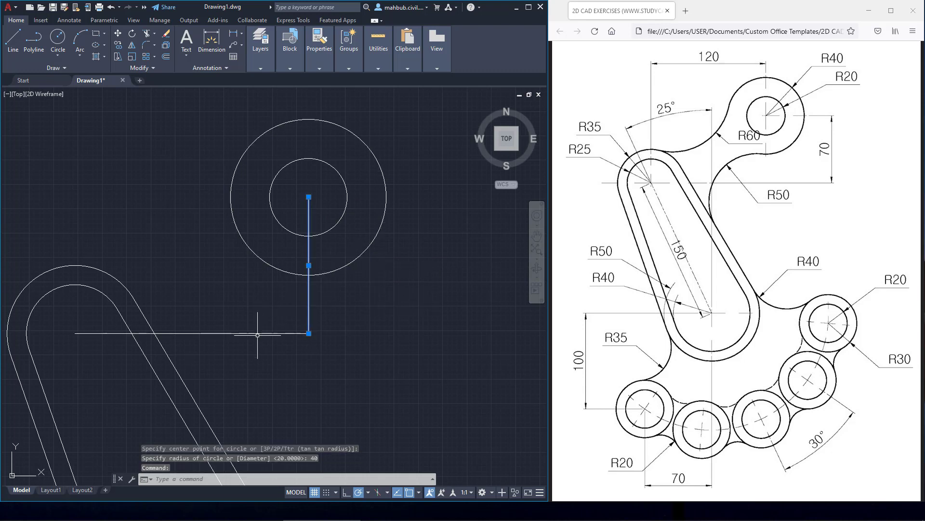
left_click(248, 333)
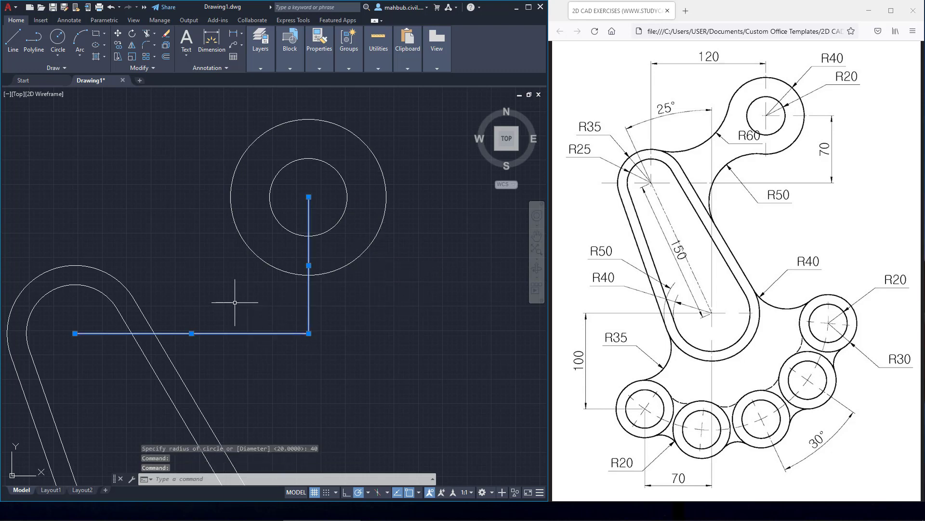
key("Delete")
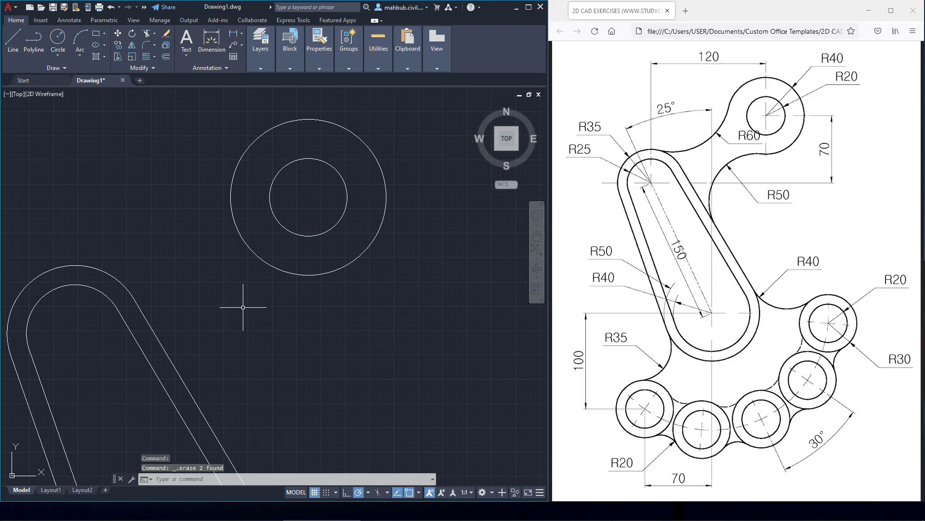
- Draw a radius 50 circle tangent to the slot's upper outer arc and the left side of the upper-right ring, using Tan, Tan, Radius
scroll(243, 307, "down", 3)
middle_click_drag(190, 285, 252, 252)
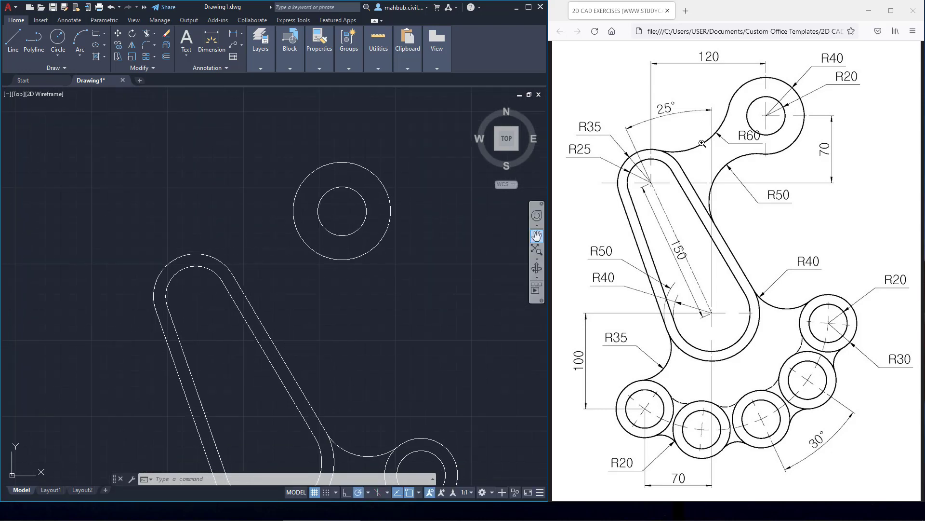
left_click(66, 53)
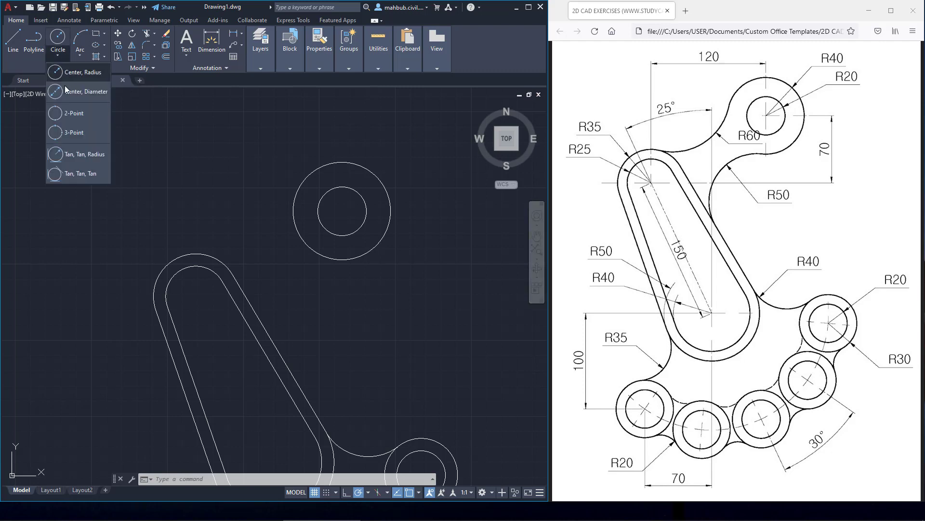
left_click(76, 155)
left_click(217, 257)
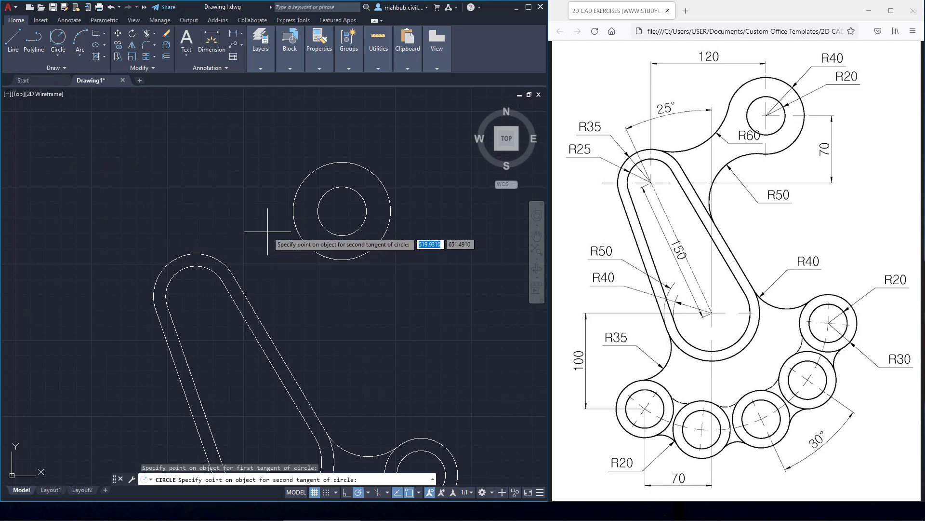
left_click(294, 210)
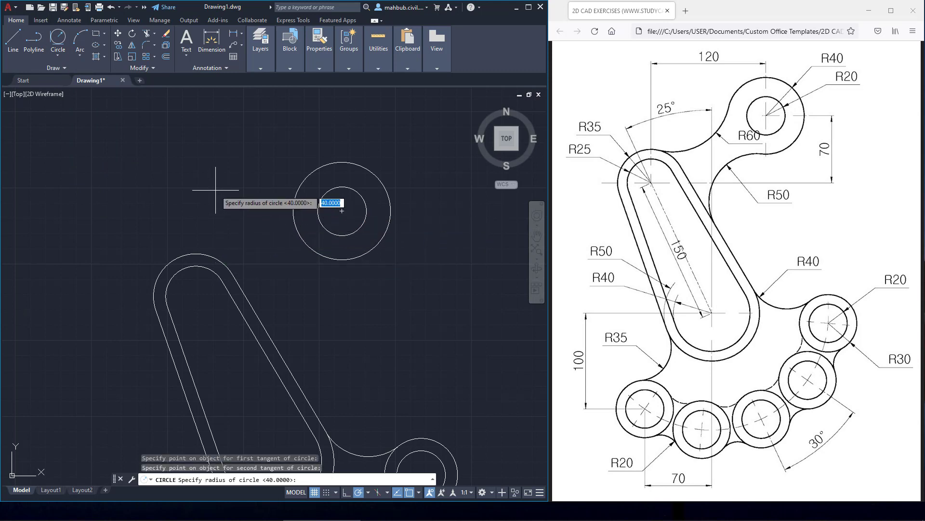
key("Return")
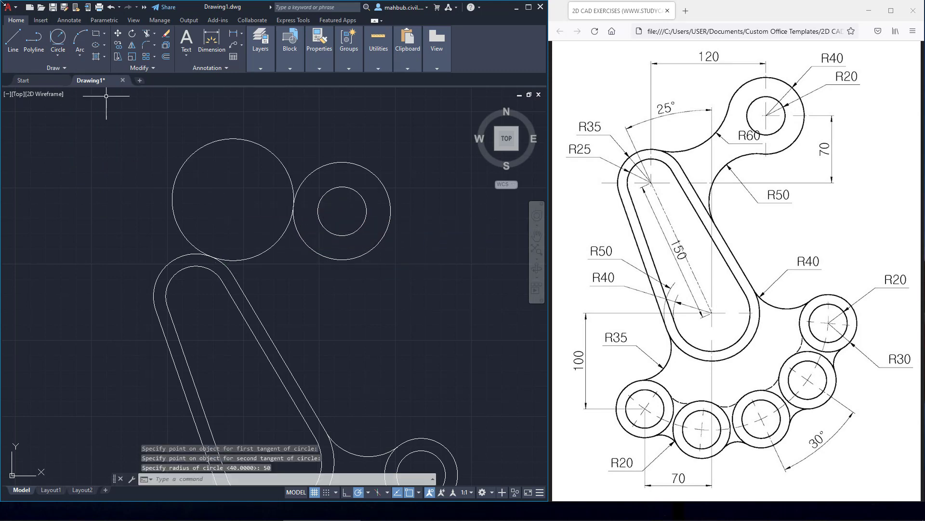
- Draw another radius 50 circle tangent to the slot's right outer edge and the underside of the upper-right ring's outer circle
left_click(57, 35)
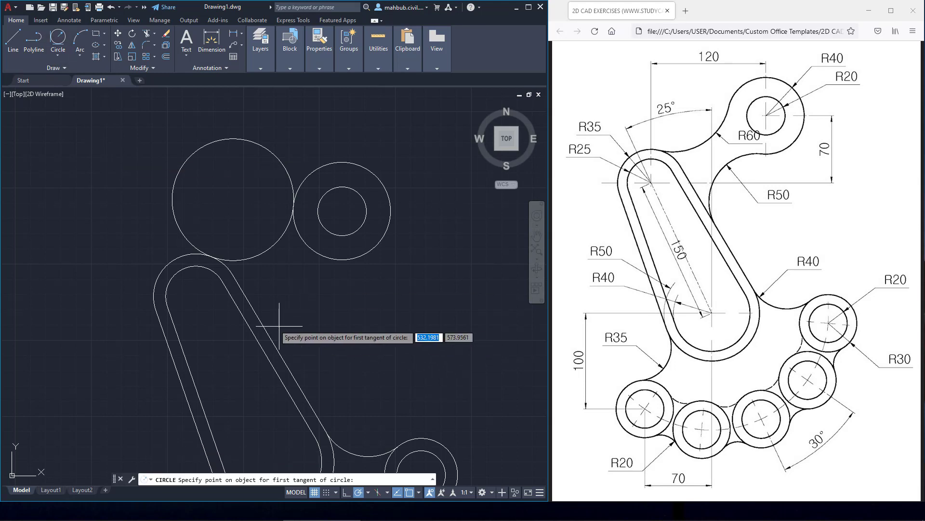
left_click(262, 324)
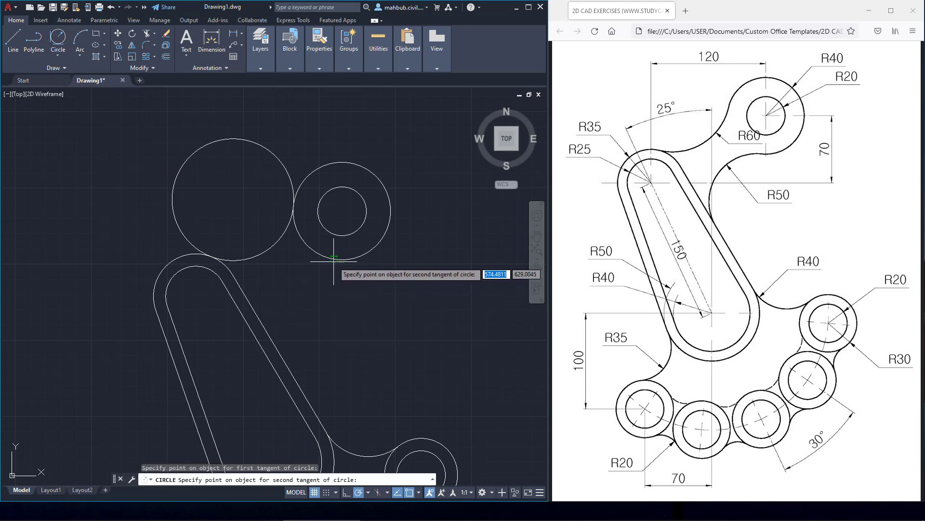
left_click(315, 253)
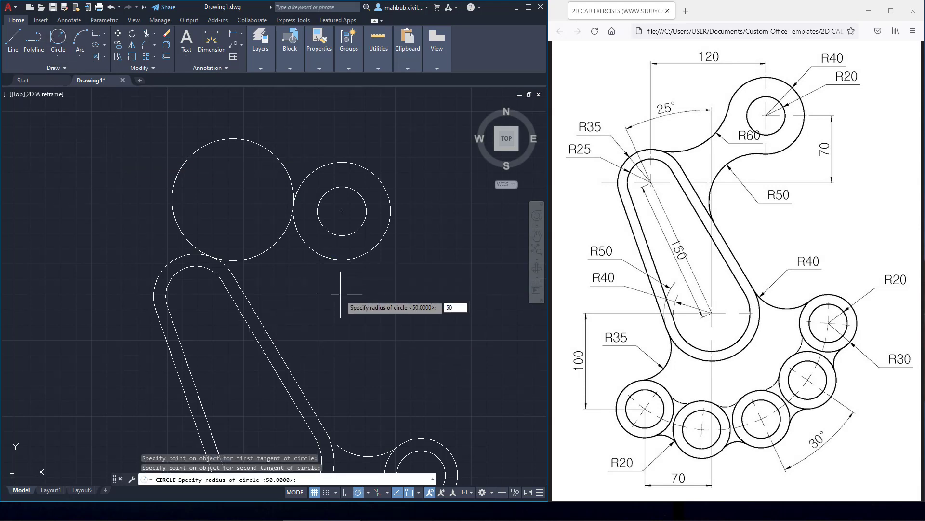
key("Return")
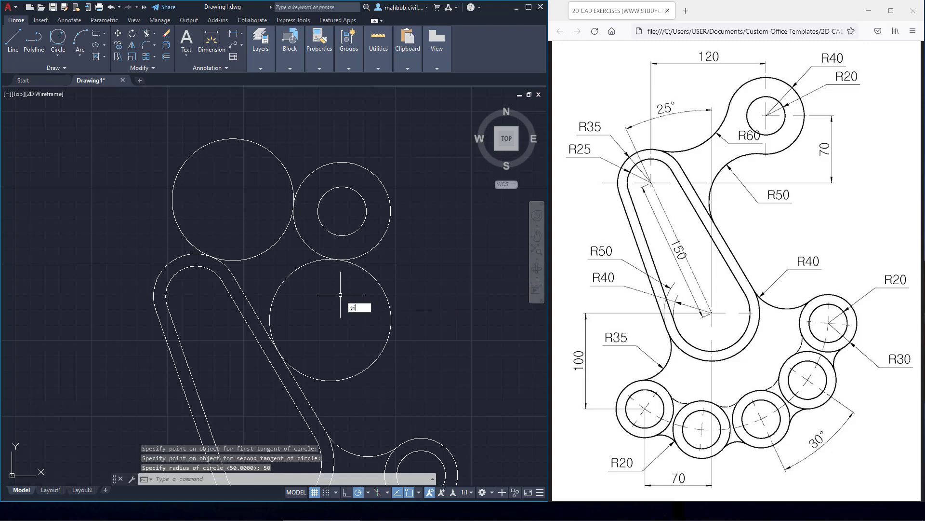
- Trim both radius 50 circles to leave only the connecting arcs between the slot and the upper-right ring
key("Return")
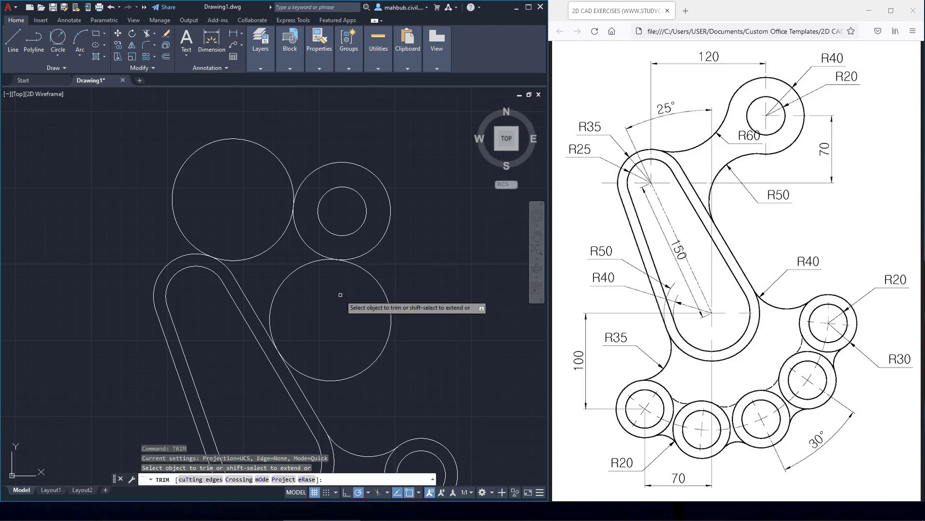
left_click(340, 294)
left_click(424, 290)
key("Return")
left_click(225, 186)
left_click(130, 189)
key("Return")
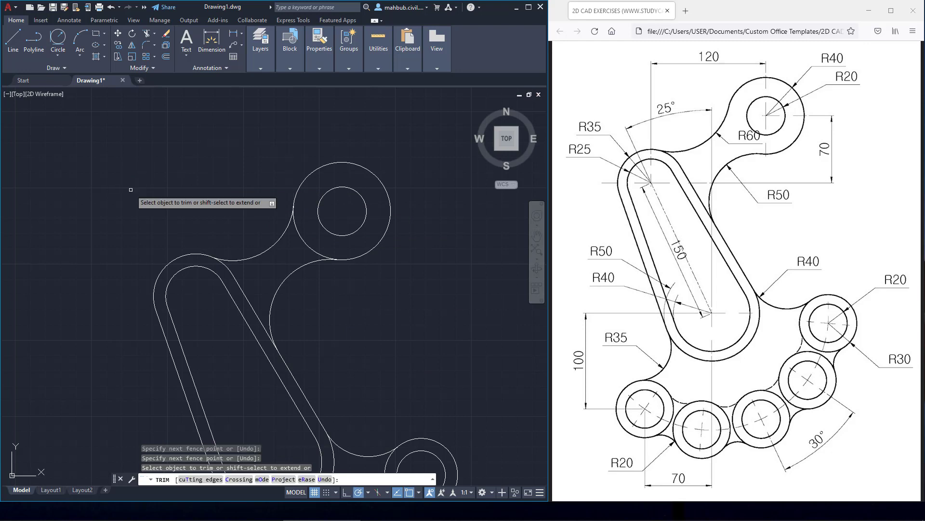
right_click(131, 189)
left_click(155, 199)
- Trim away the portion of the upper-right ring's outer circle lying between the two connecting arcs
scroll(242, 253, "down", 2)
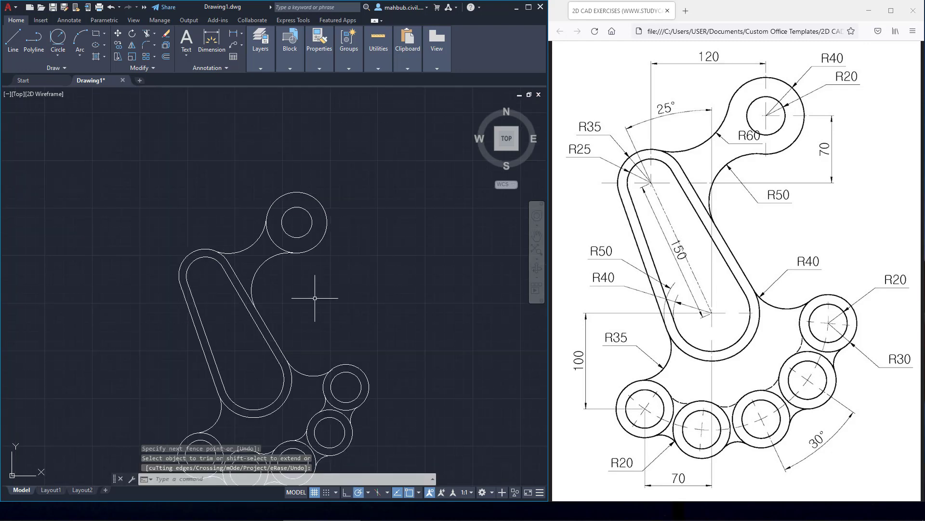
scroll(315, 298, "up", 4)
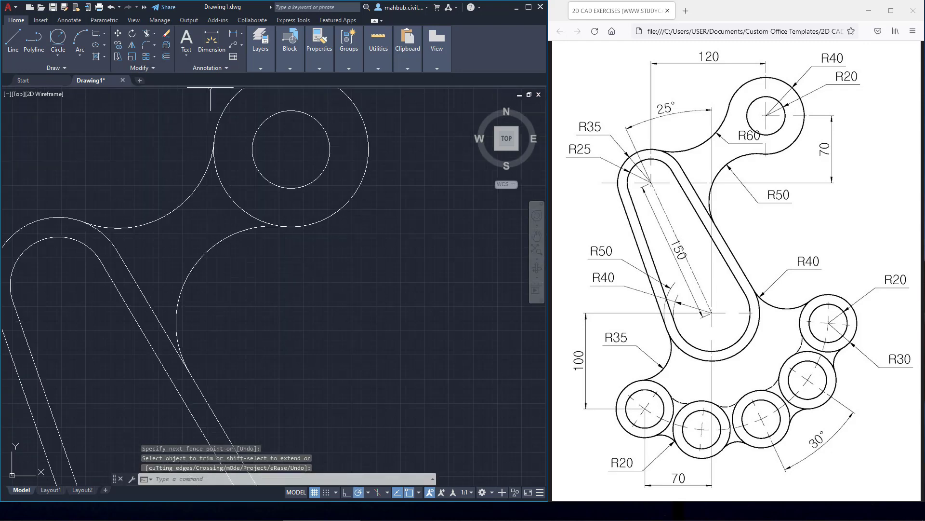
type("tr")
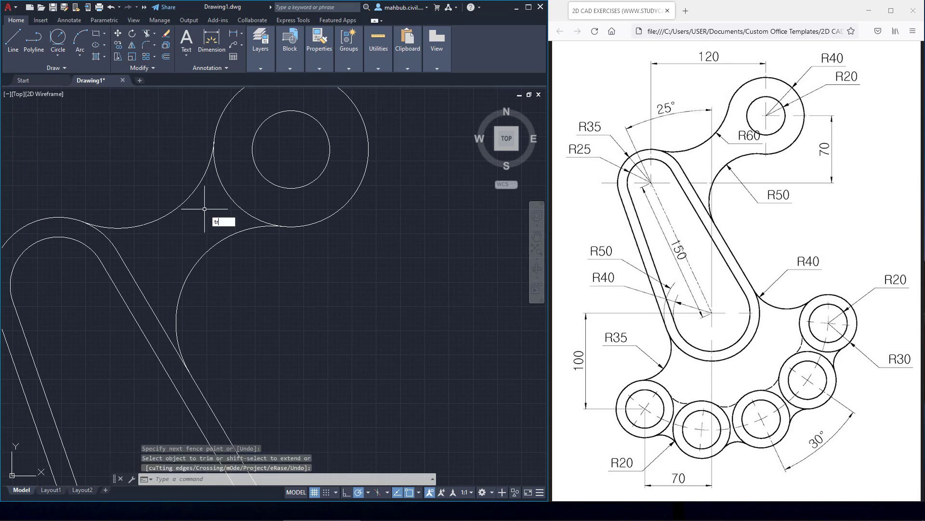
type("im")
key("Return")
left_click_drag(204, 209, 246, 164)
right_click(209, 230)
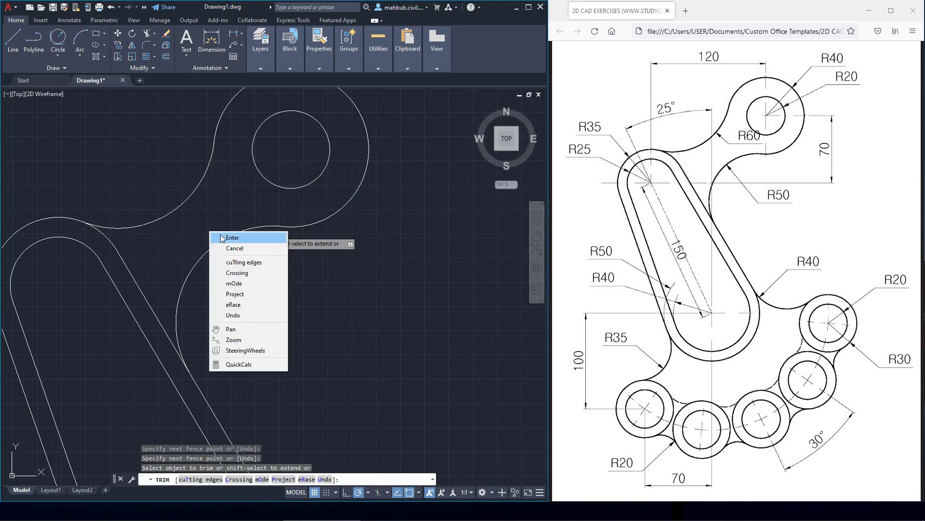
left_click(220, 237)
scroll(254, 238, "down", 4)
mouse_move(268, 290)
middle_mouse_down()
mouse_move(279, 211)
mouse_move(299, 186)
mouse_move(291, 200)
mouse_move(299, 217)
middle_mouse_up()
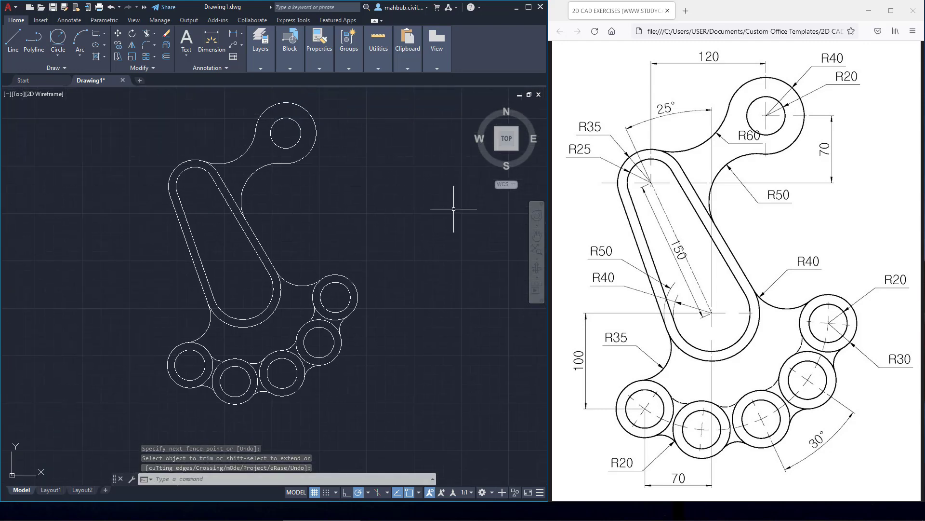